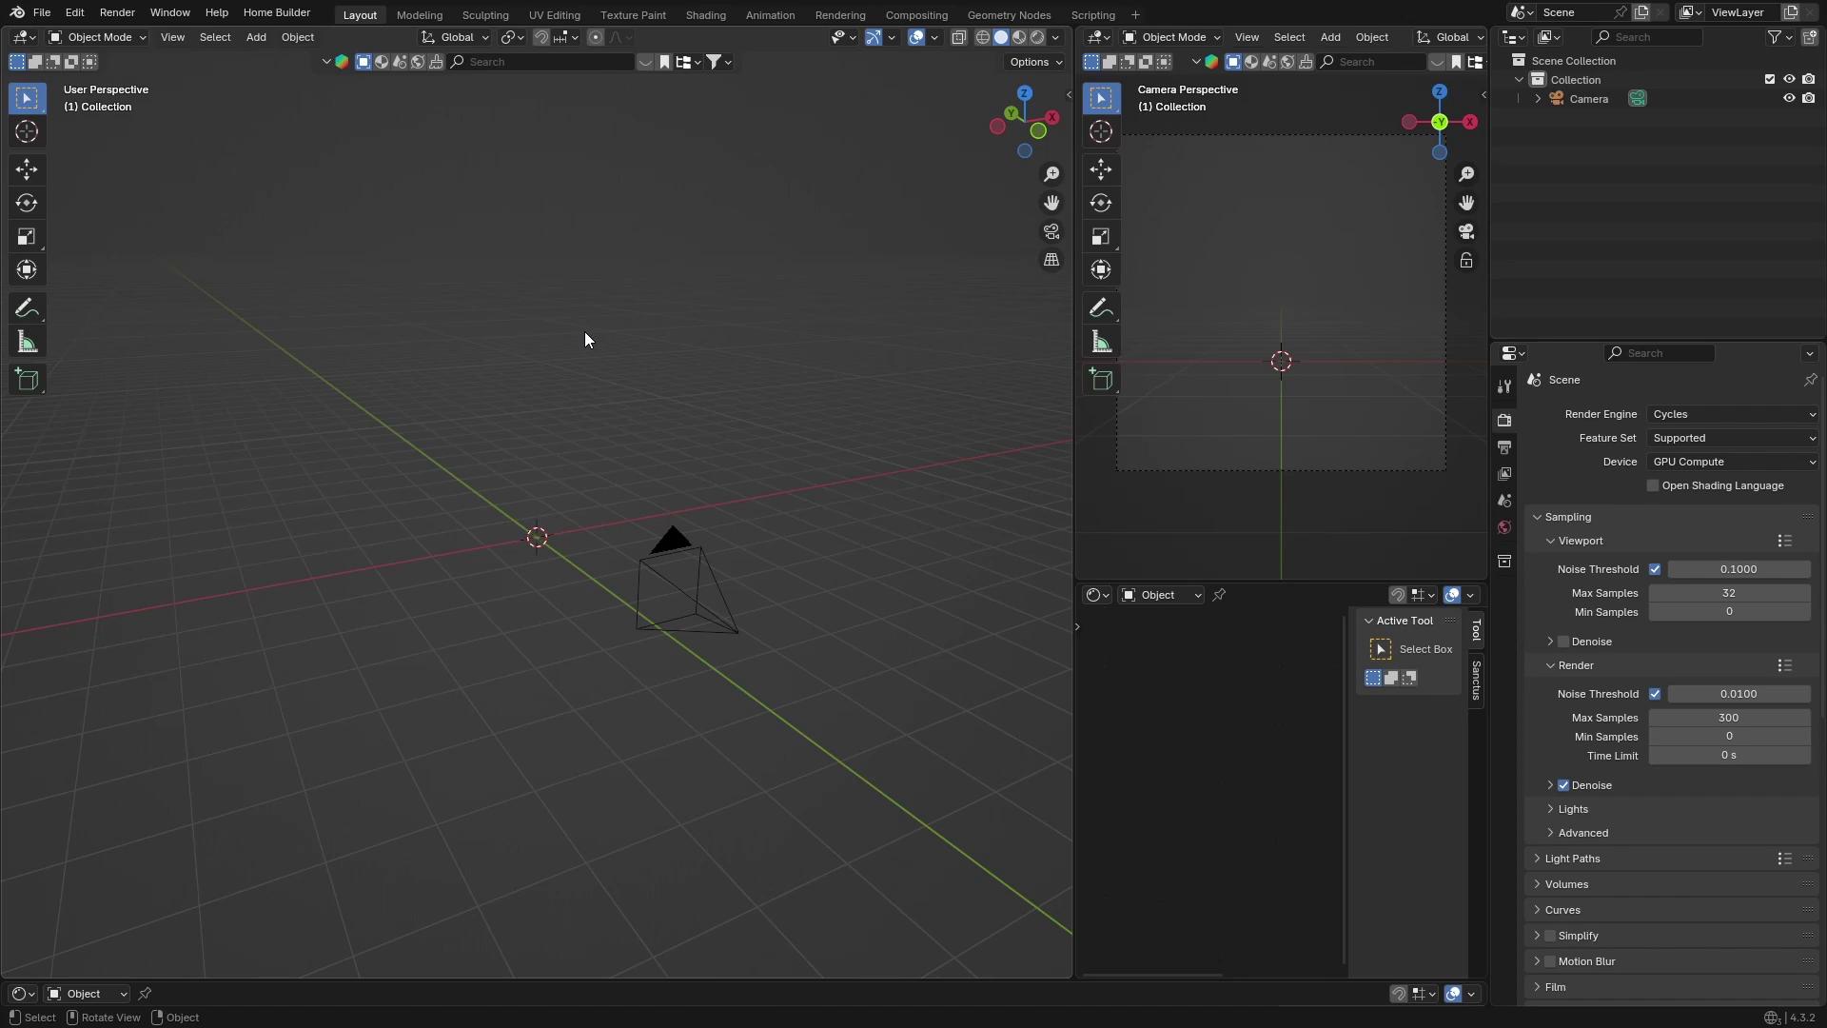
# - Delete the camera and add a plane scaled up to about twice its default size
pyautogui.click(671, 587)
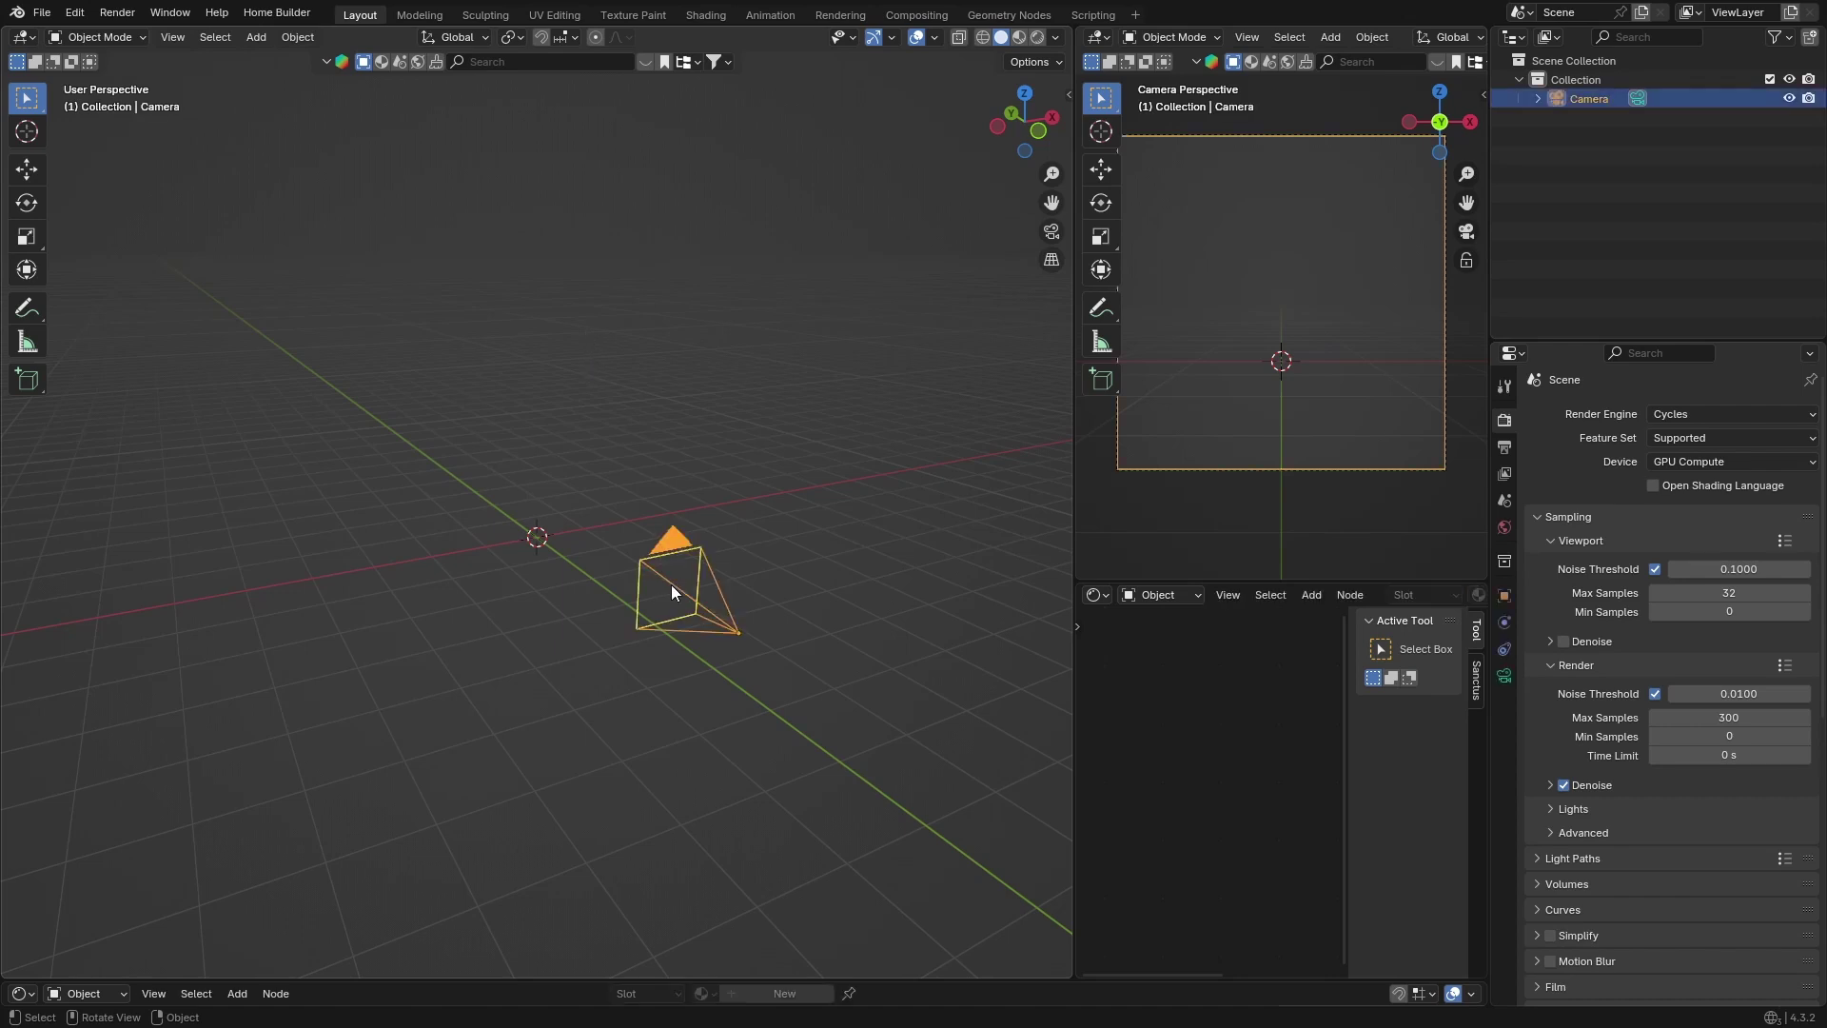
pyautogui.press('Delete')
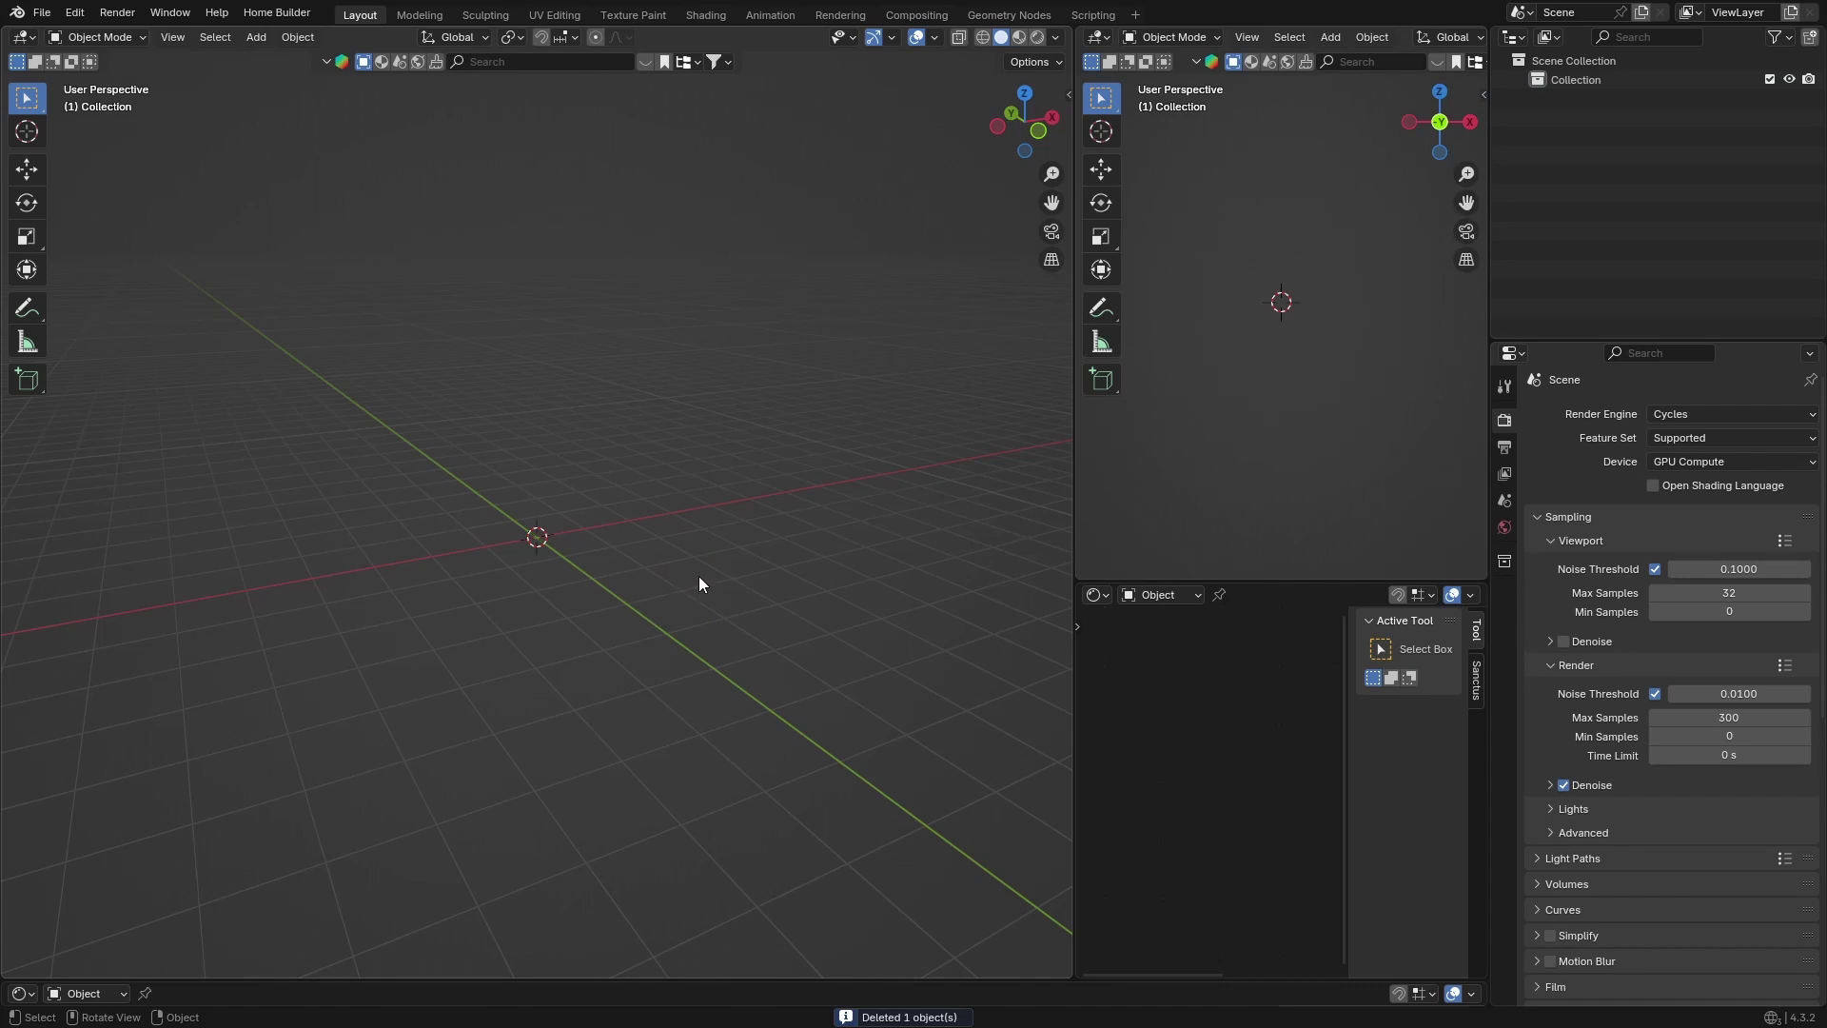
pyautogui.hotkey('shift', 'a')
pyautogui.moveTo(642, 614)
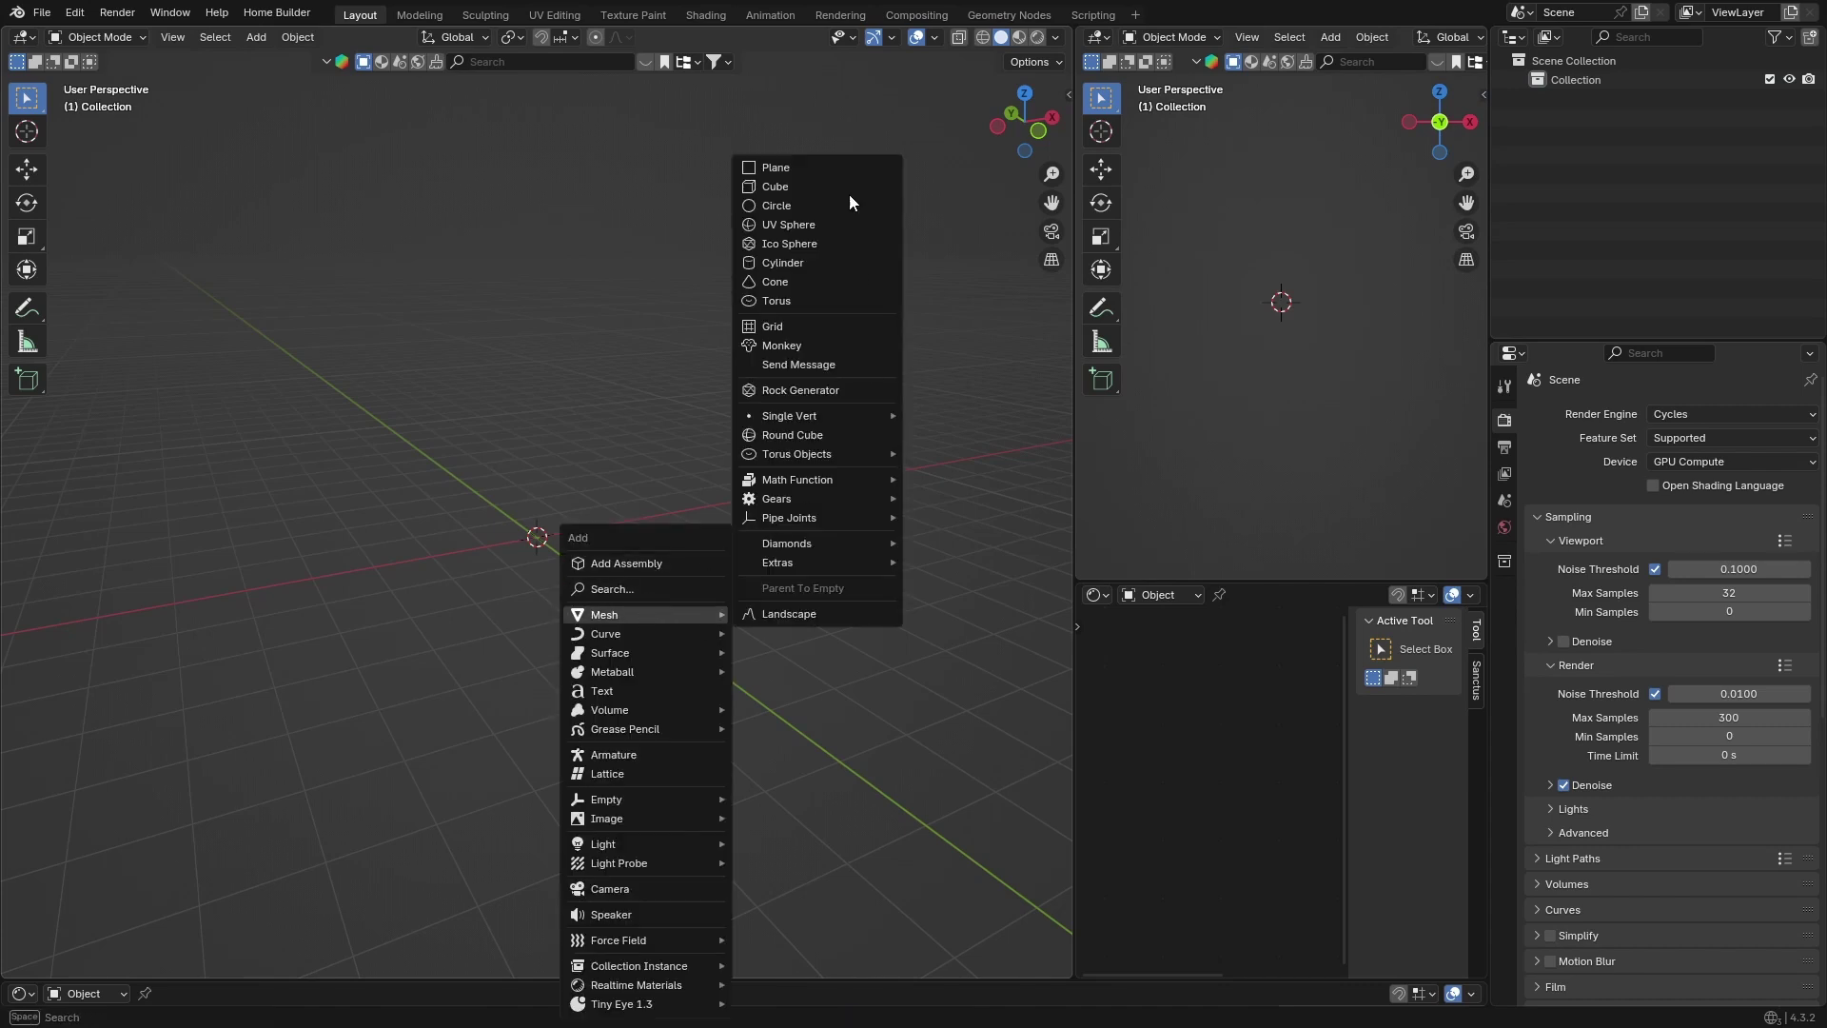
pyautogui.click(807, 166)
pyautogui.press('s')
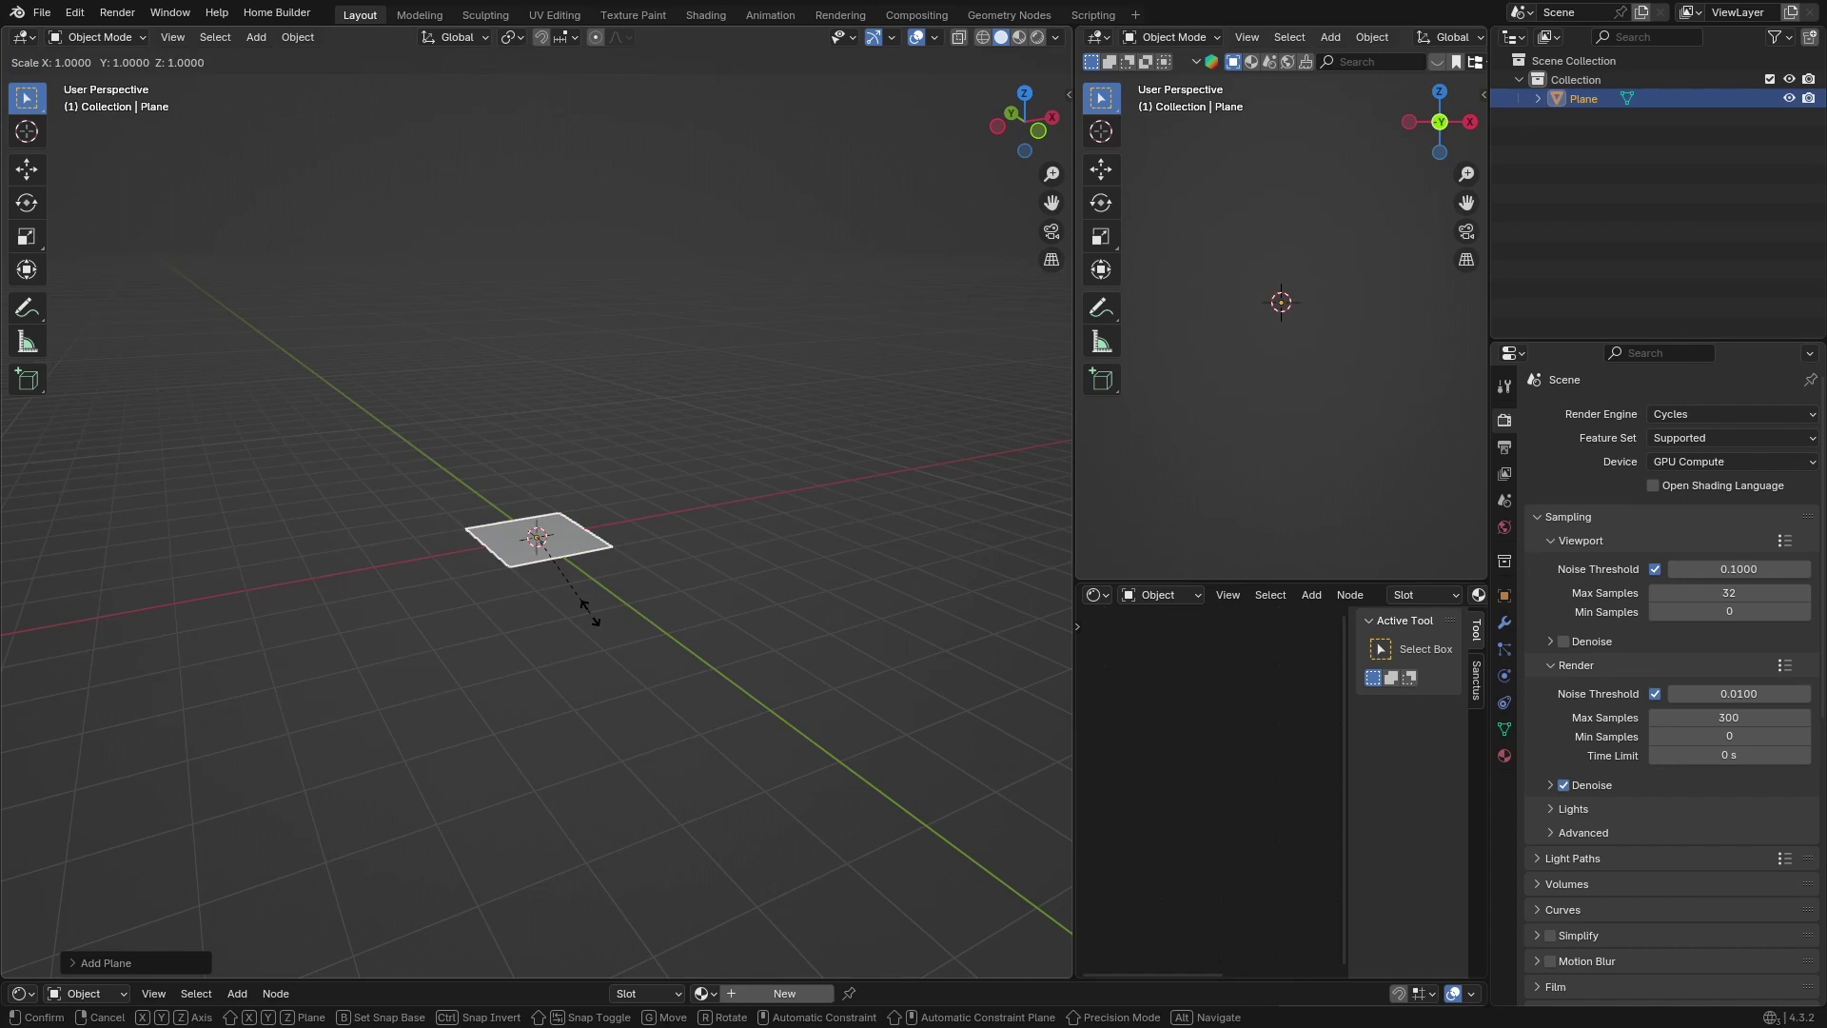
pyautogui.click(611, 542)
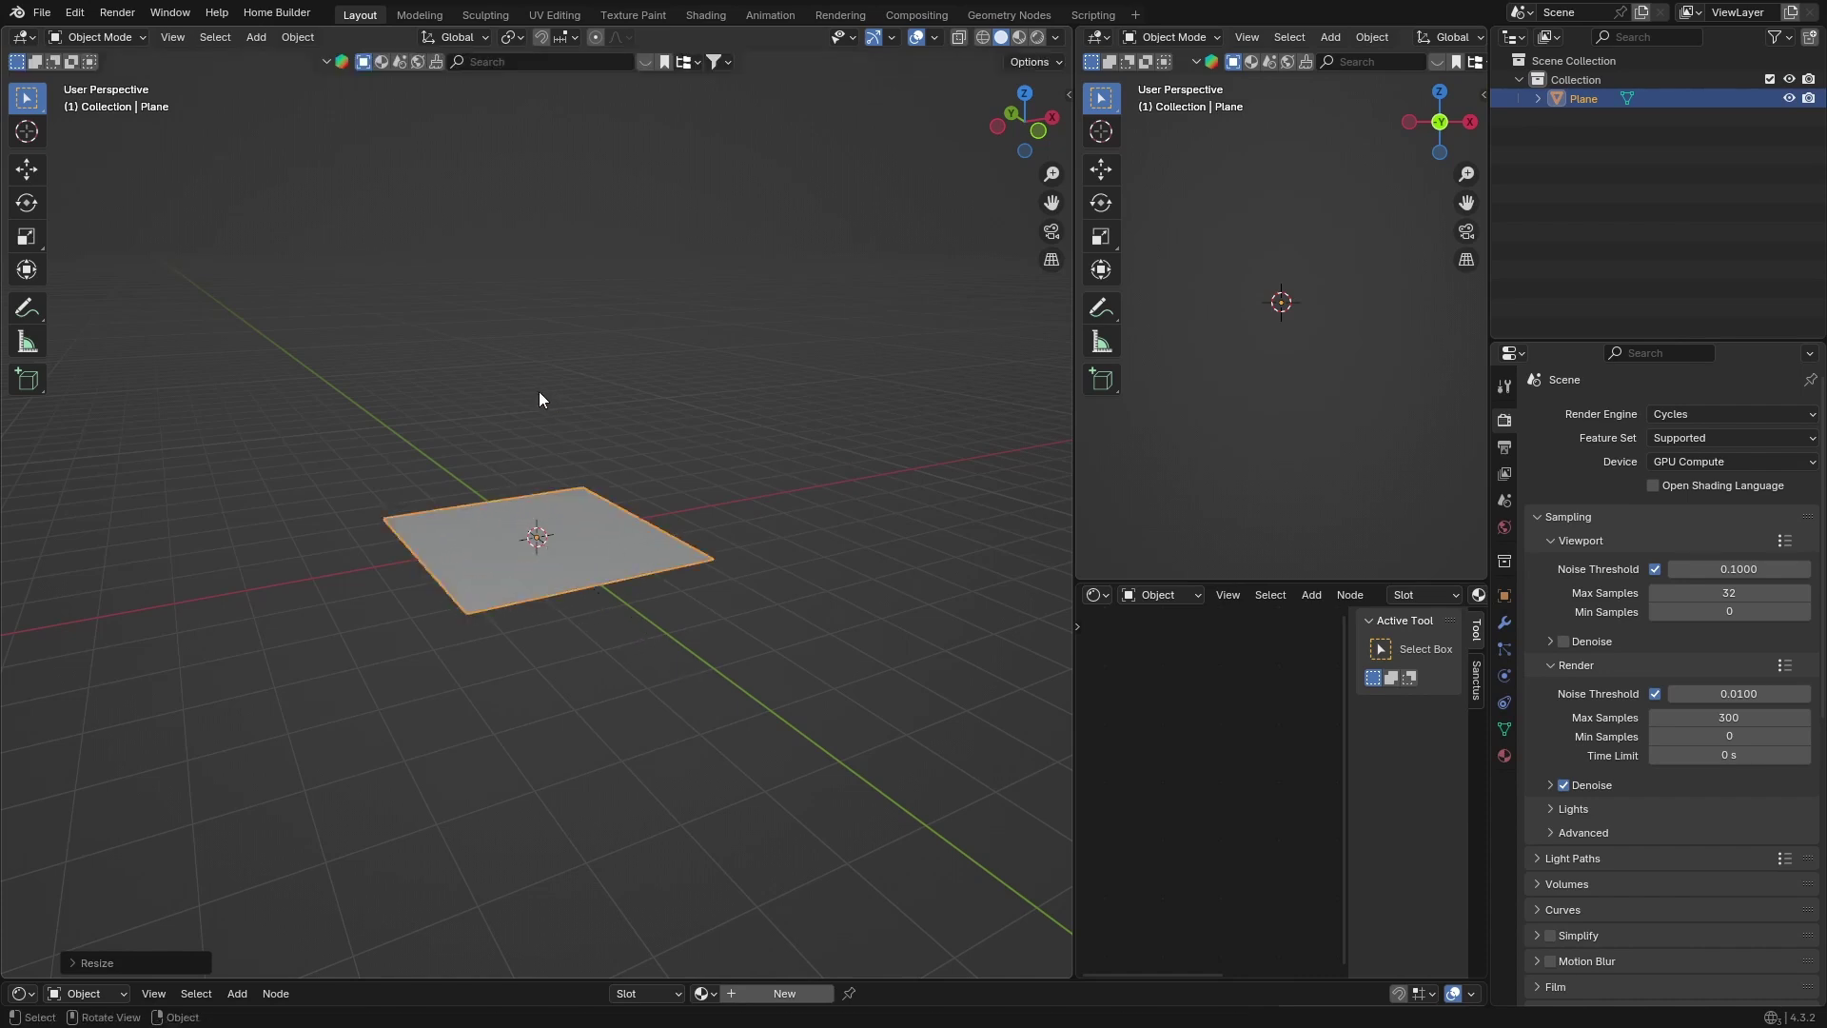
# - Add an Ocean modifier to the plane from the modifier search
pyautogui.click(1505, 624)
pyautogui.click(1630, 421)
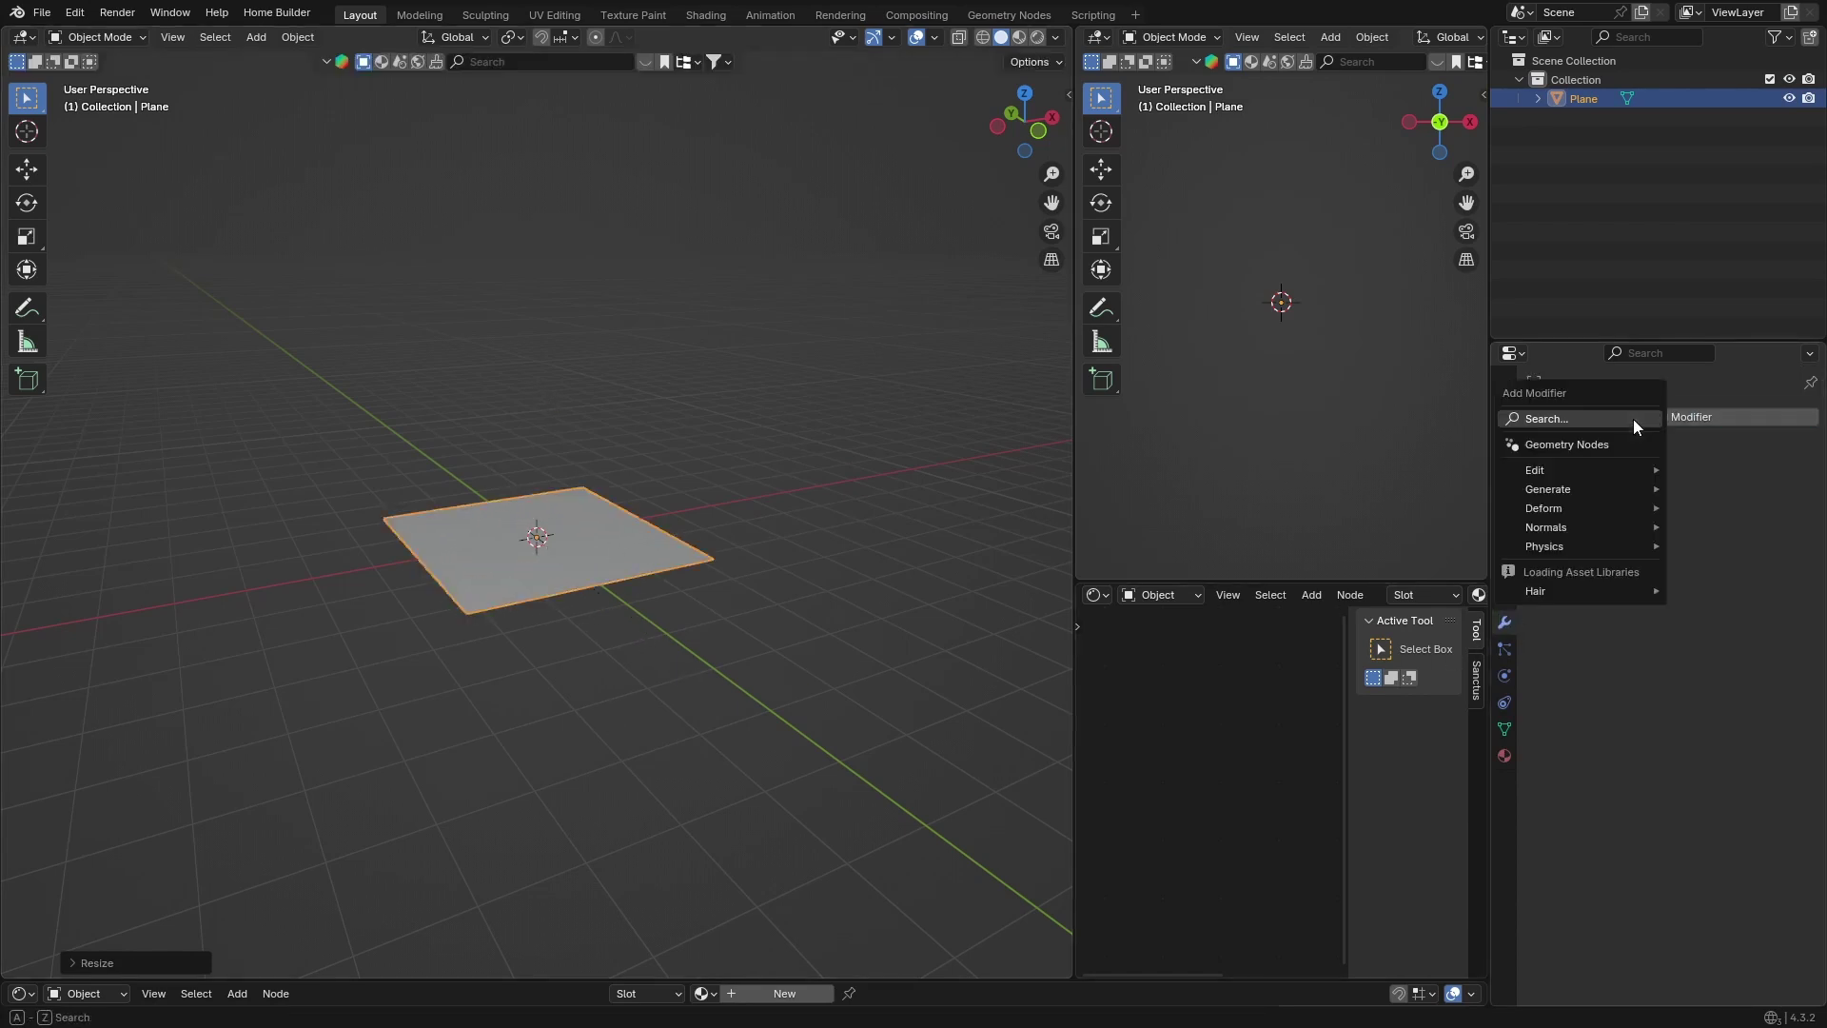
pyautogui.click(1582, 419)
pyautogui.write('o')
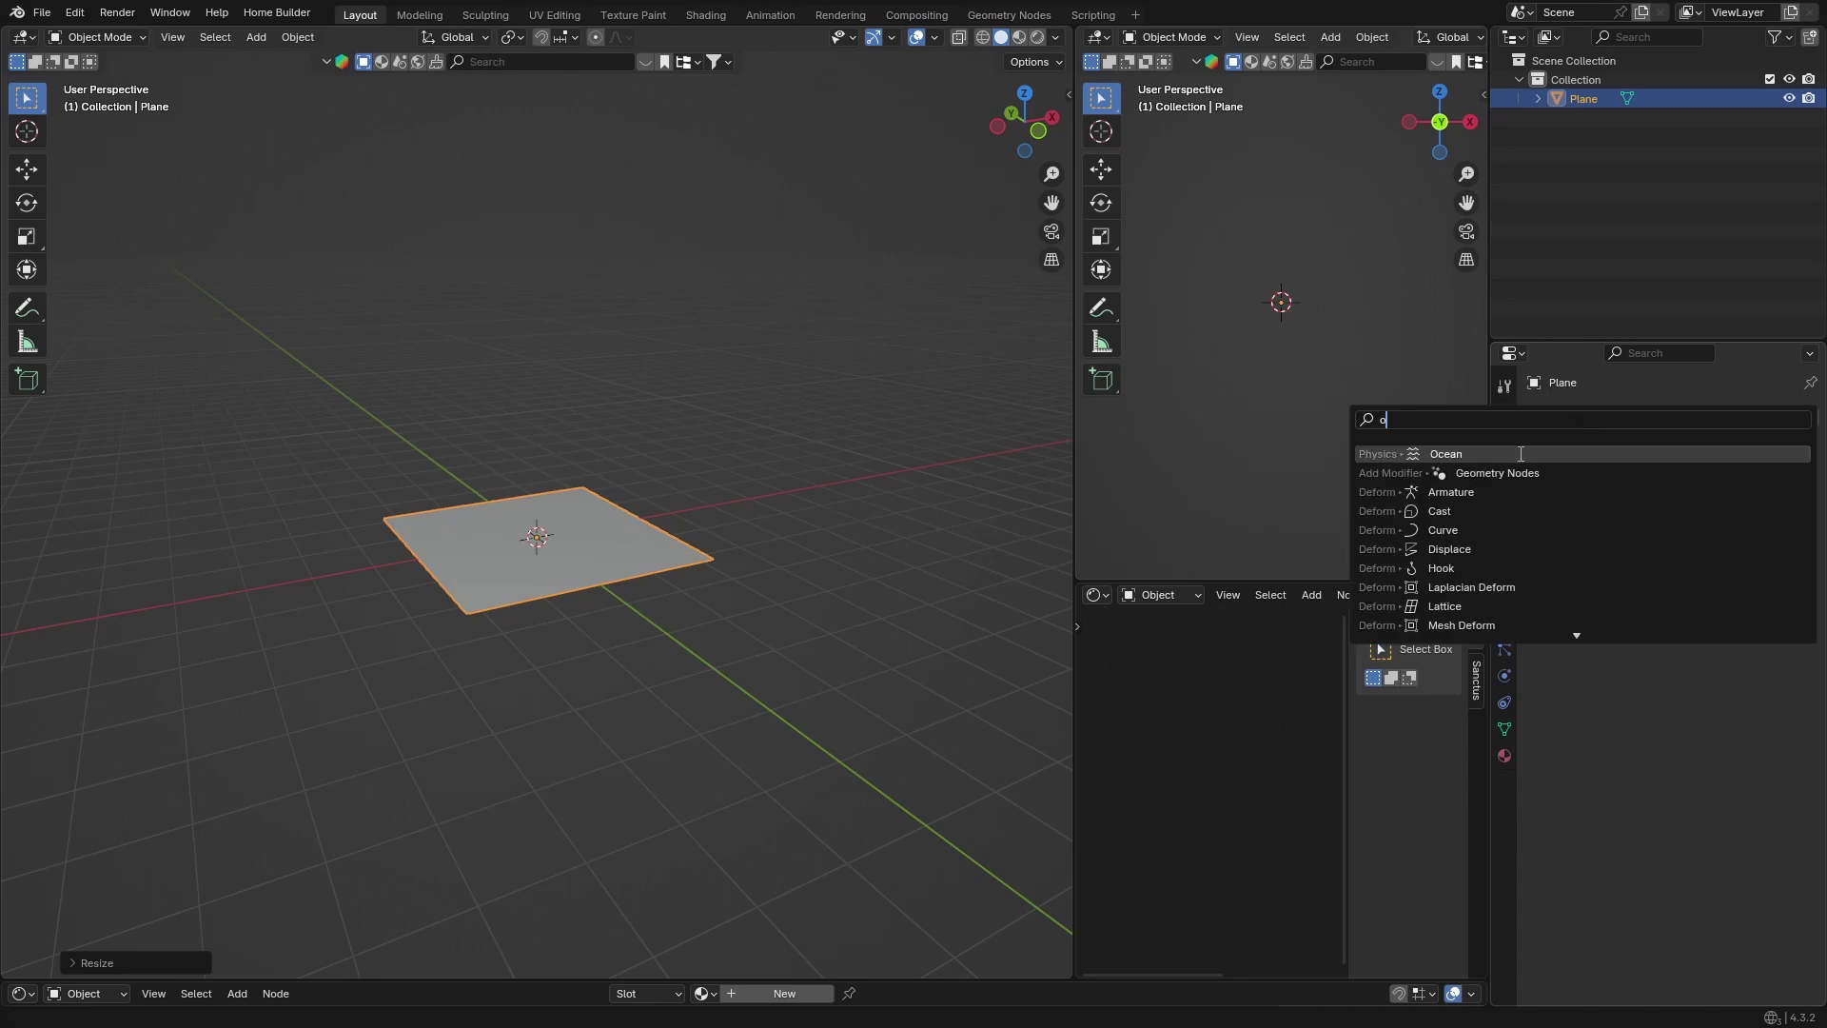
pyautogui.click(1517, 454)
# - Set the Ocean viewport resolution to 30 and the random seed to 8
pyautogui.scroll(-6, 573, 613)
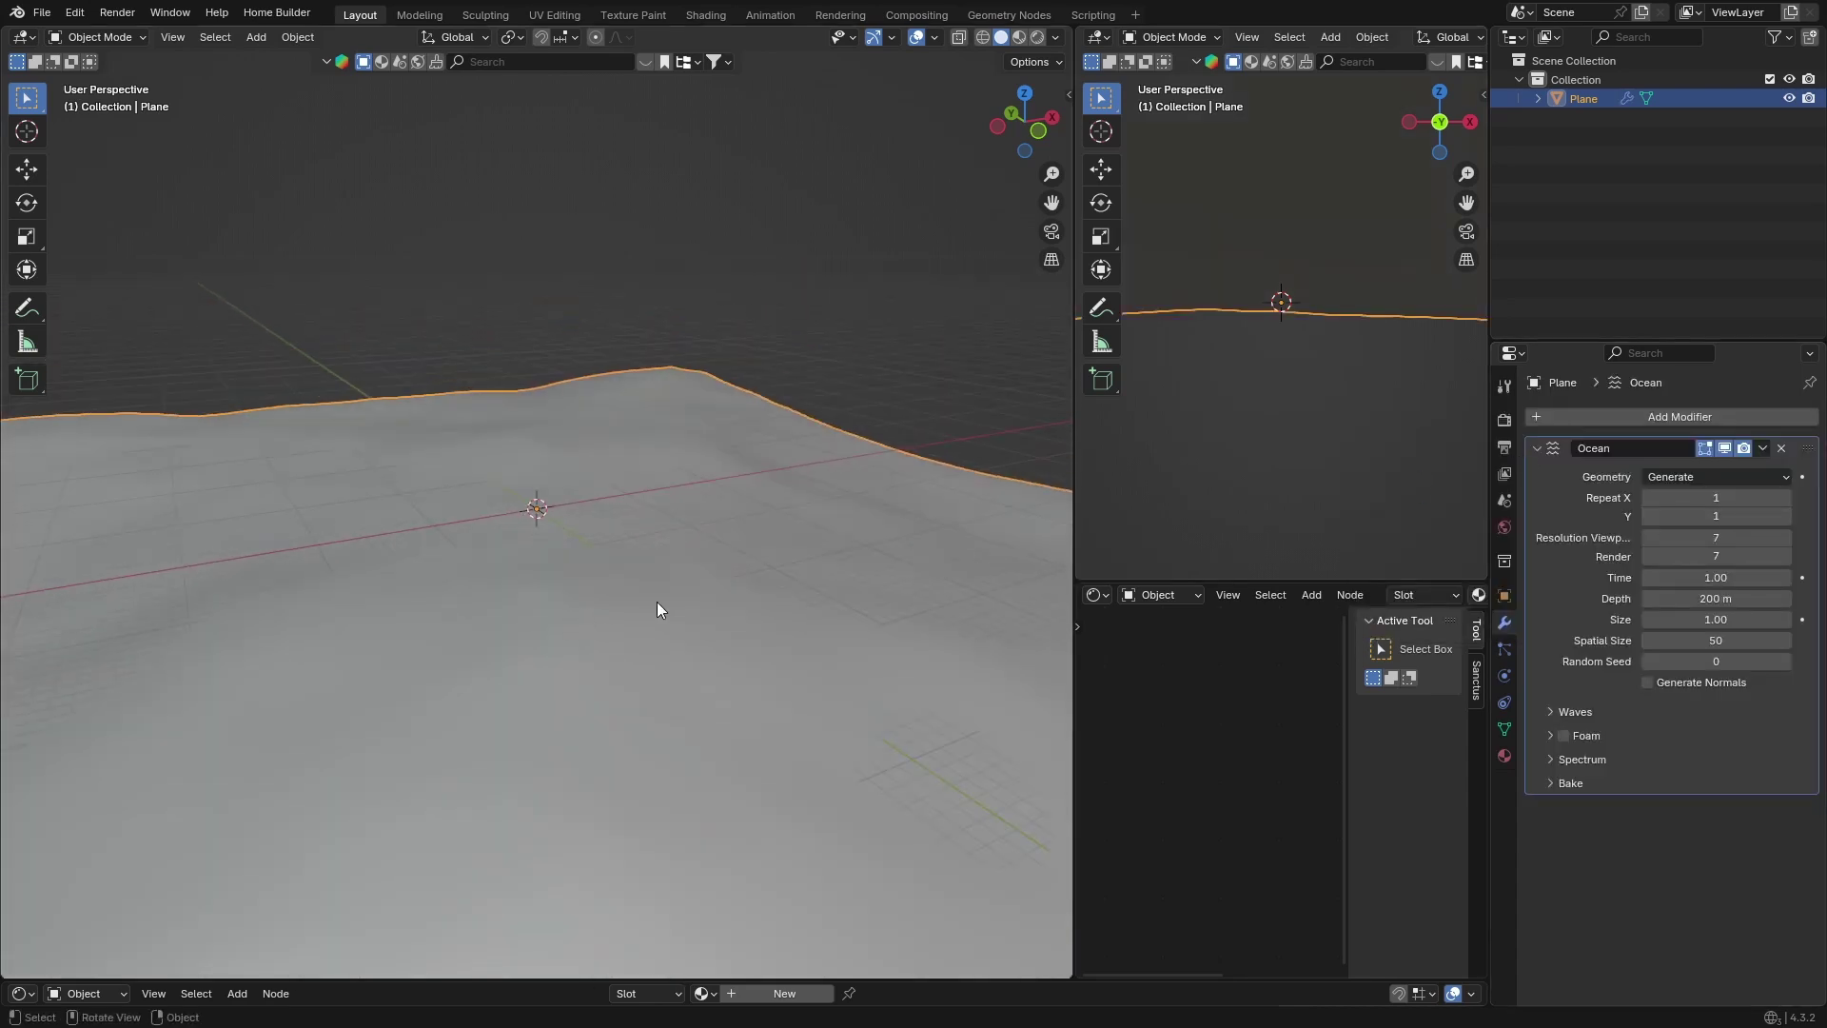
pyautogui.click(1710, 537)
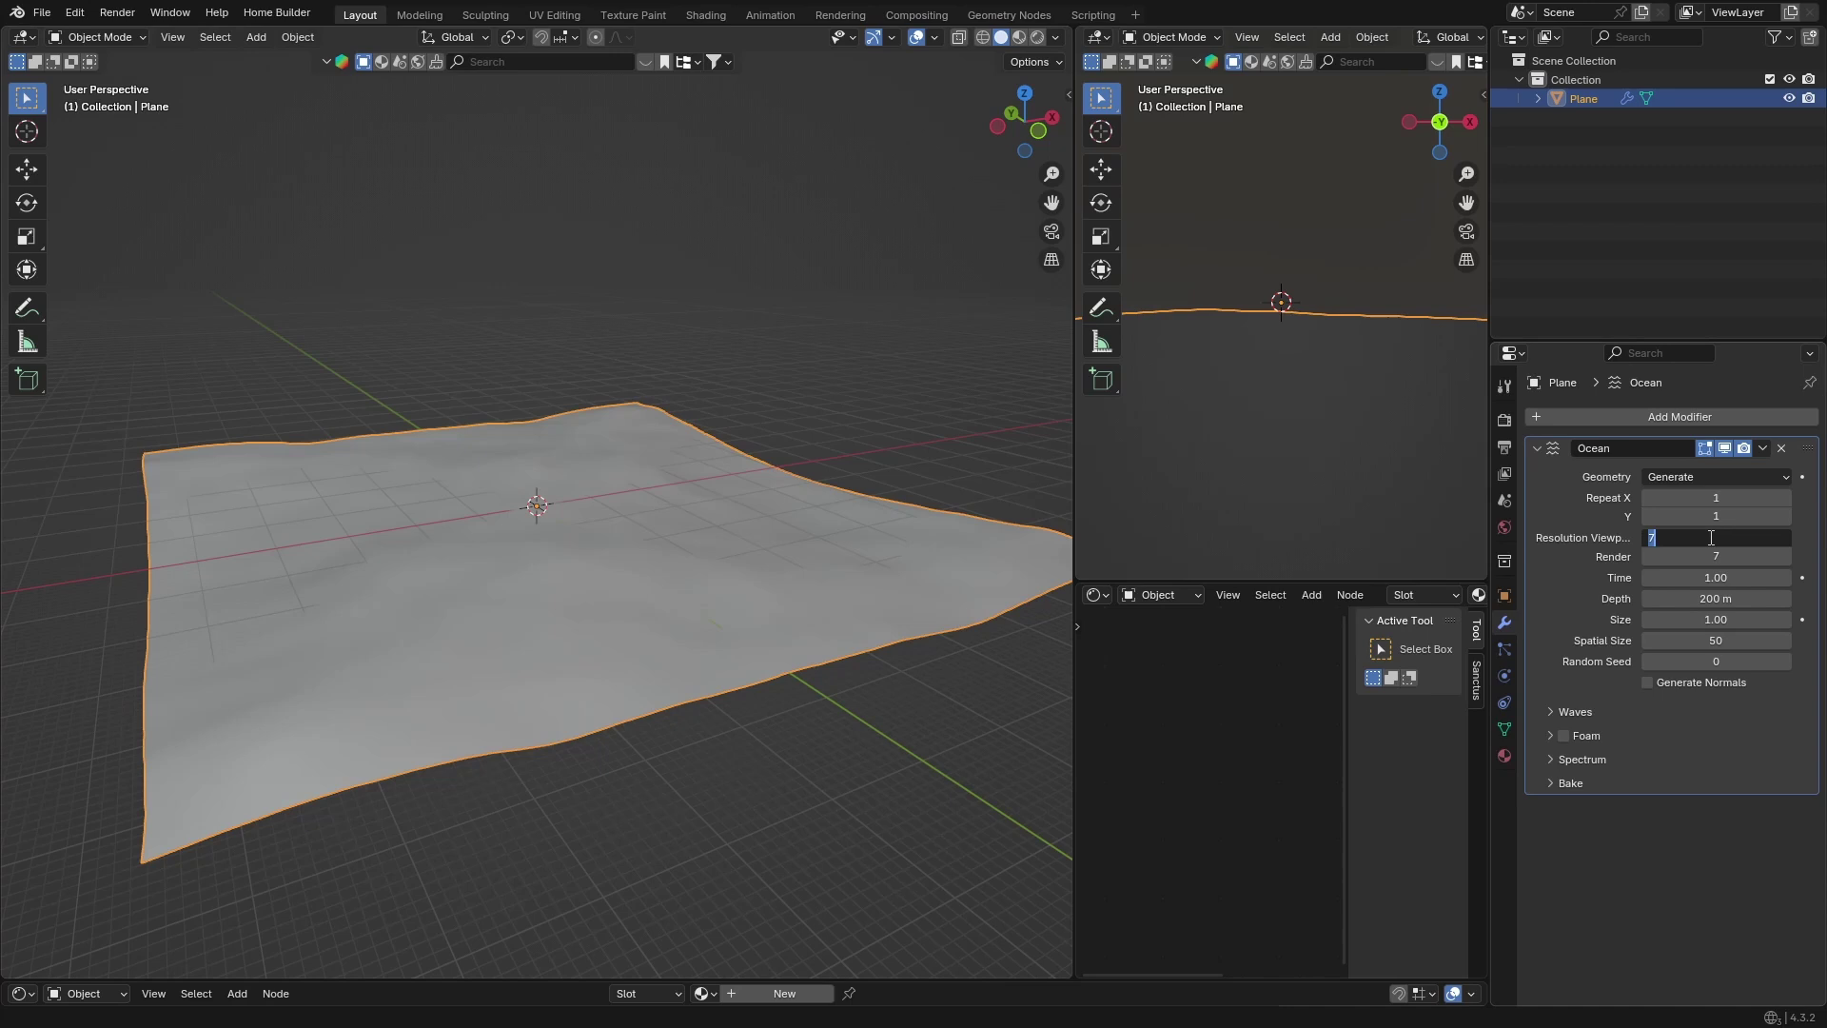
pyautogui.press('BackSpace')
pyautogui.write('30')
pyautogui.press('Return')
pyautogui.moveTo(687, 723)
pyautogui.mouseDown(button='middle')
pyautogui.moveTo(665, 701)
pyautogui.moveTo(685, 705)
pyautogui.moveTo(632, 714)
pyautogui.moveTo(677, 721)
pyautogui.mouseUp(button='middle')
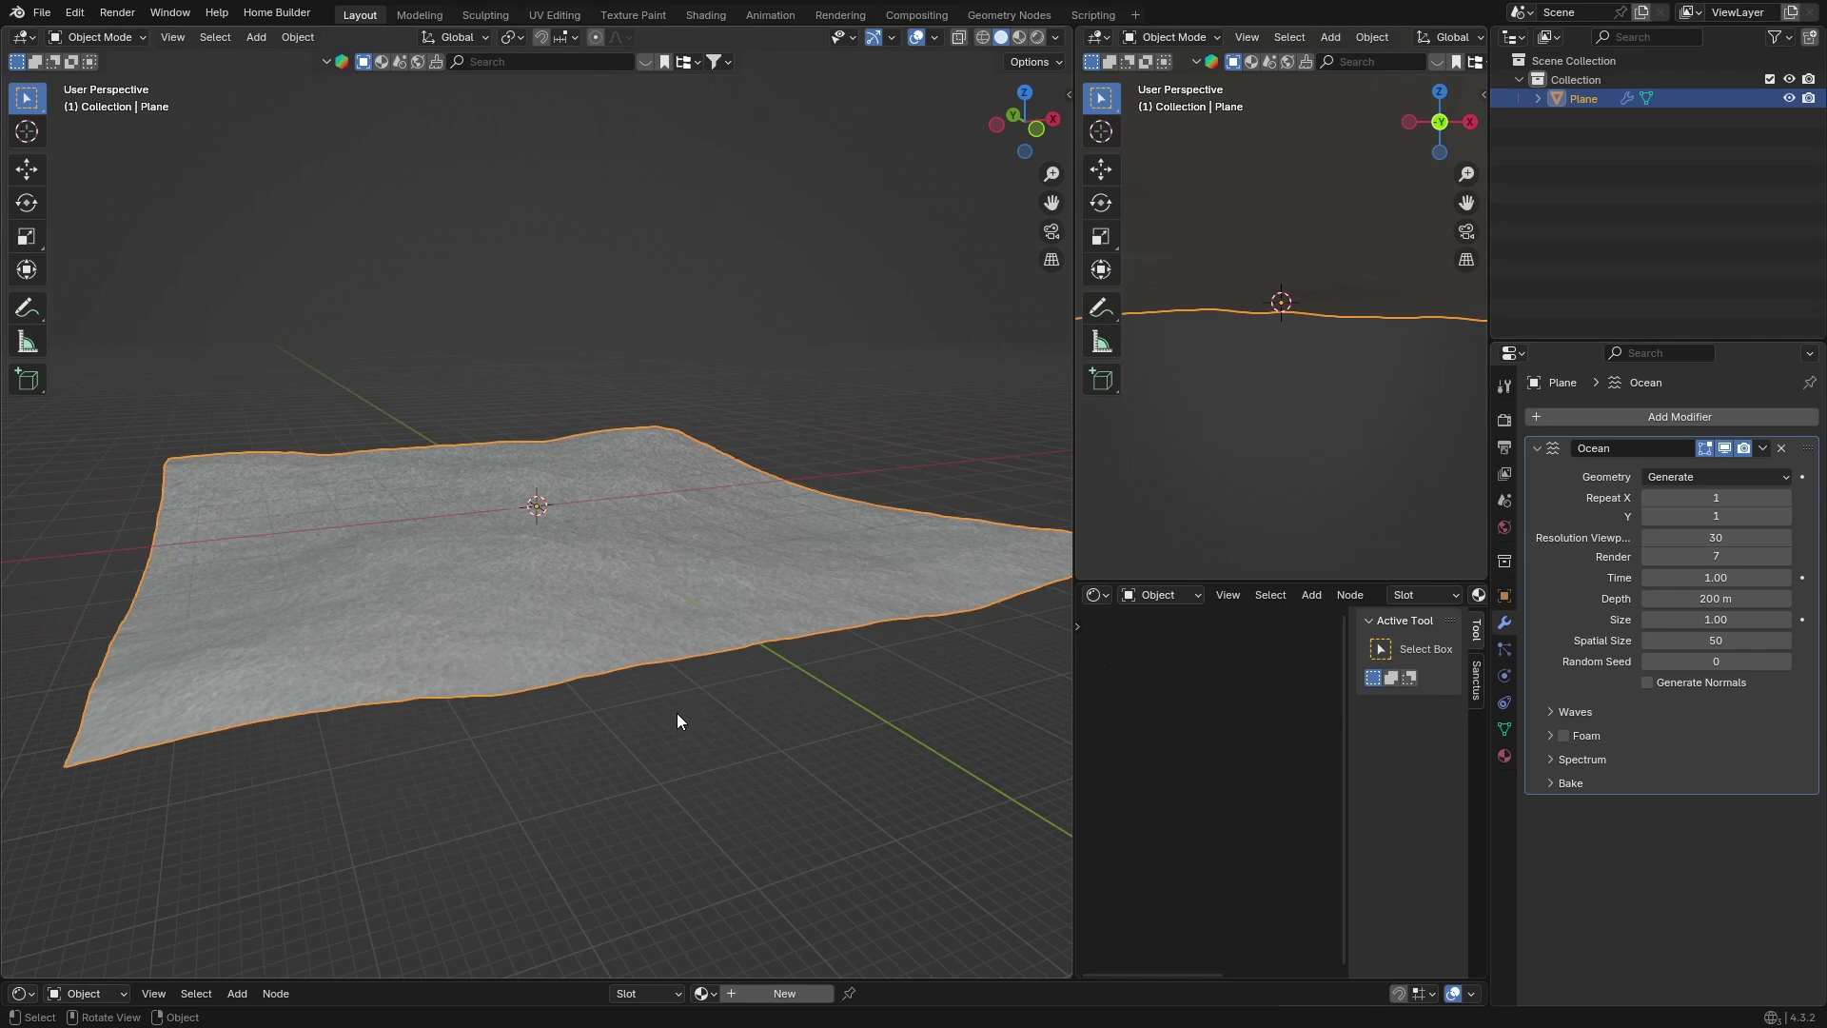
pyautogui.click(1715, 660)
pyautogui.press('BackSpace')
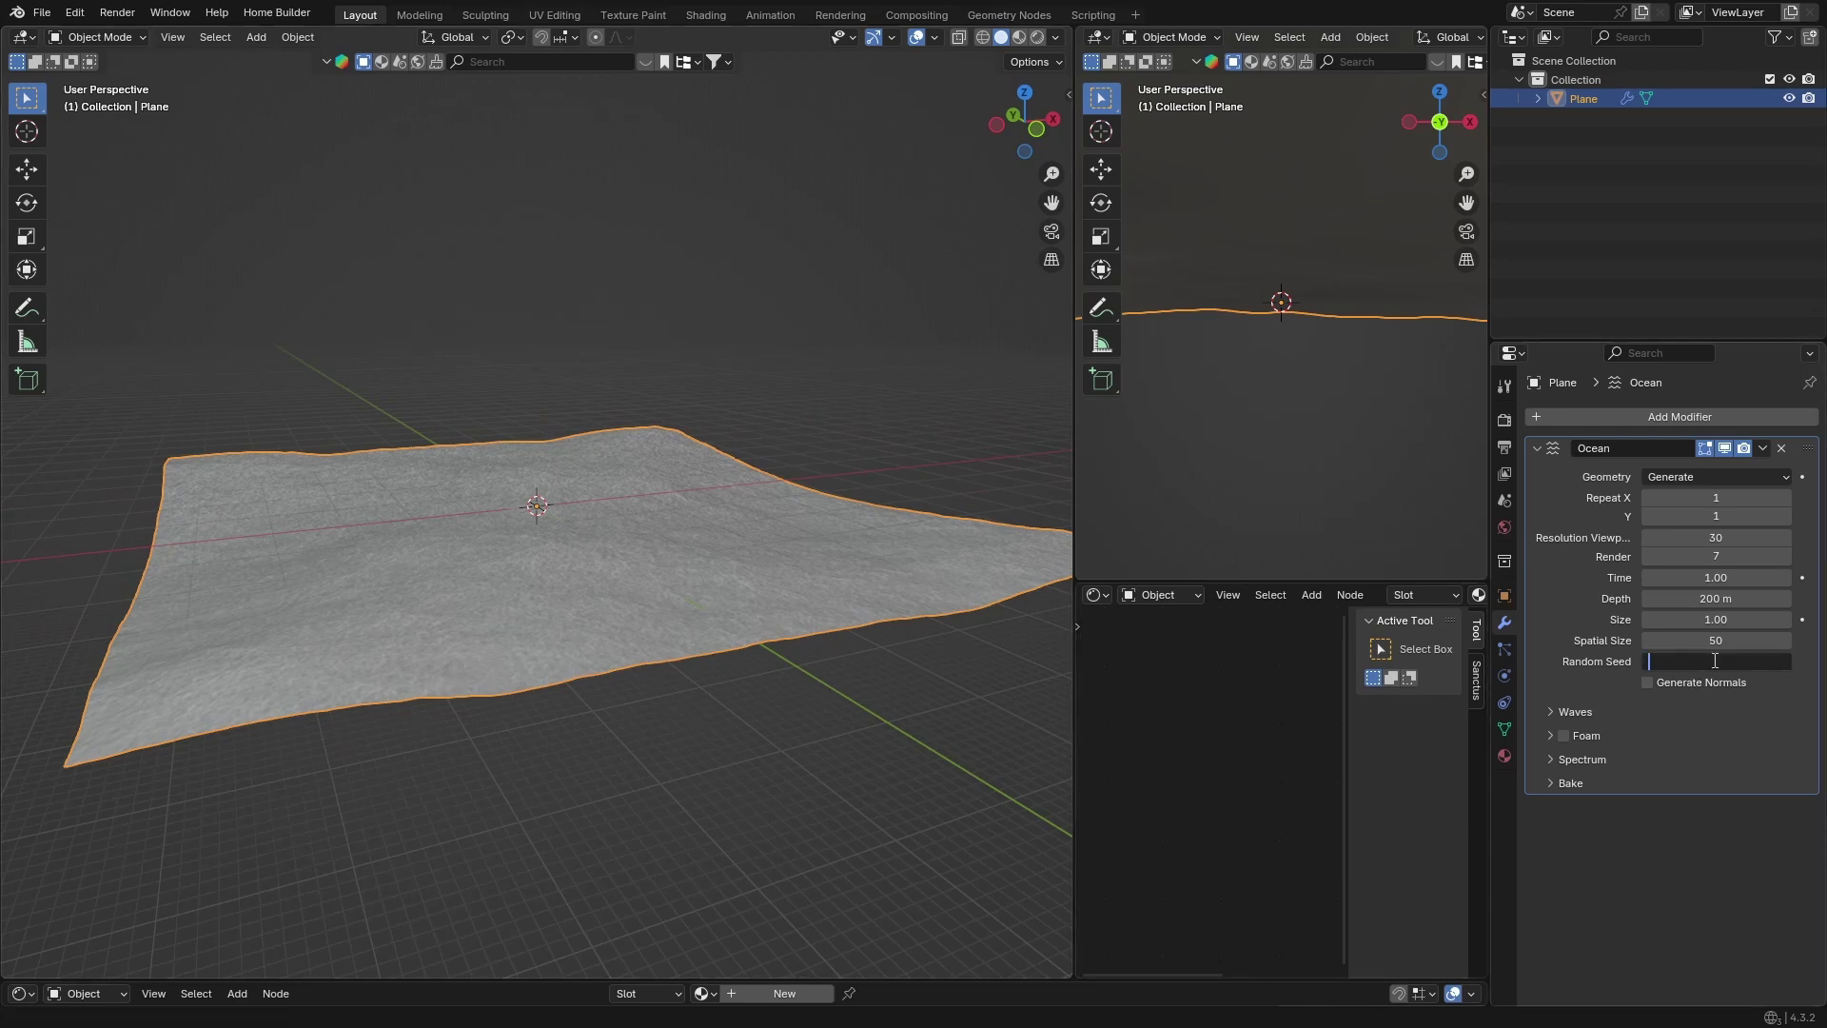
pyautogui.write('8')
pyautogui.press('Return')
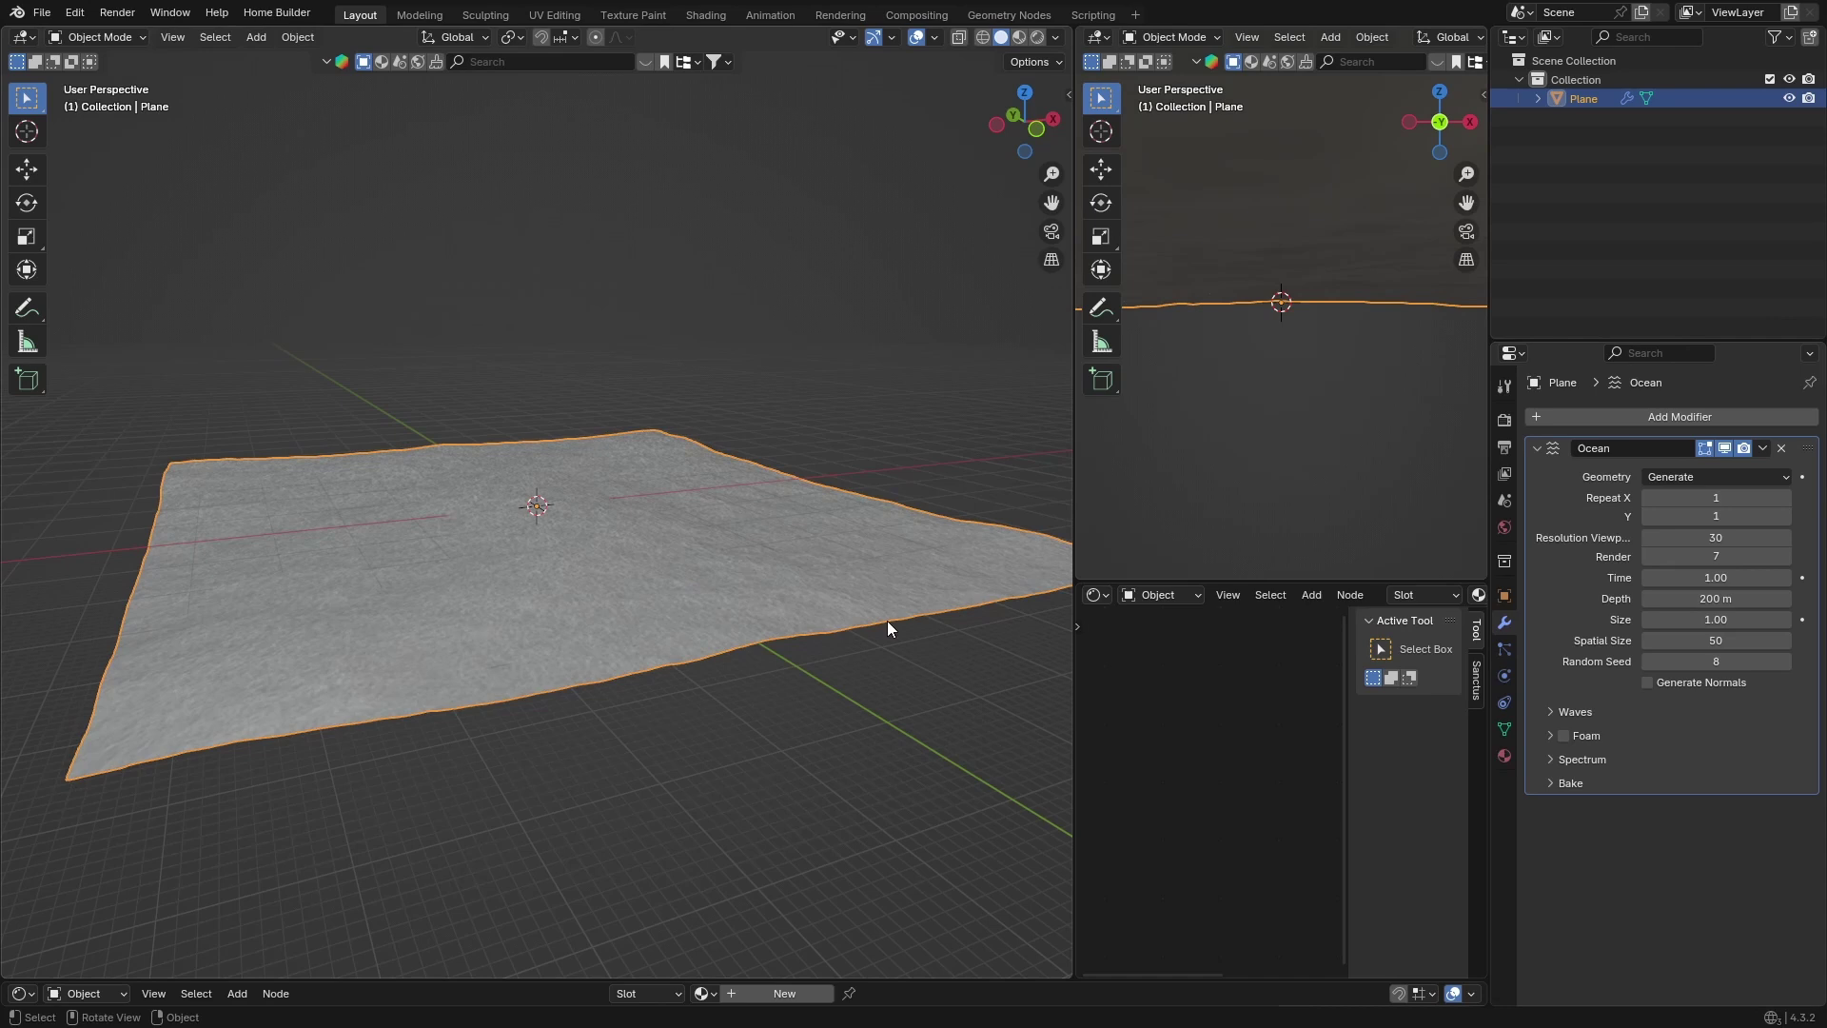
pyautogui.moveTo(587, 678); pyautogui.dragTo(570, 655, button='middle')
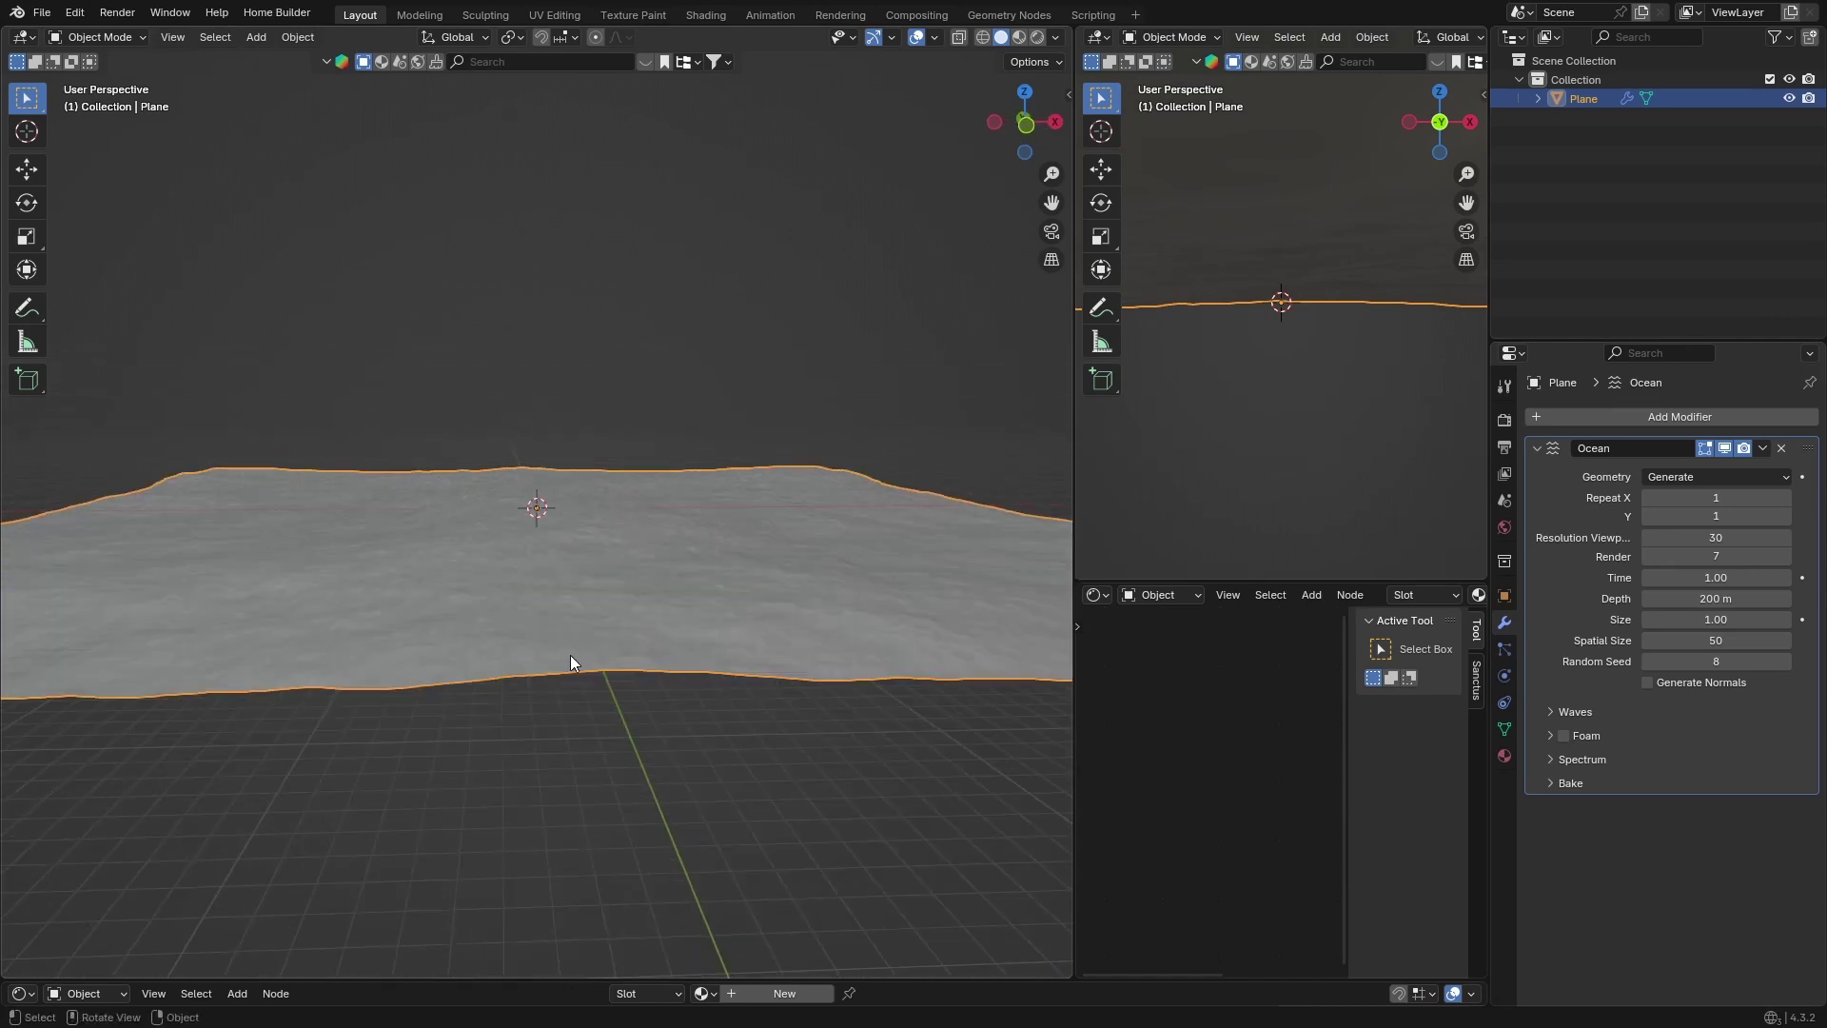
# - Set the ocean wave scale to 2.5, after trying 3 and 2
pyautogui.click(1549, 711)
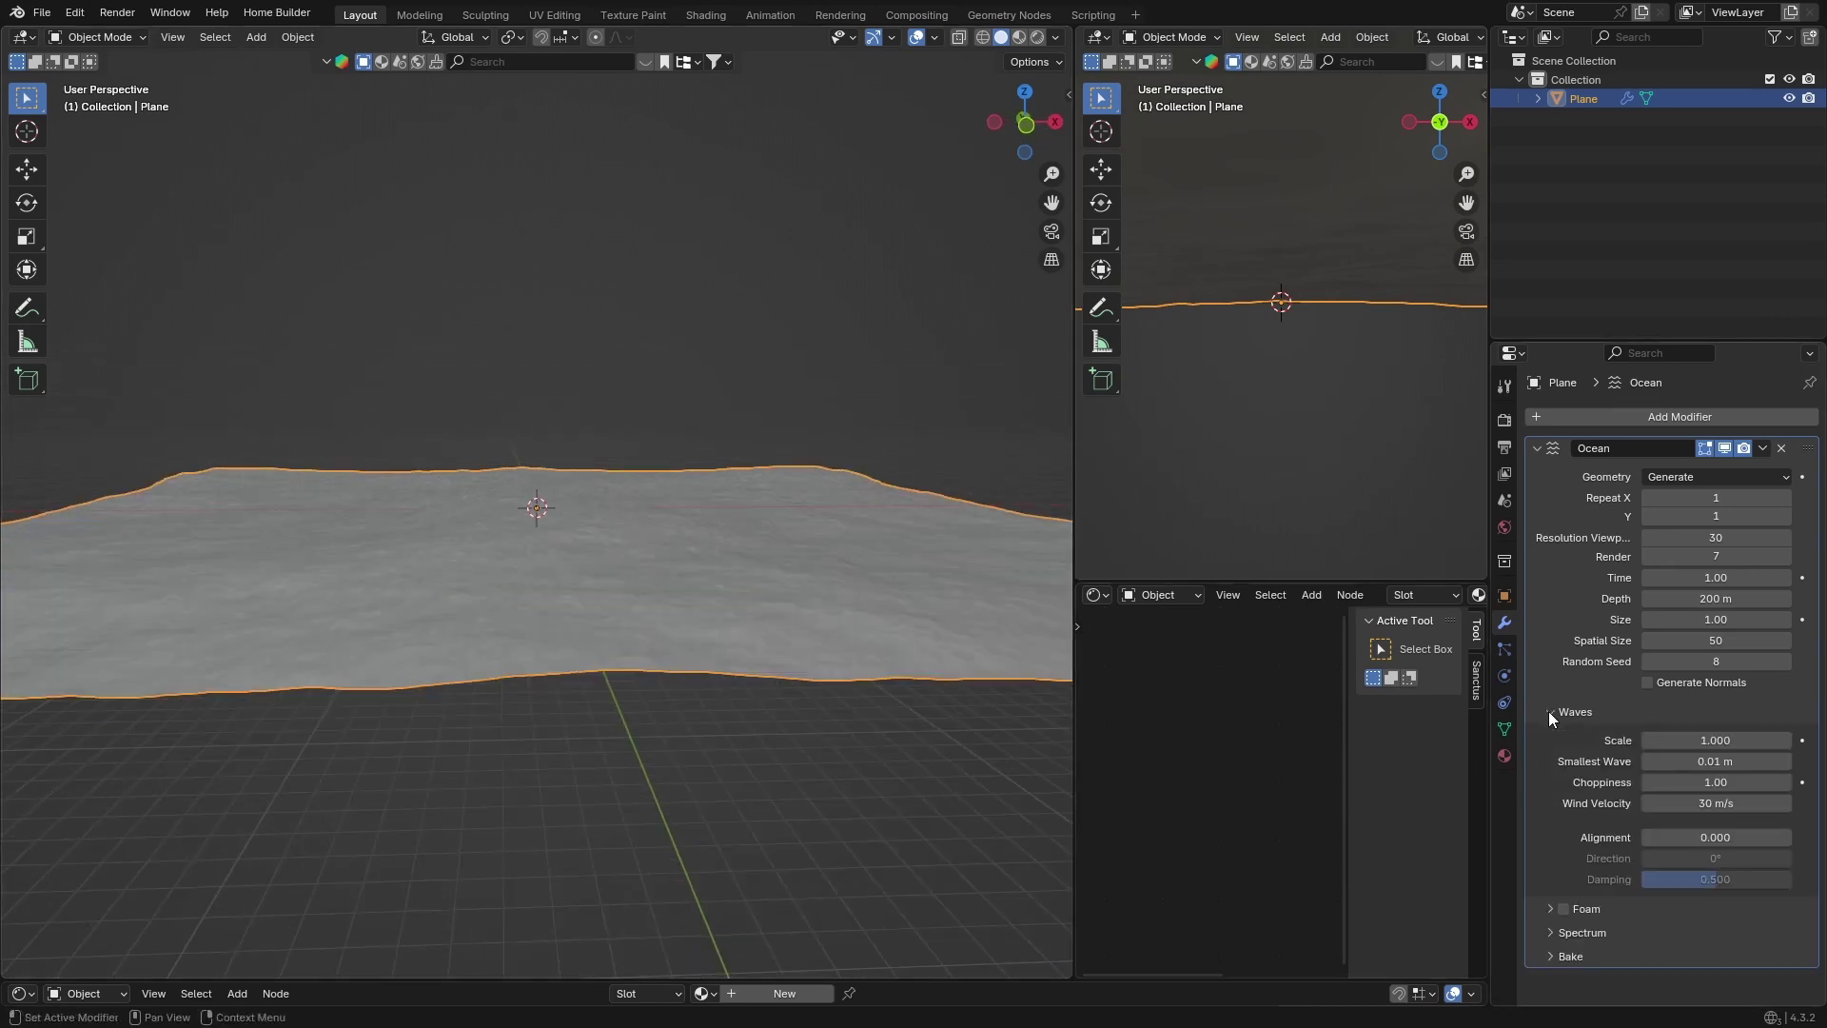
pyautogui.click(1714, 742)
pyautogui.press('BackSpace')
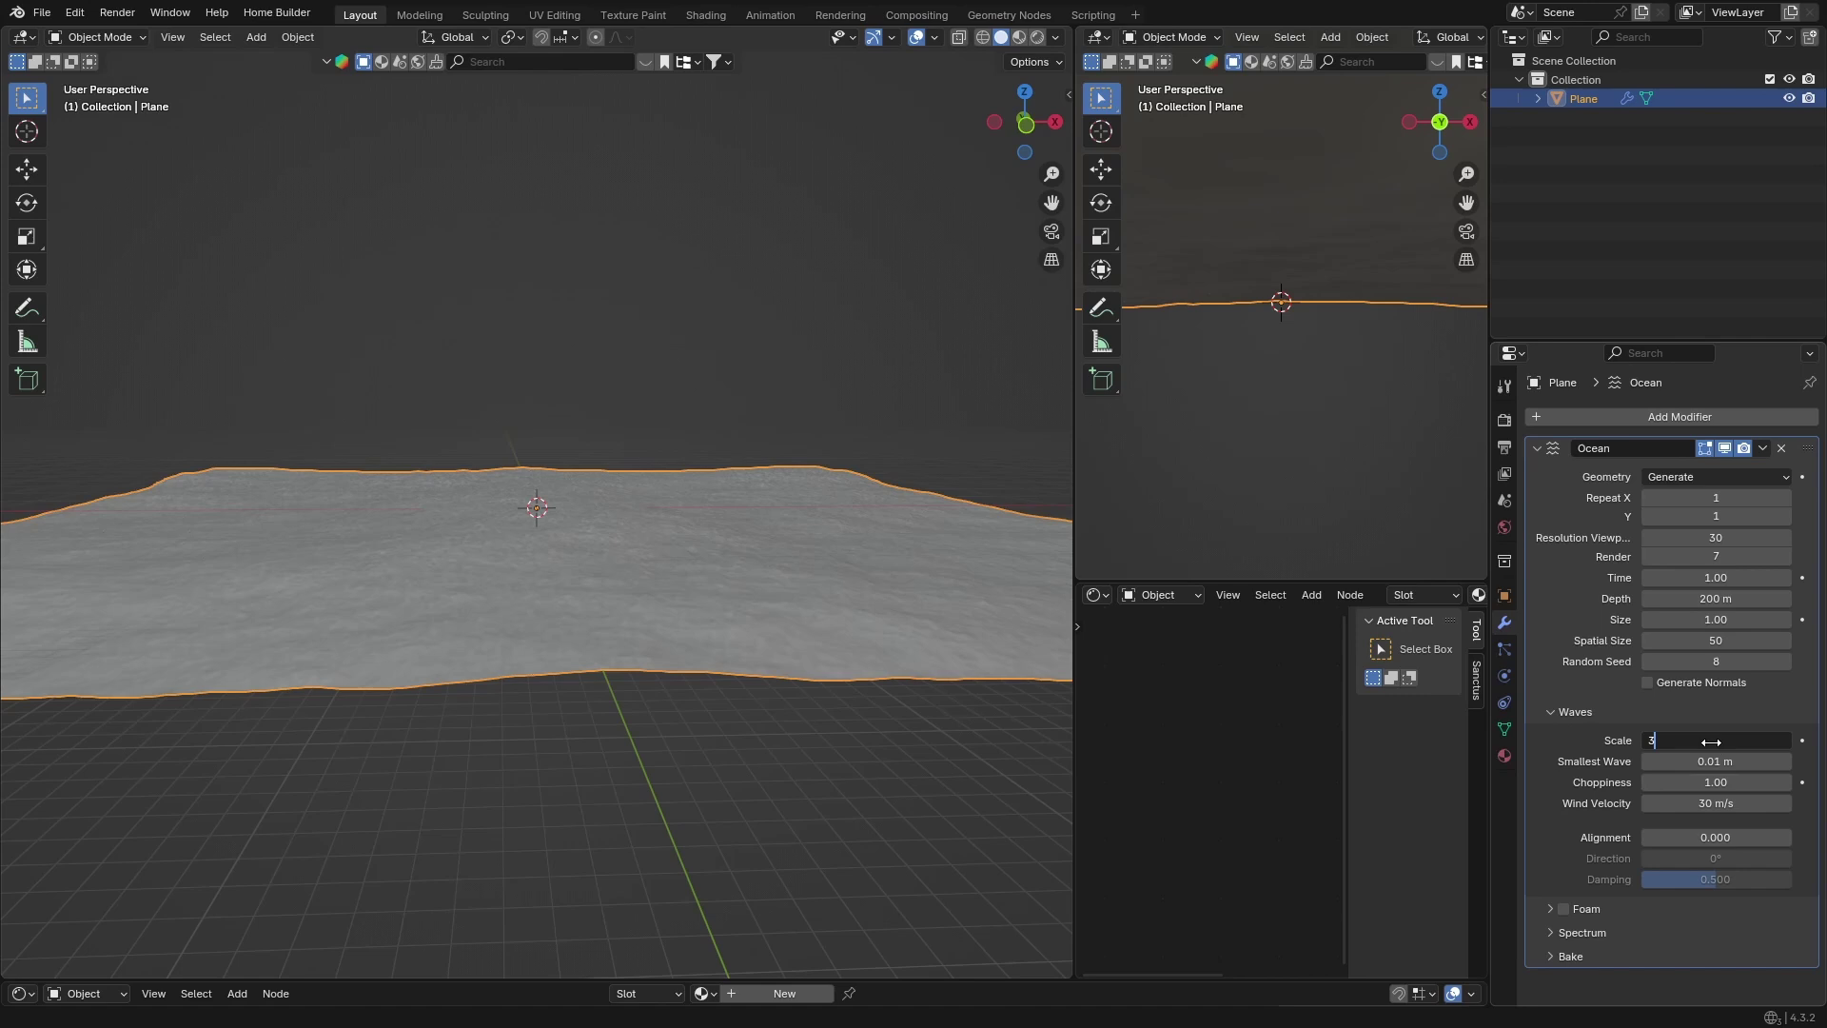
pyautogui.write('3')
pyautogui.press('Return')
pyautogui.moveTo(583, 568); pyautogui.dragTo(663, 565, button='middle')
pyautogui.click(1711, 741)
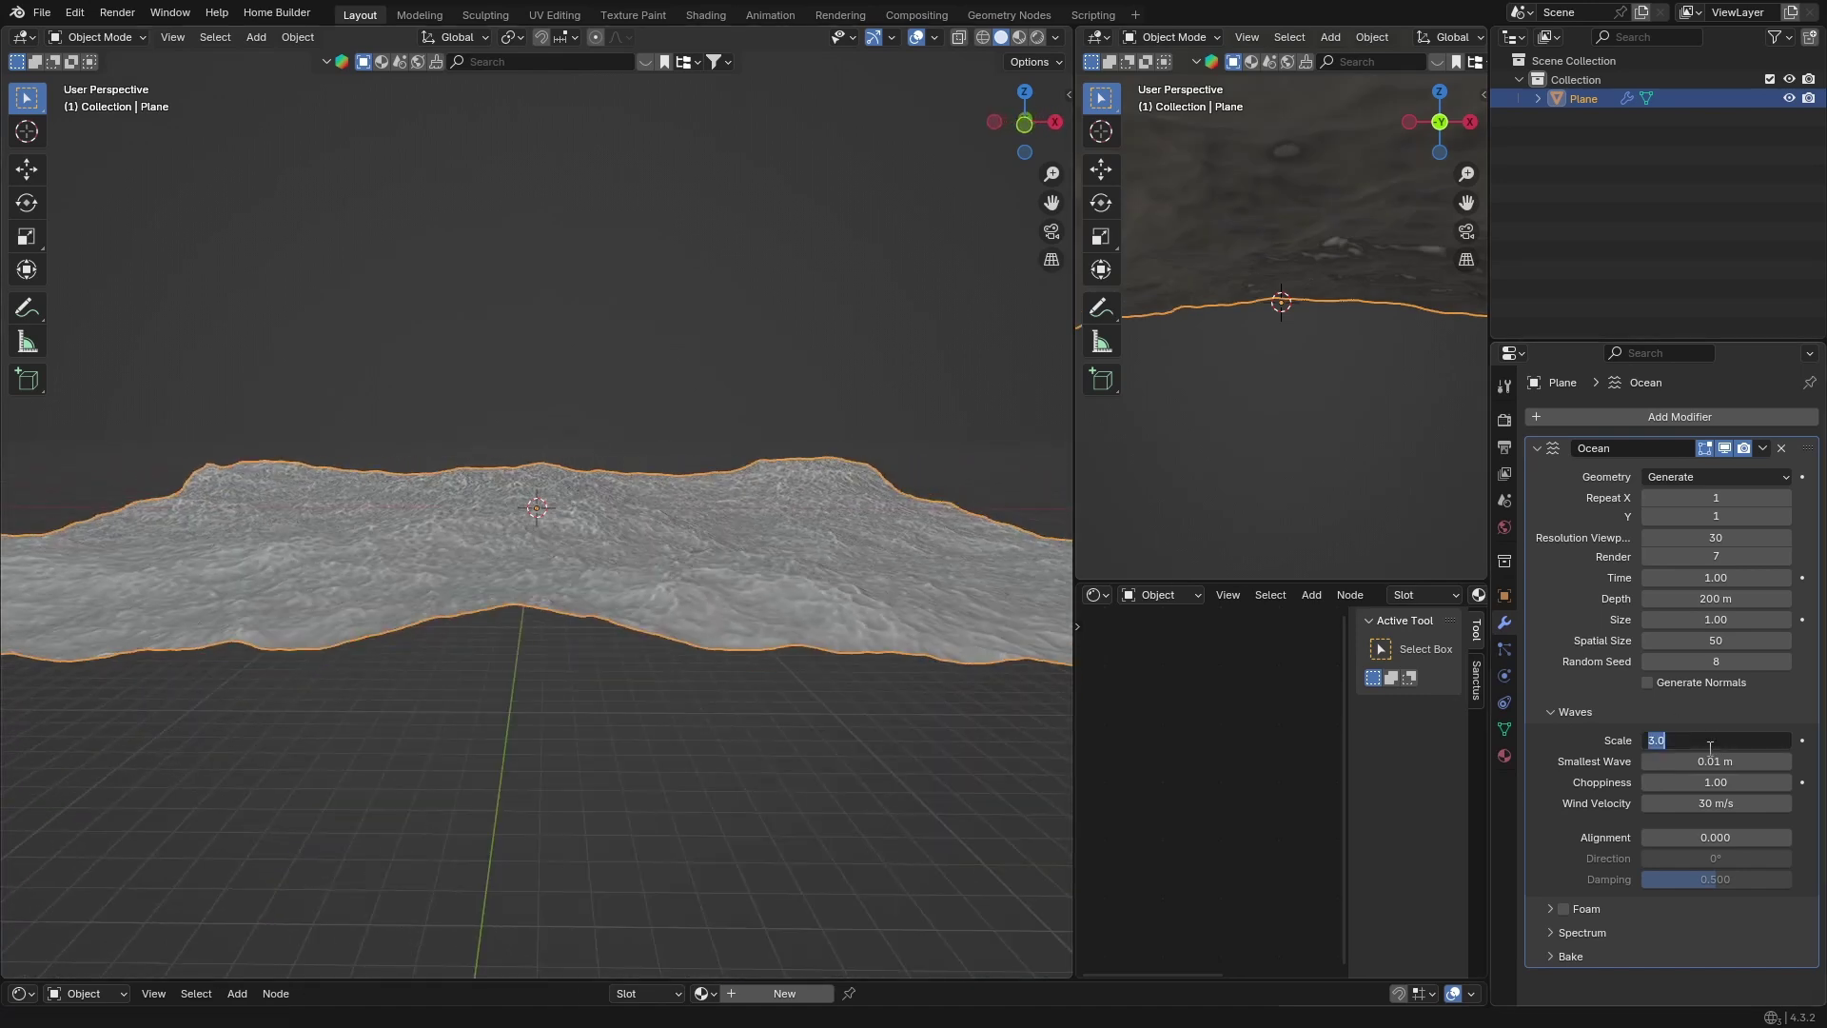
pyautogui.write('2')
pyautogui.press('Return')
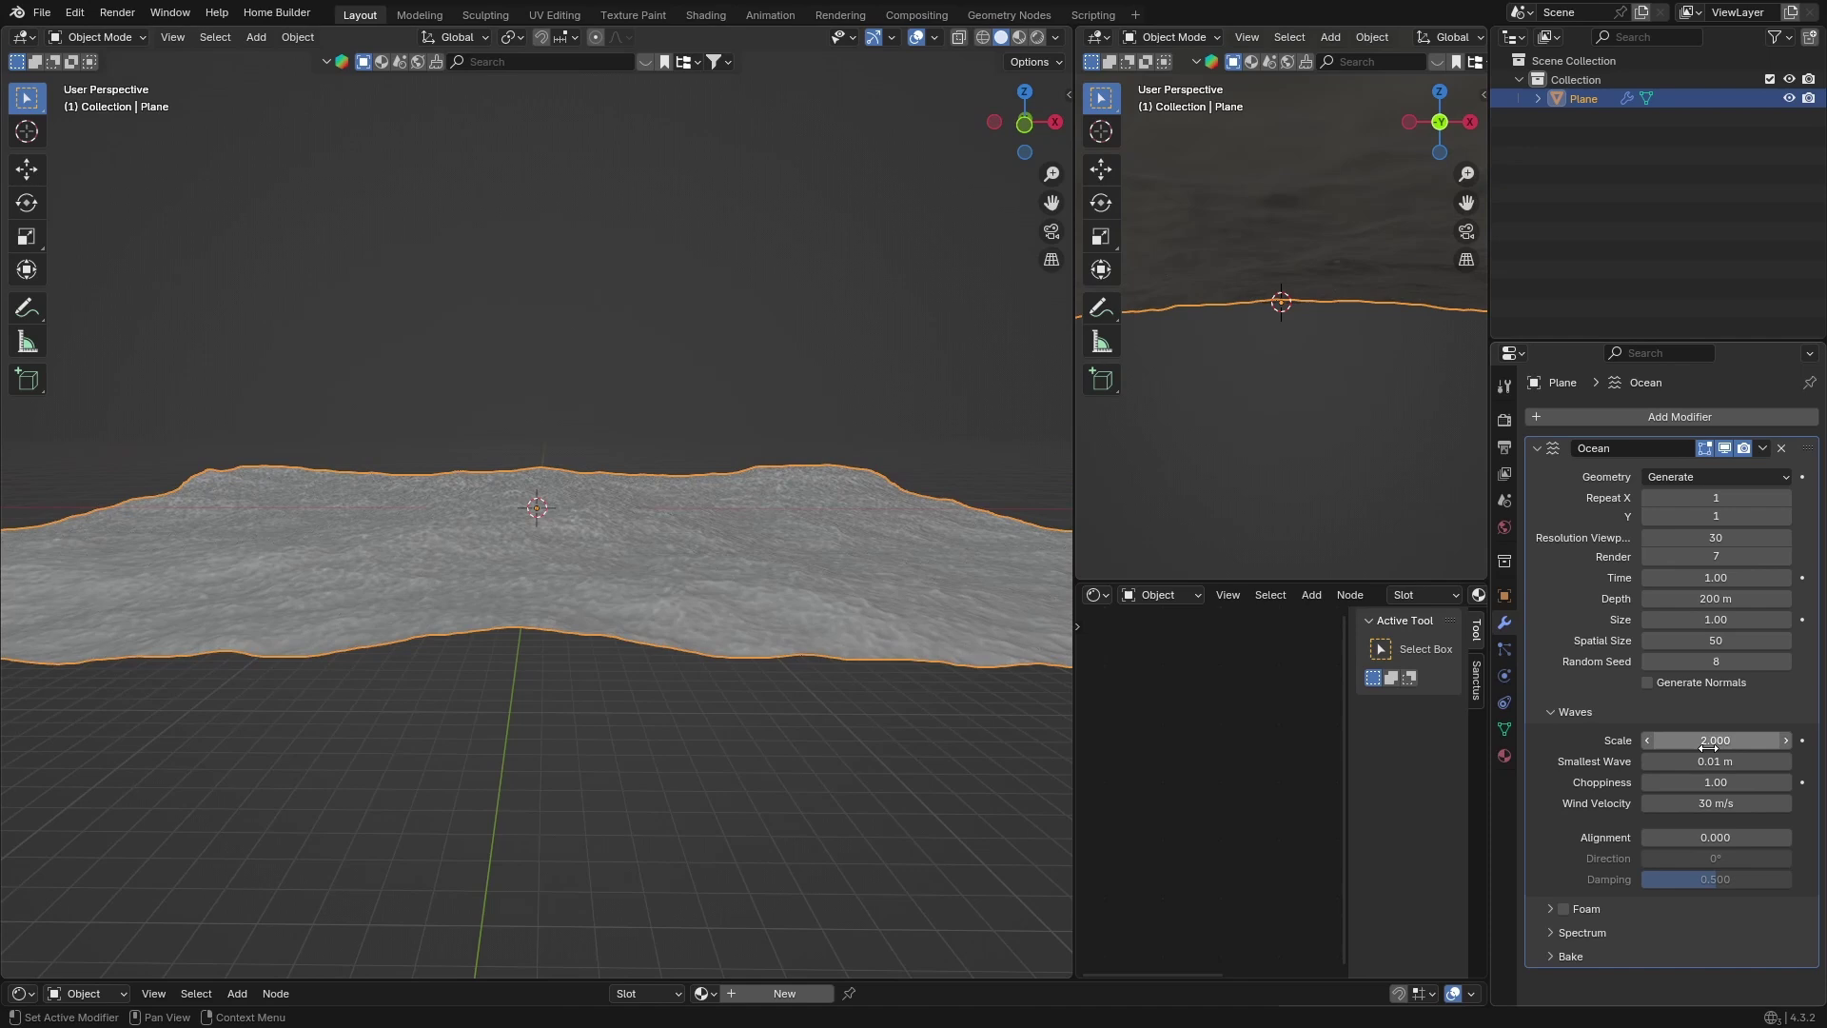
pyautogui.click(1705, 740)
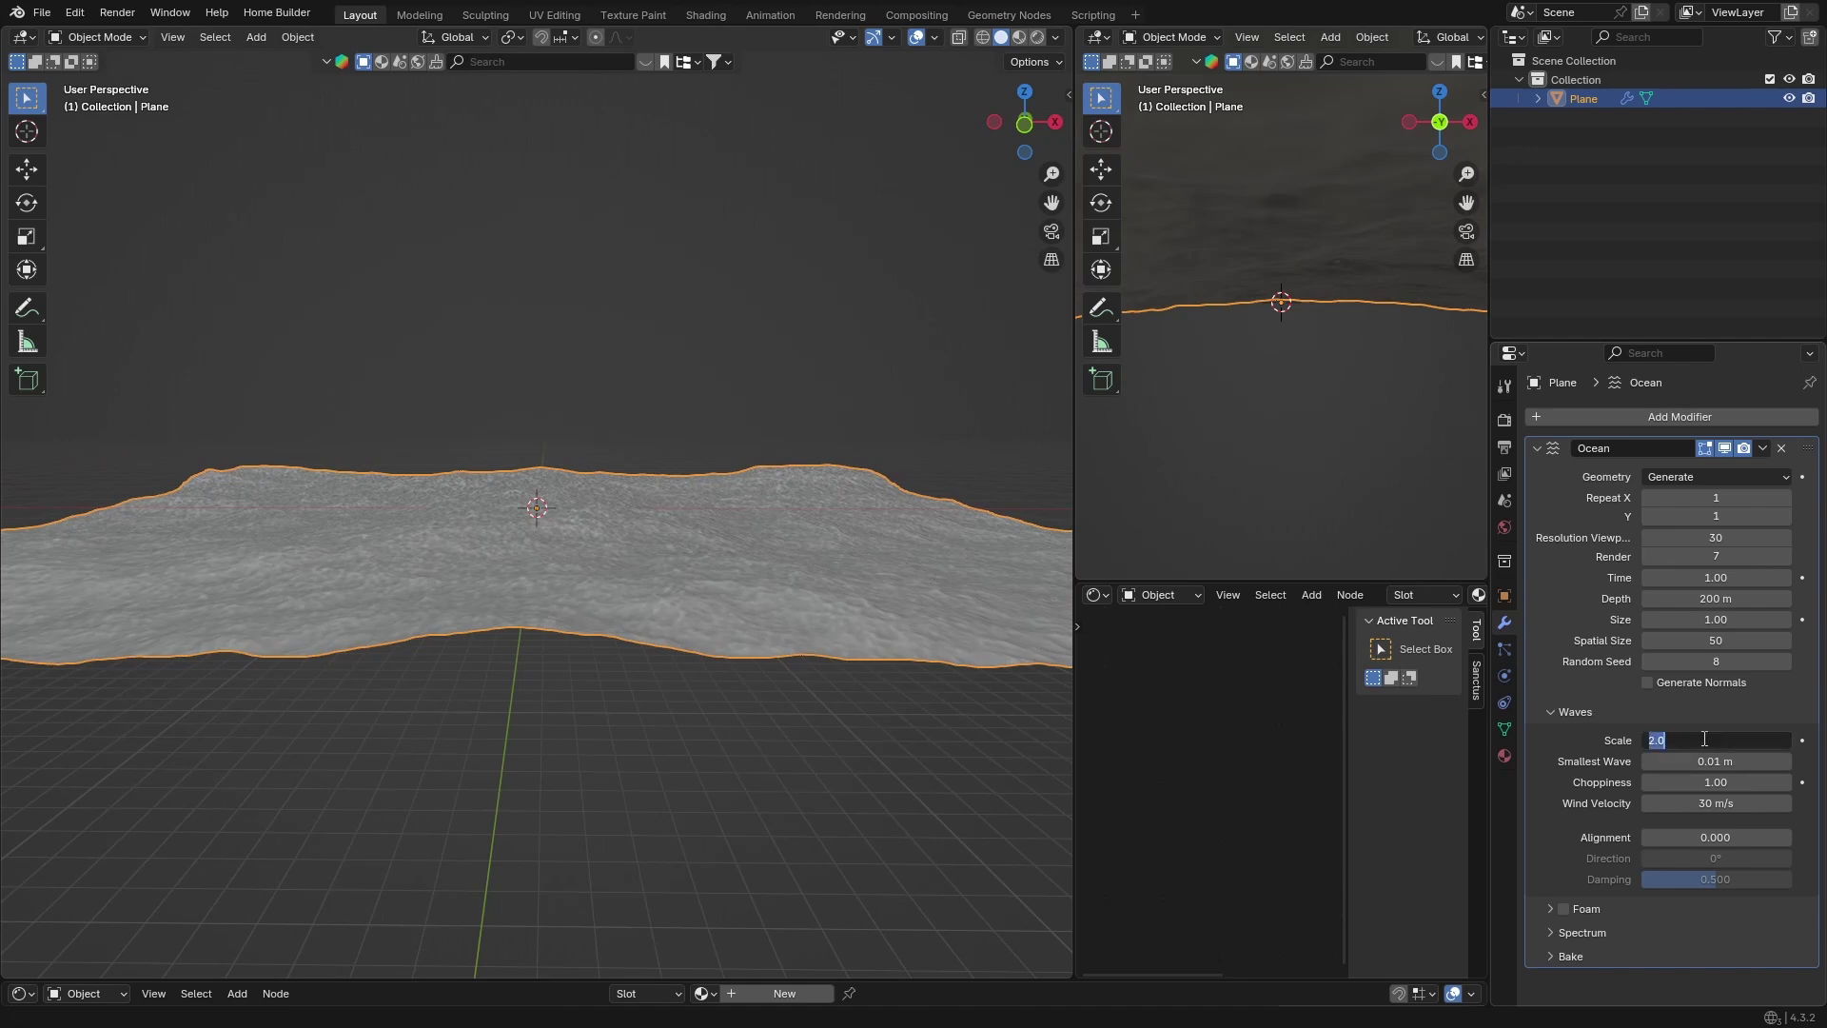
pyautogui.write('2.5')
pyautogui.press('Return')
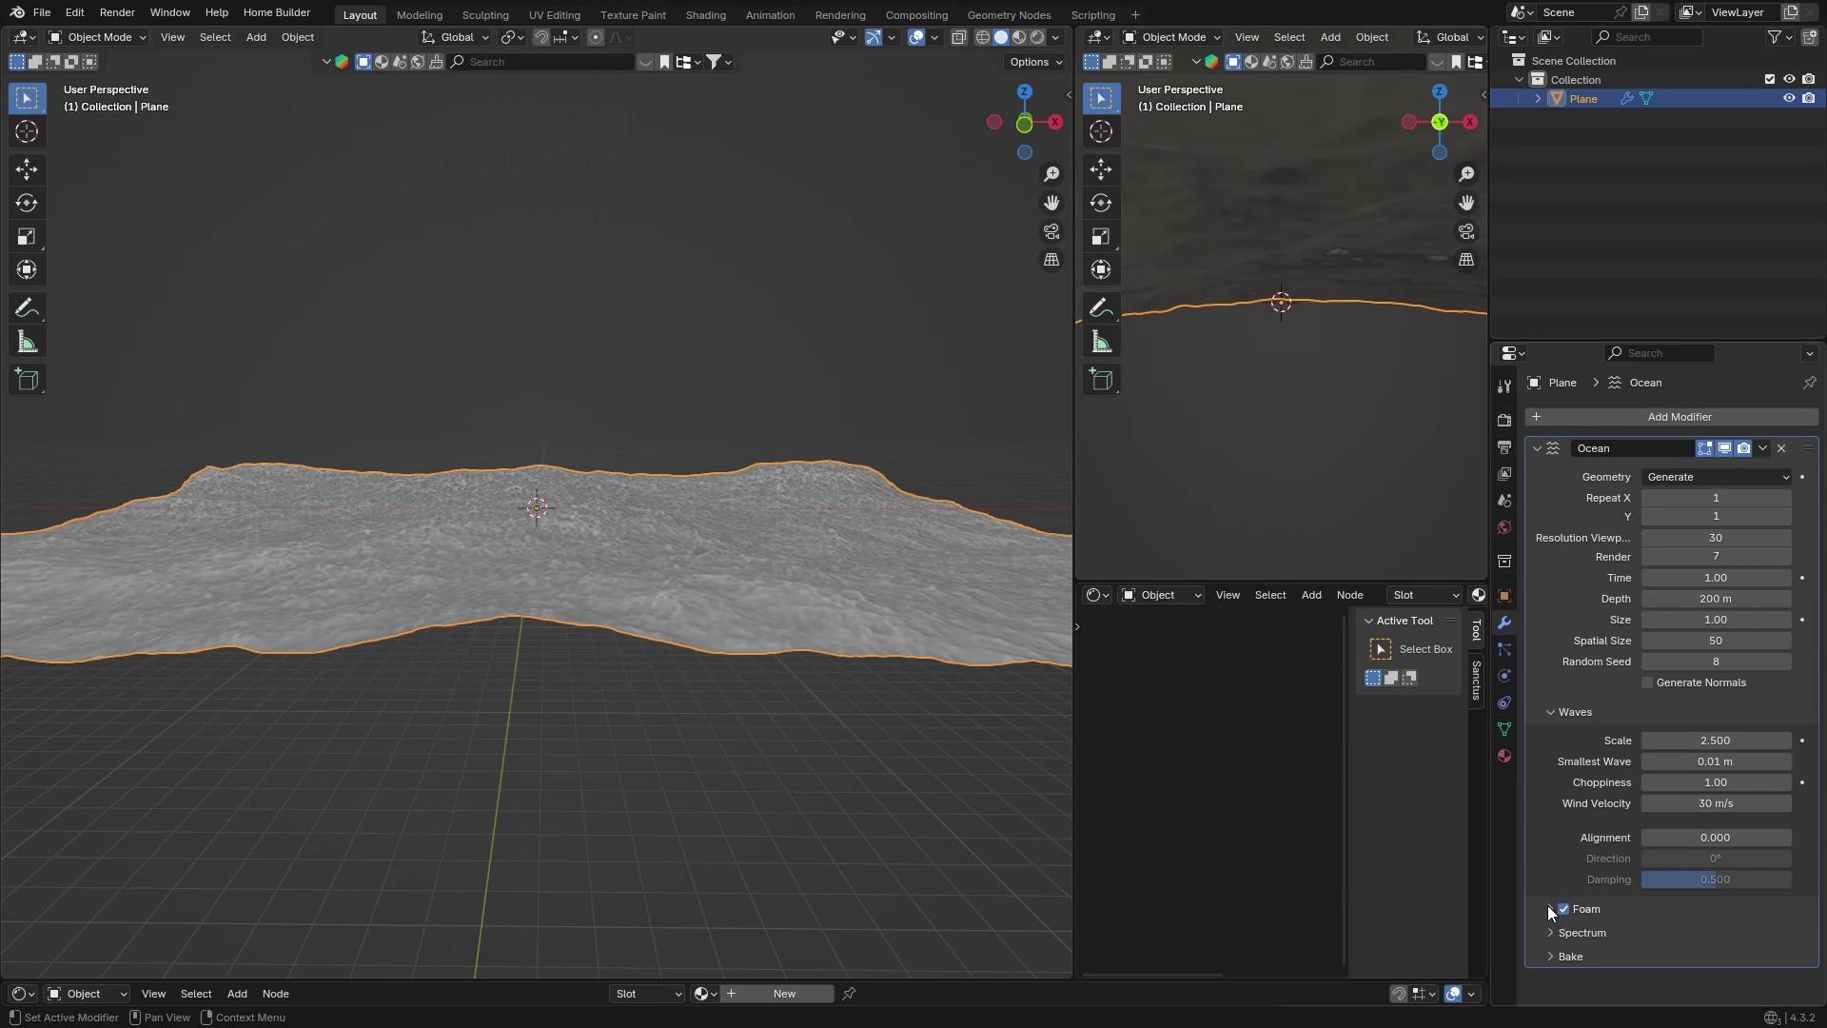
# - Enable foam with 0.15 coverage and data layer 'Ocean'
pyautogui.click(1548, 905)
pyautogui.scroll(-1, 1548, 905)
pyautogui.click(1708, 917)
pyautogui.write('0.15')
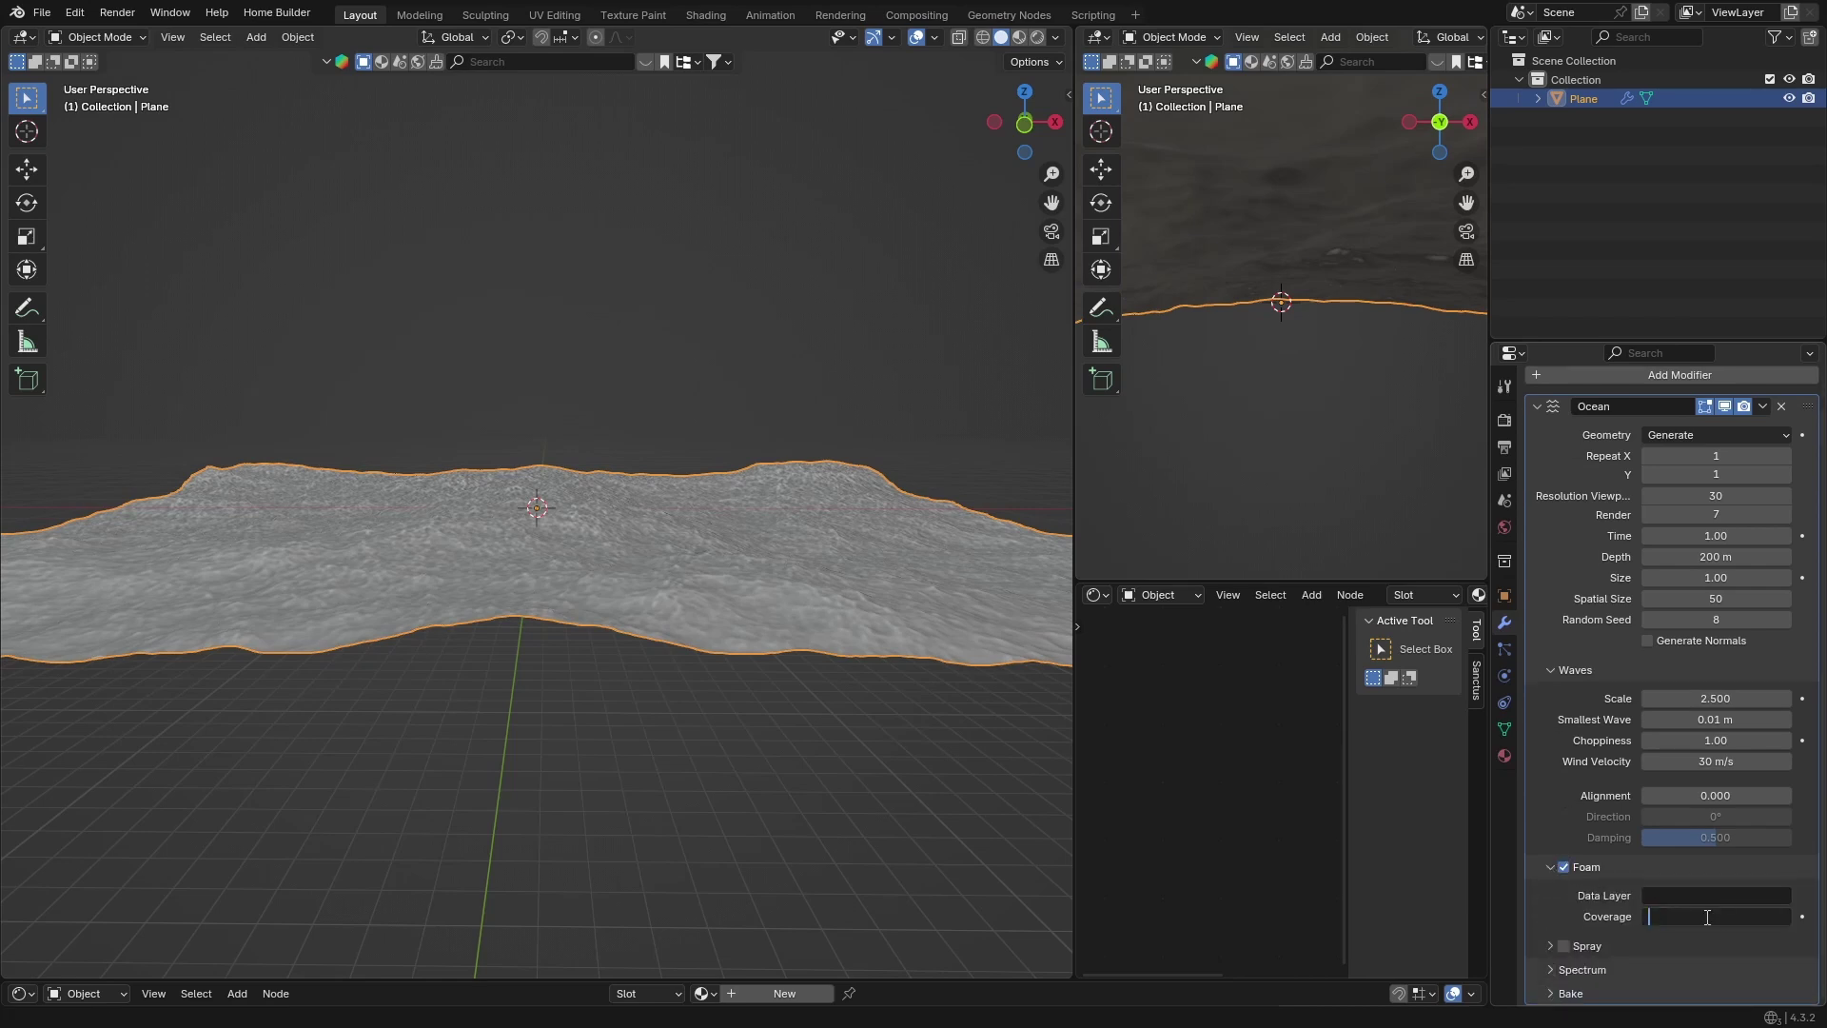
pyautogui.click(1660, 896)
pyautogui.write('Ocean')
pyautogui.press('Return')
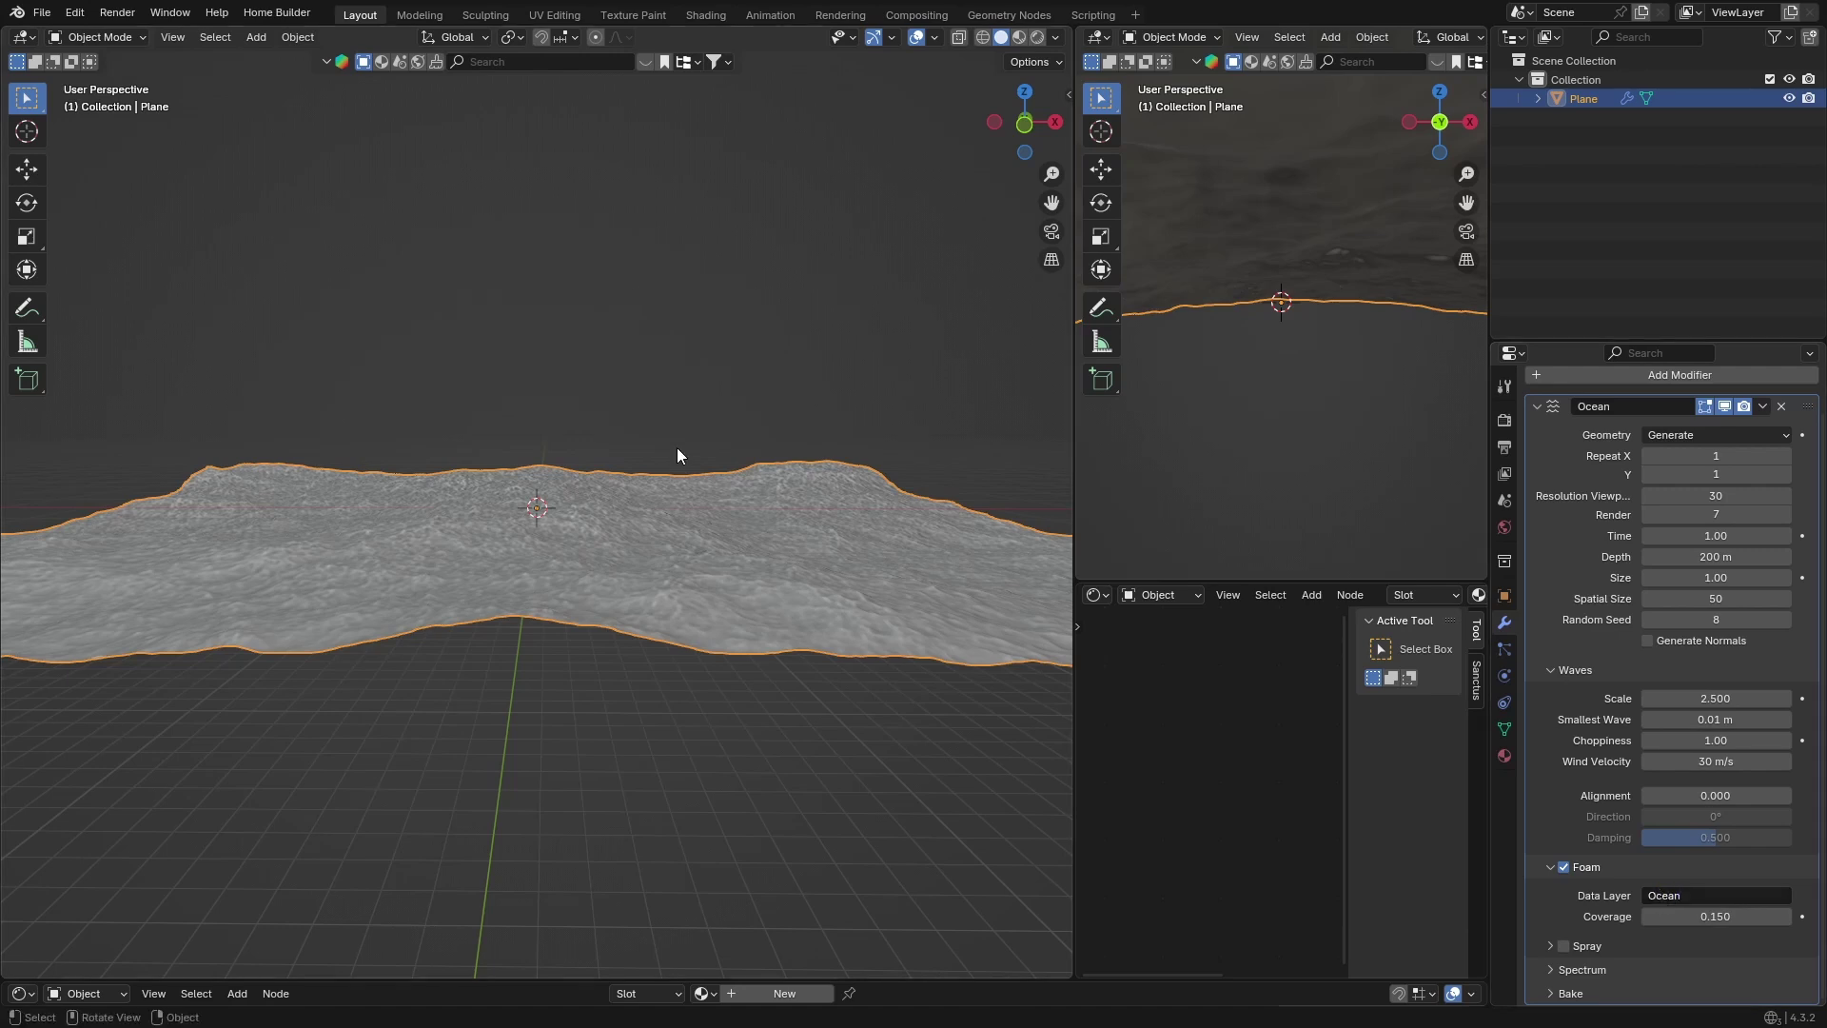
pyautogui.moveTo(676, 448)
pyautogui.mouseDown(button='middle')
pyautogui.moveTo(424, 465)
pyautogui.moveTo(651, 459)
pyautogui.mouseUp(button='middle')
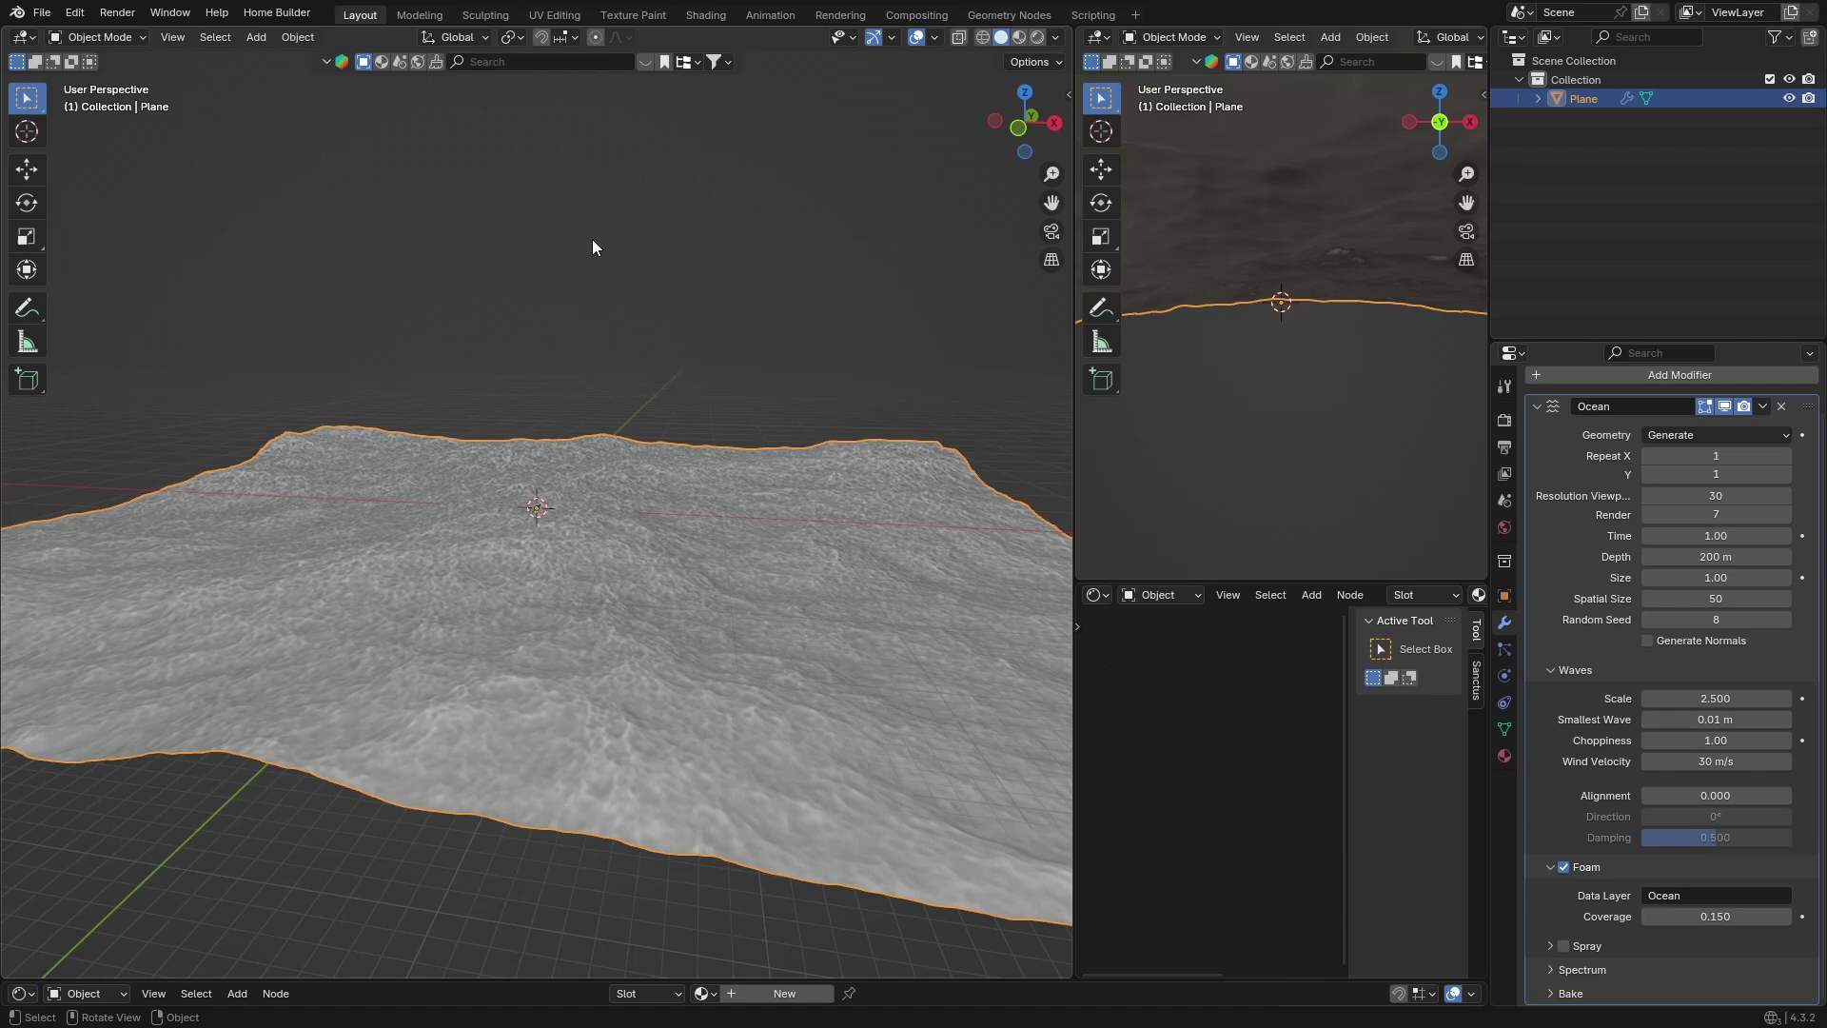
# - Create a new material and insert an Add Shader between the Principled BSDF and output
pyautogui.click(709, 15)
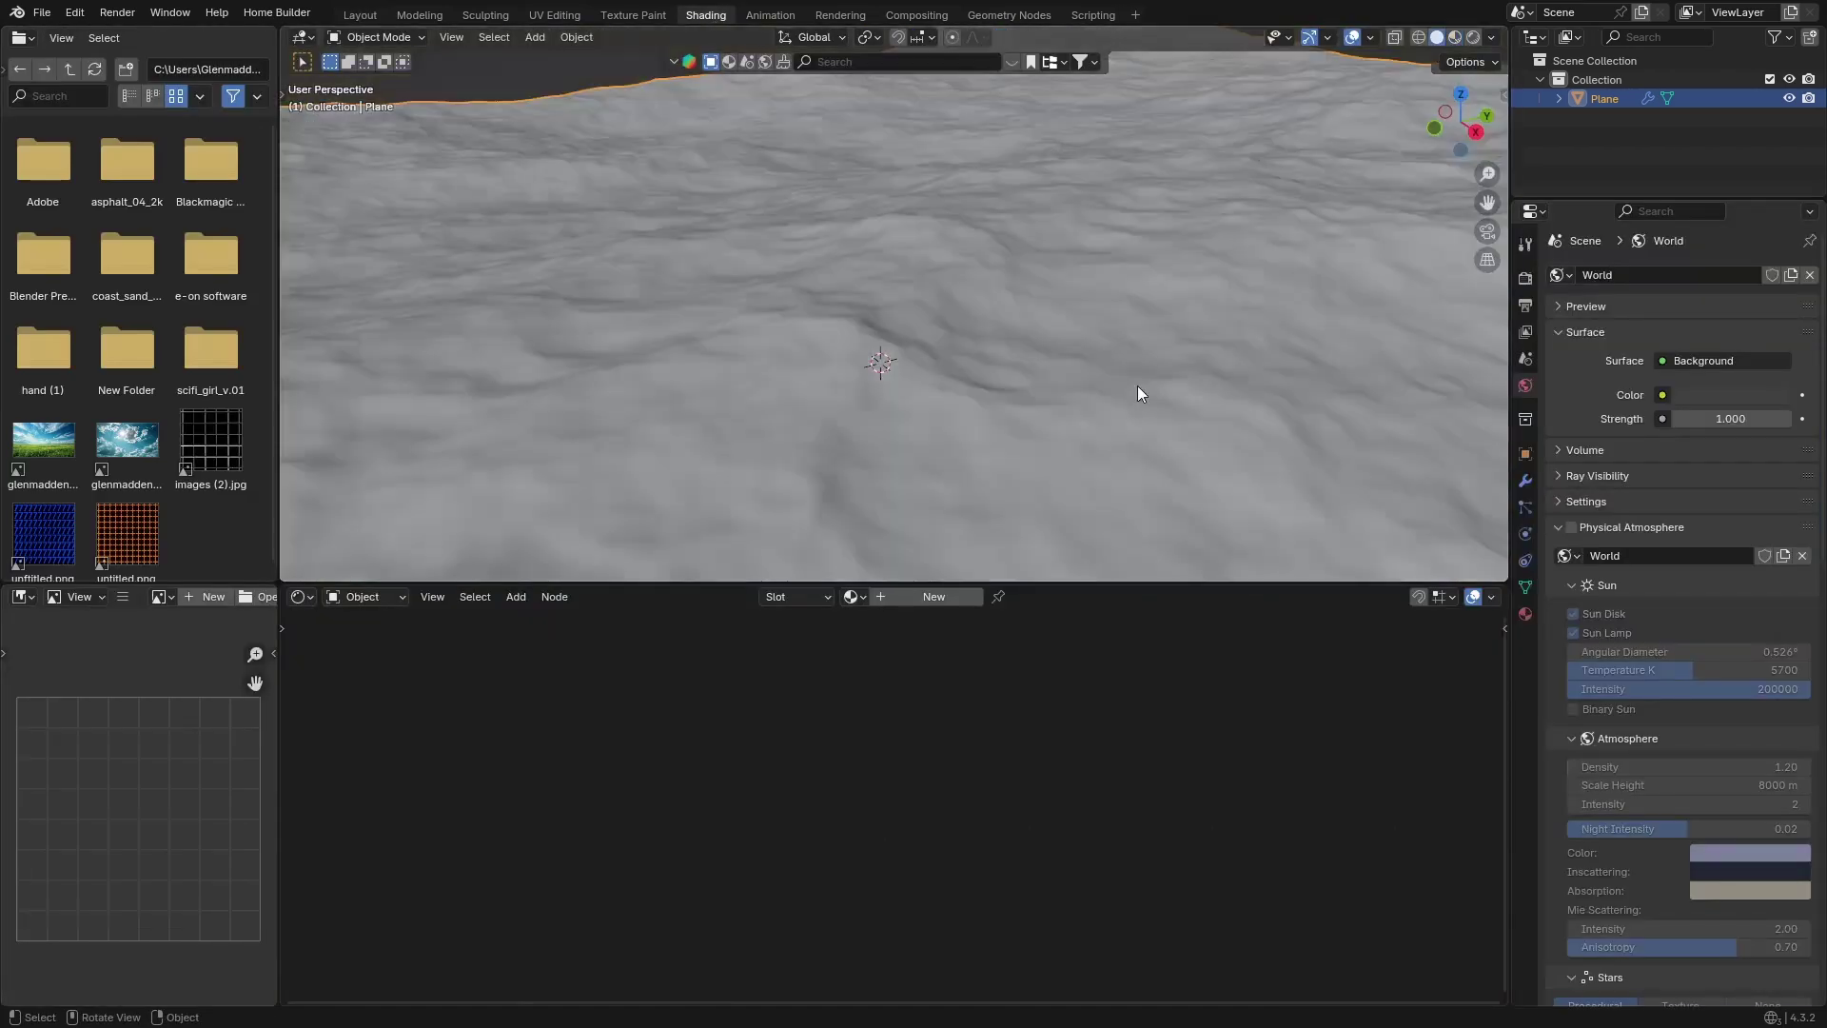
pyautogui.click(950, 594)
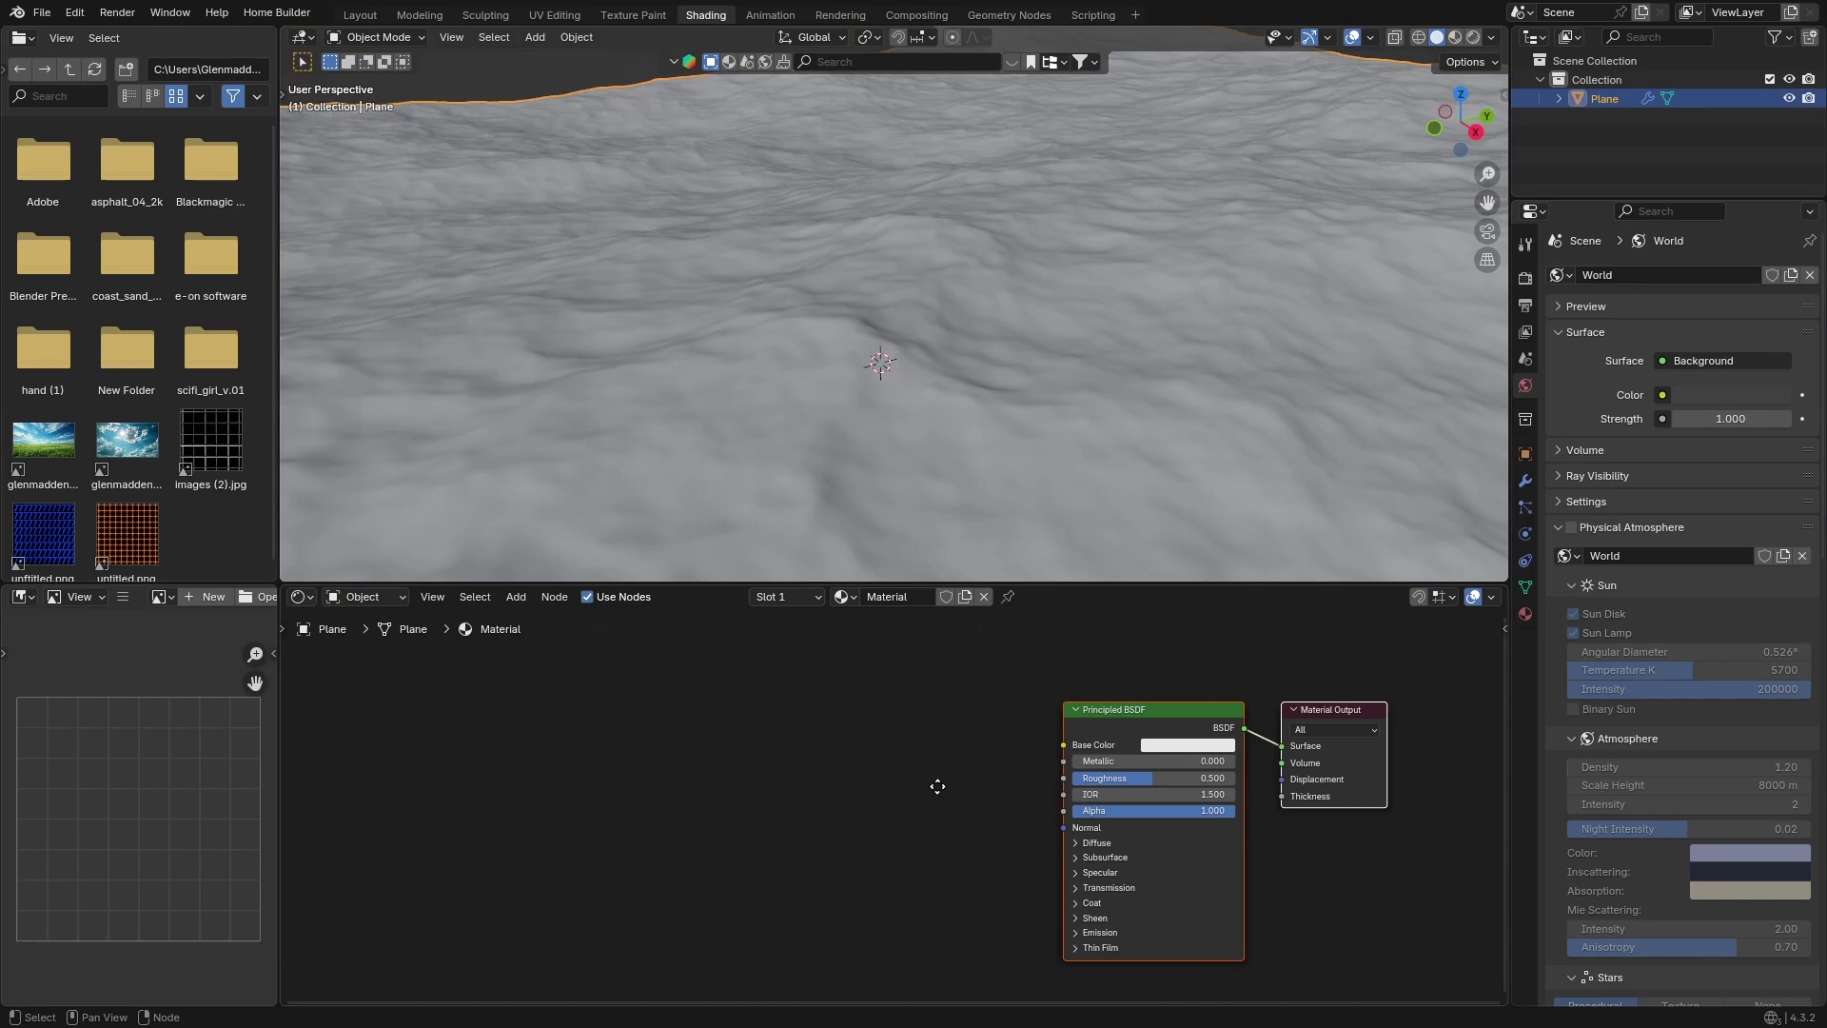
pyautogui.moveTo(1093, 583); pyautogui.dragTo(1092, 366)
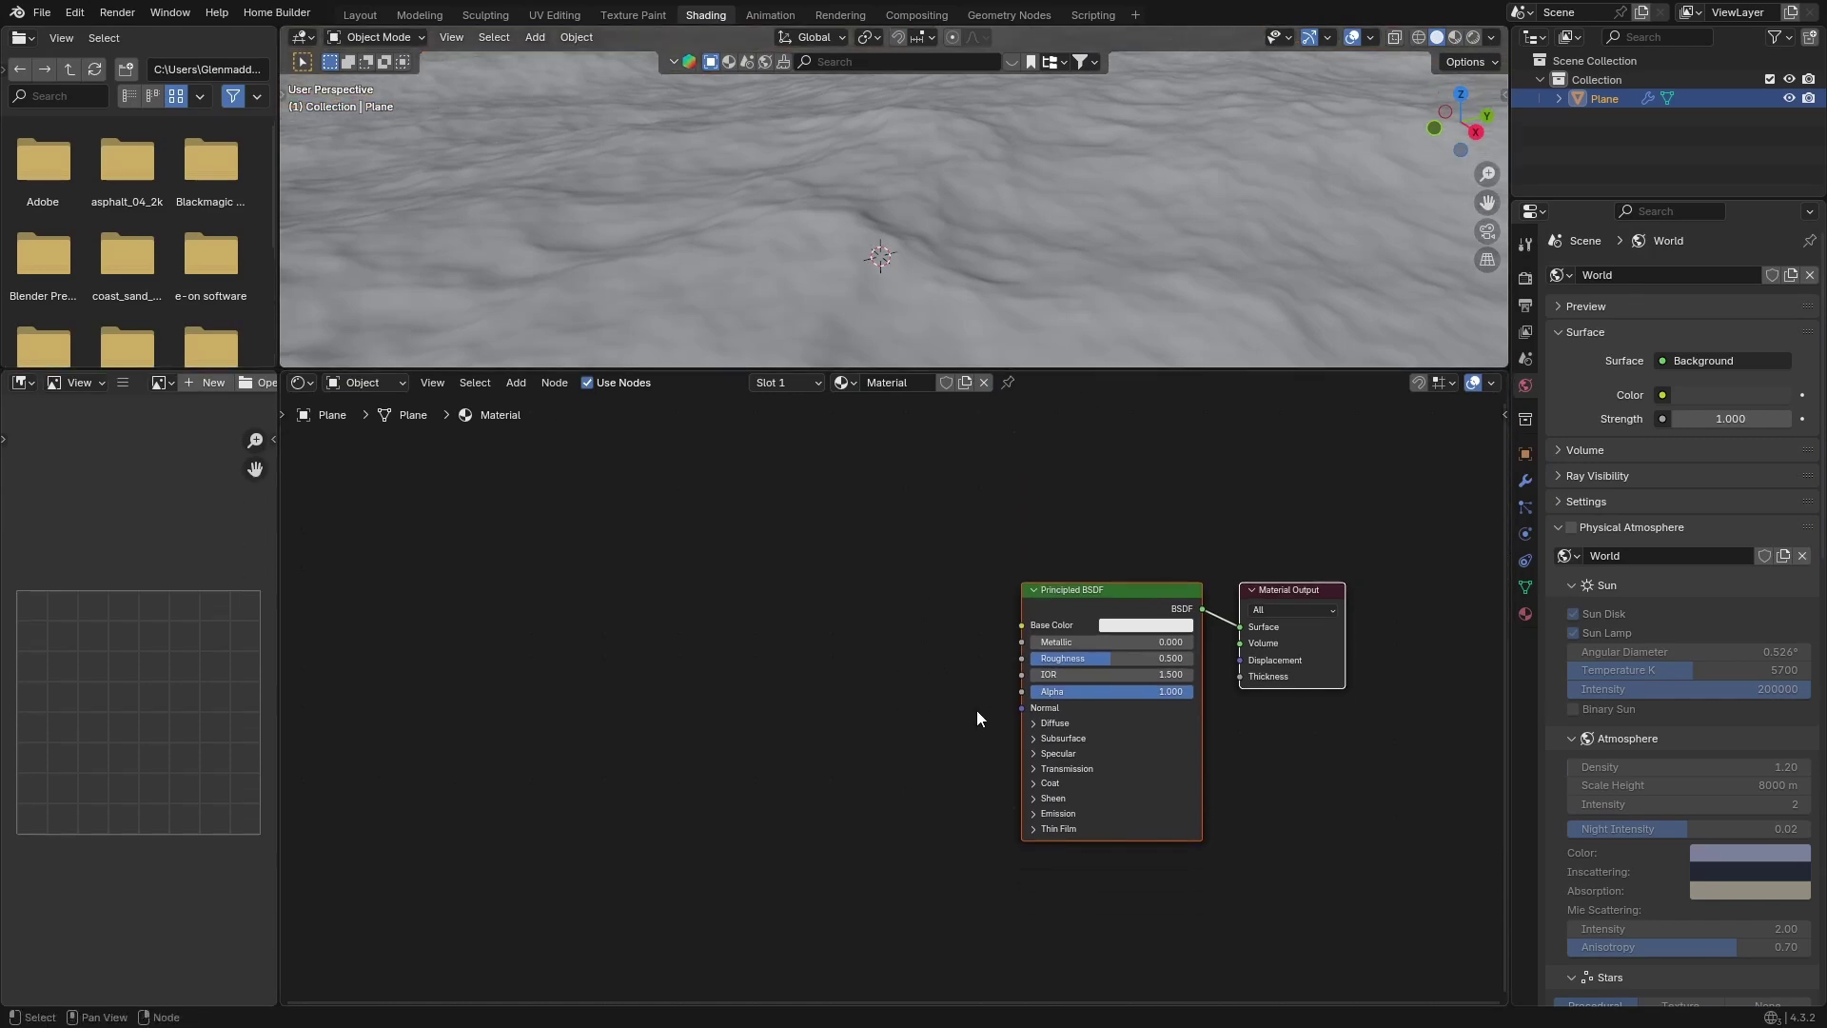
pyautogui.moveTo(1048, 609); pyautogui.dragTo(500, 561)
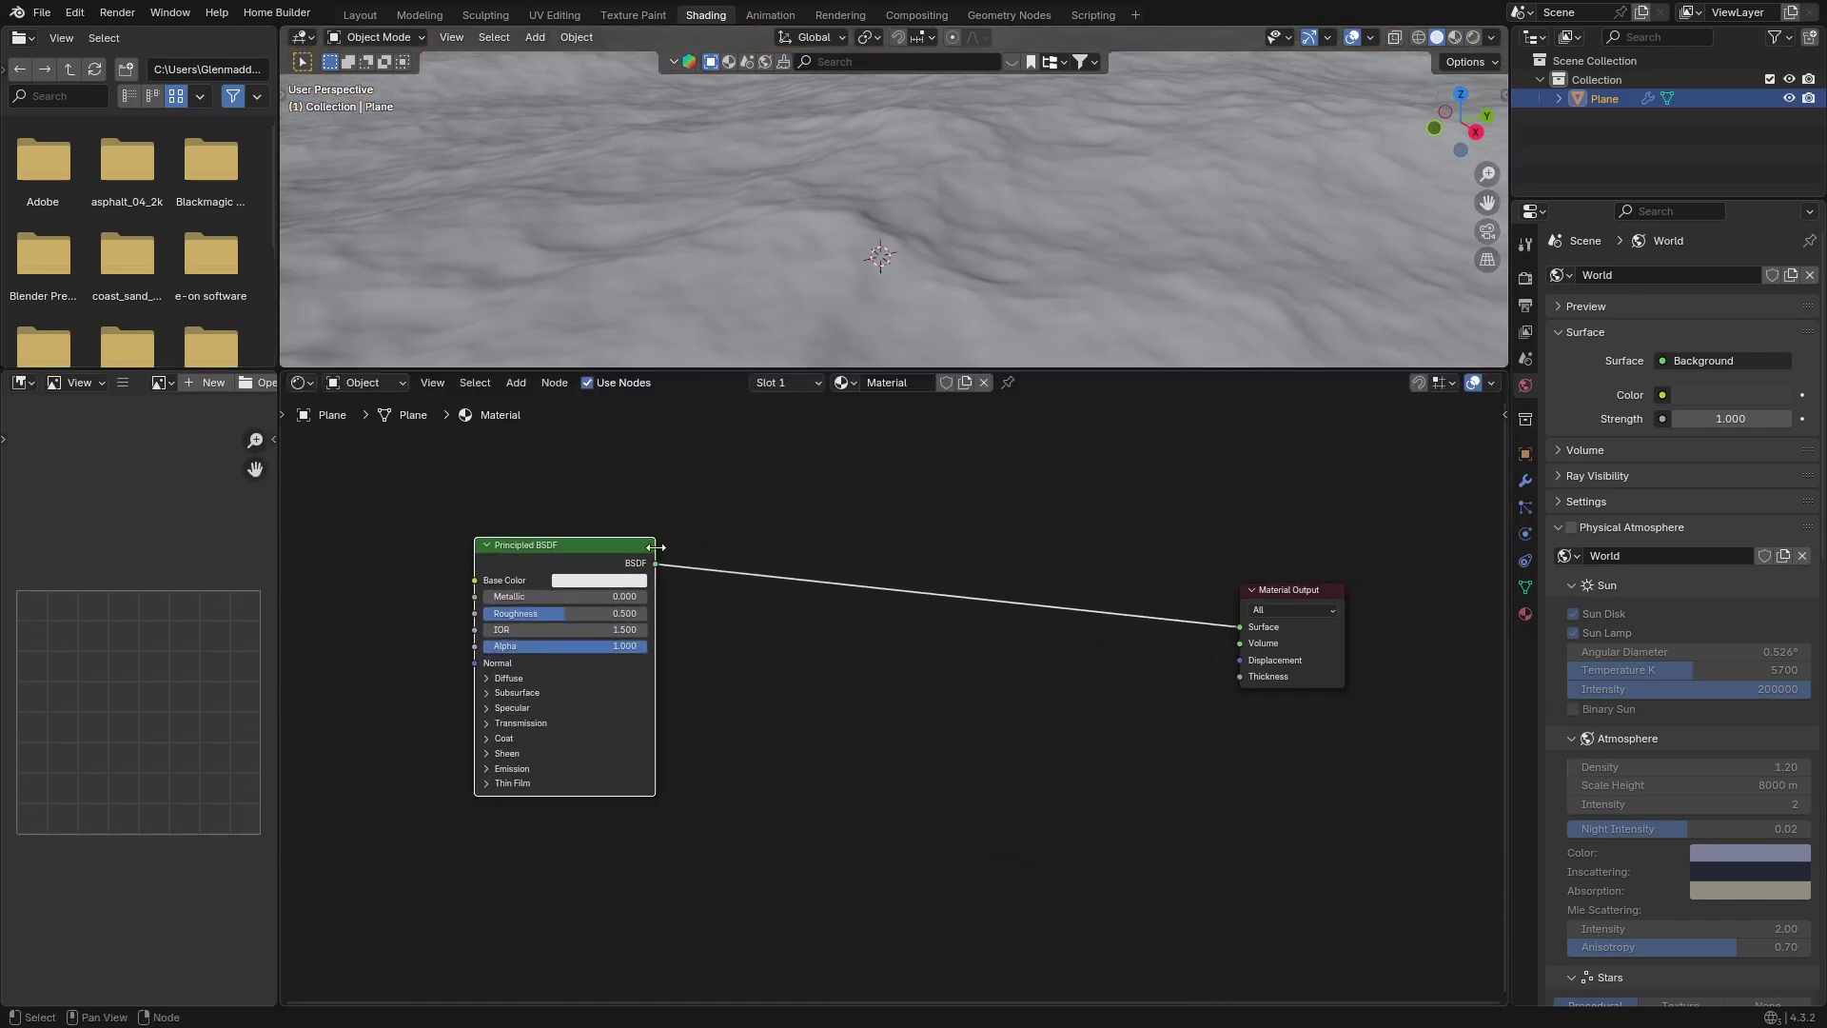
pyautogui.hotkey('shift', 'a')
pyautogui.click(721, 533)
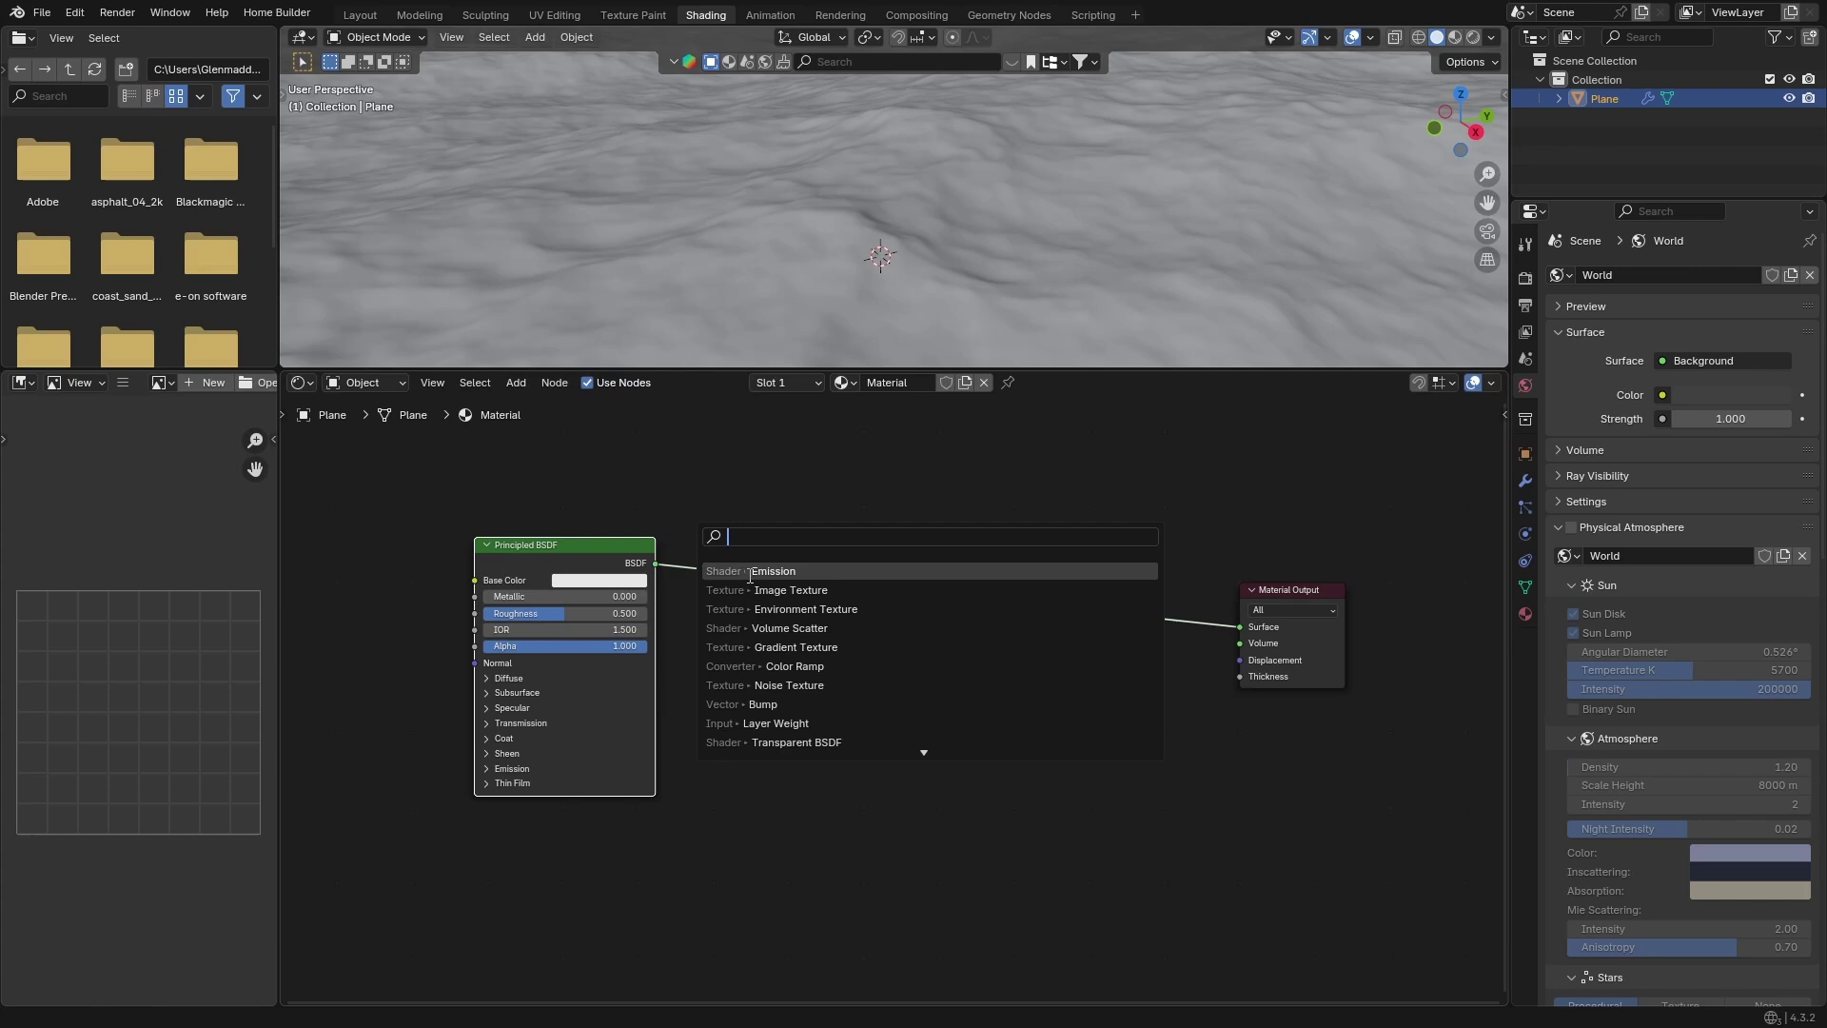
pyautogui.write('sh')
pyautogui.click(785, 571)
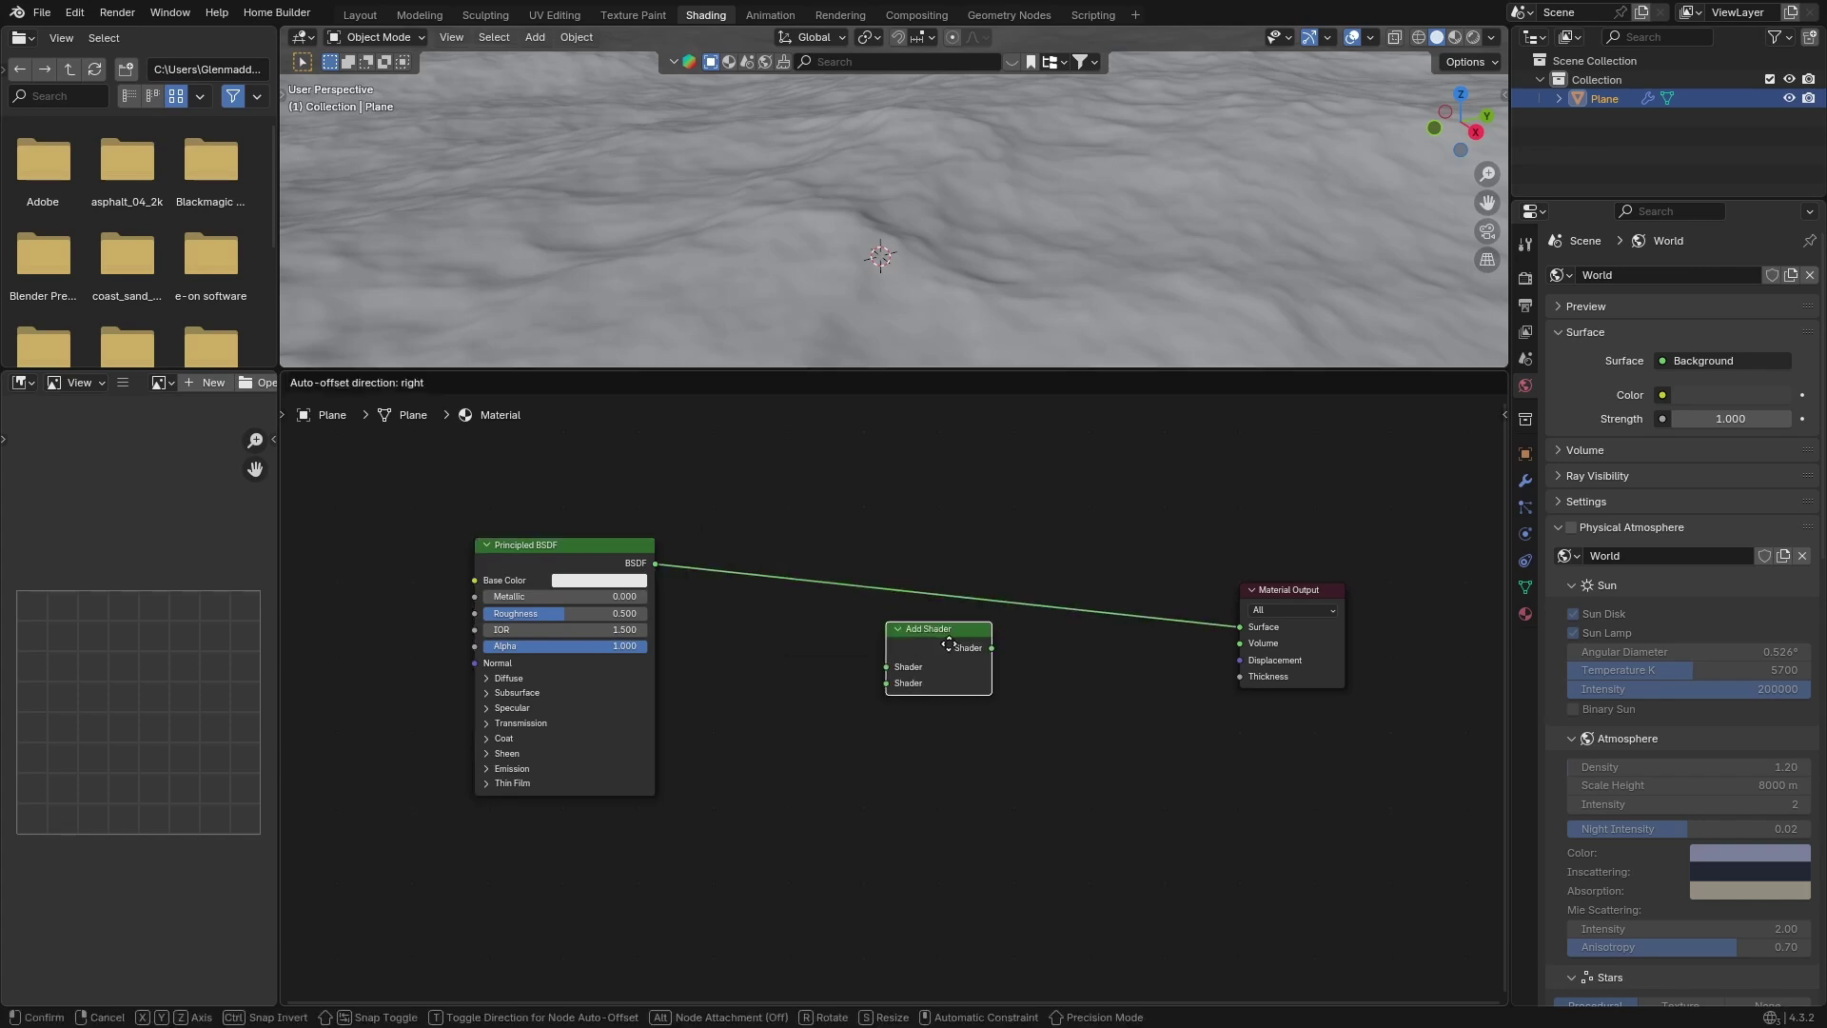
pyautogui.click(1091, 597)
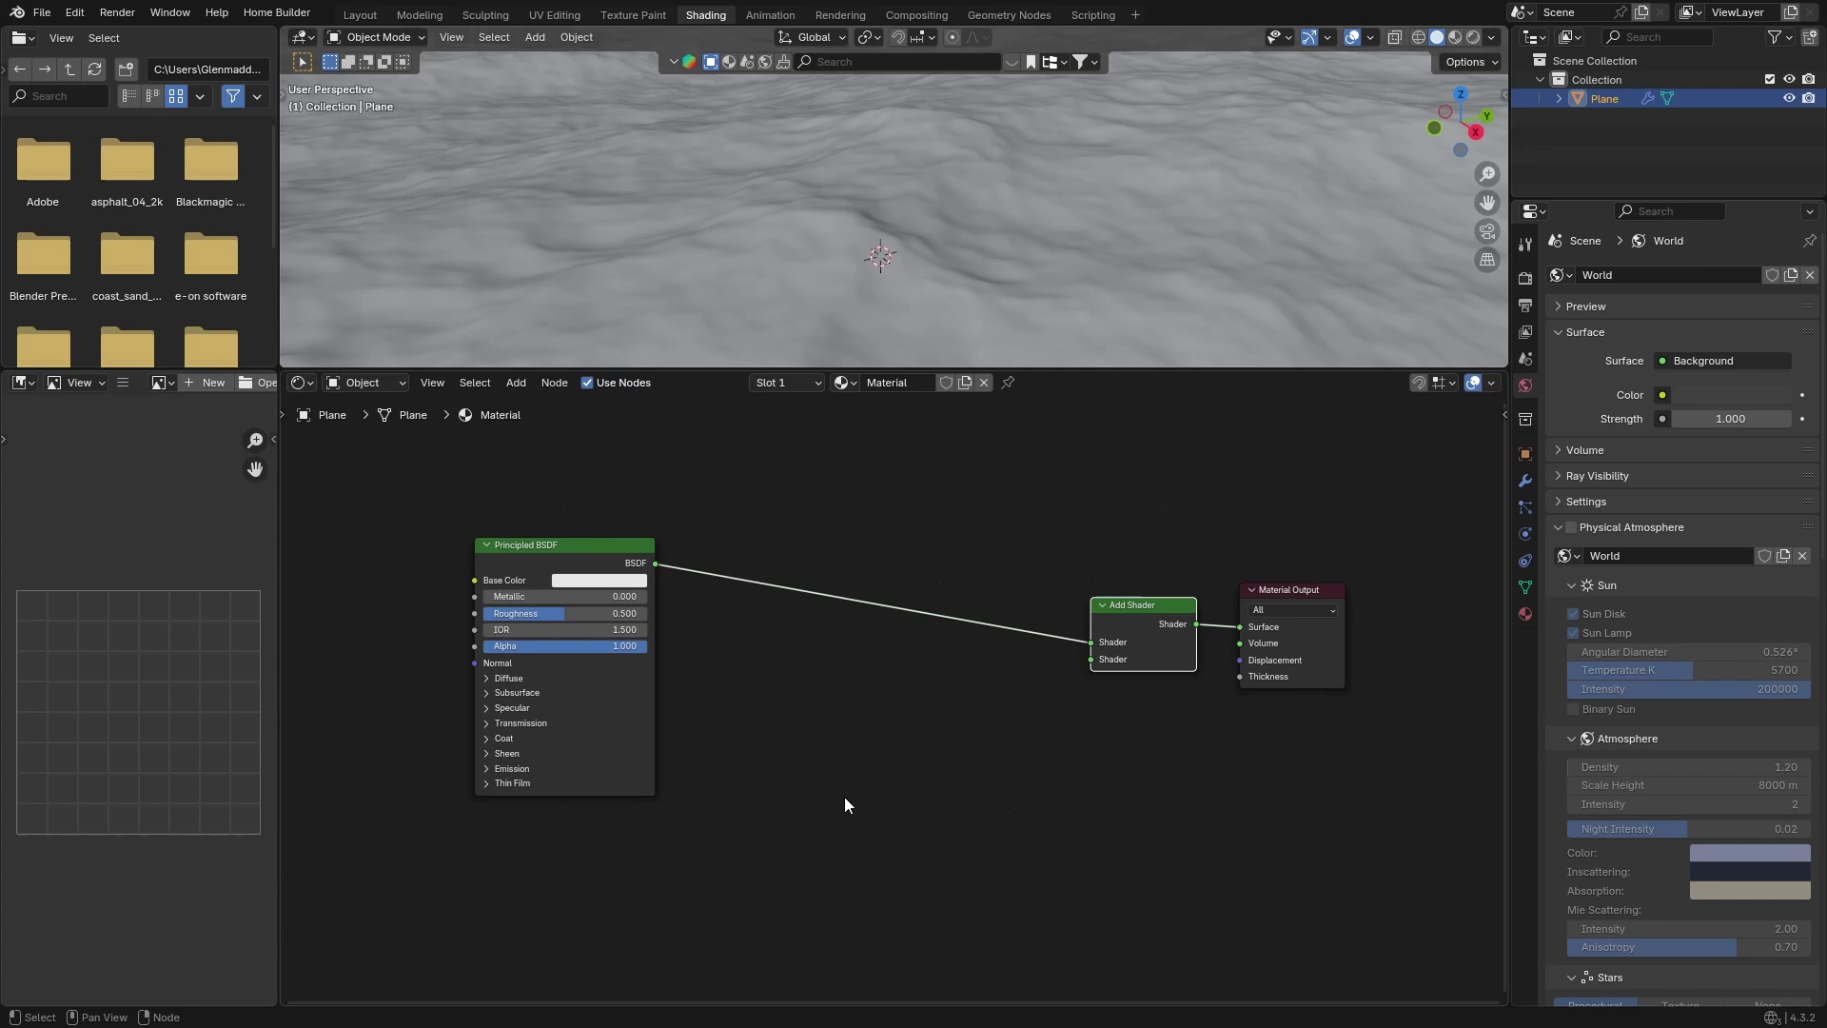
# - Add an Emission node connected to the Add Shader's second input
pyautogui.hotkey('shift', 'a')
pyautogui.write('emission')
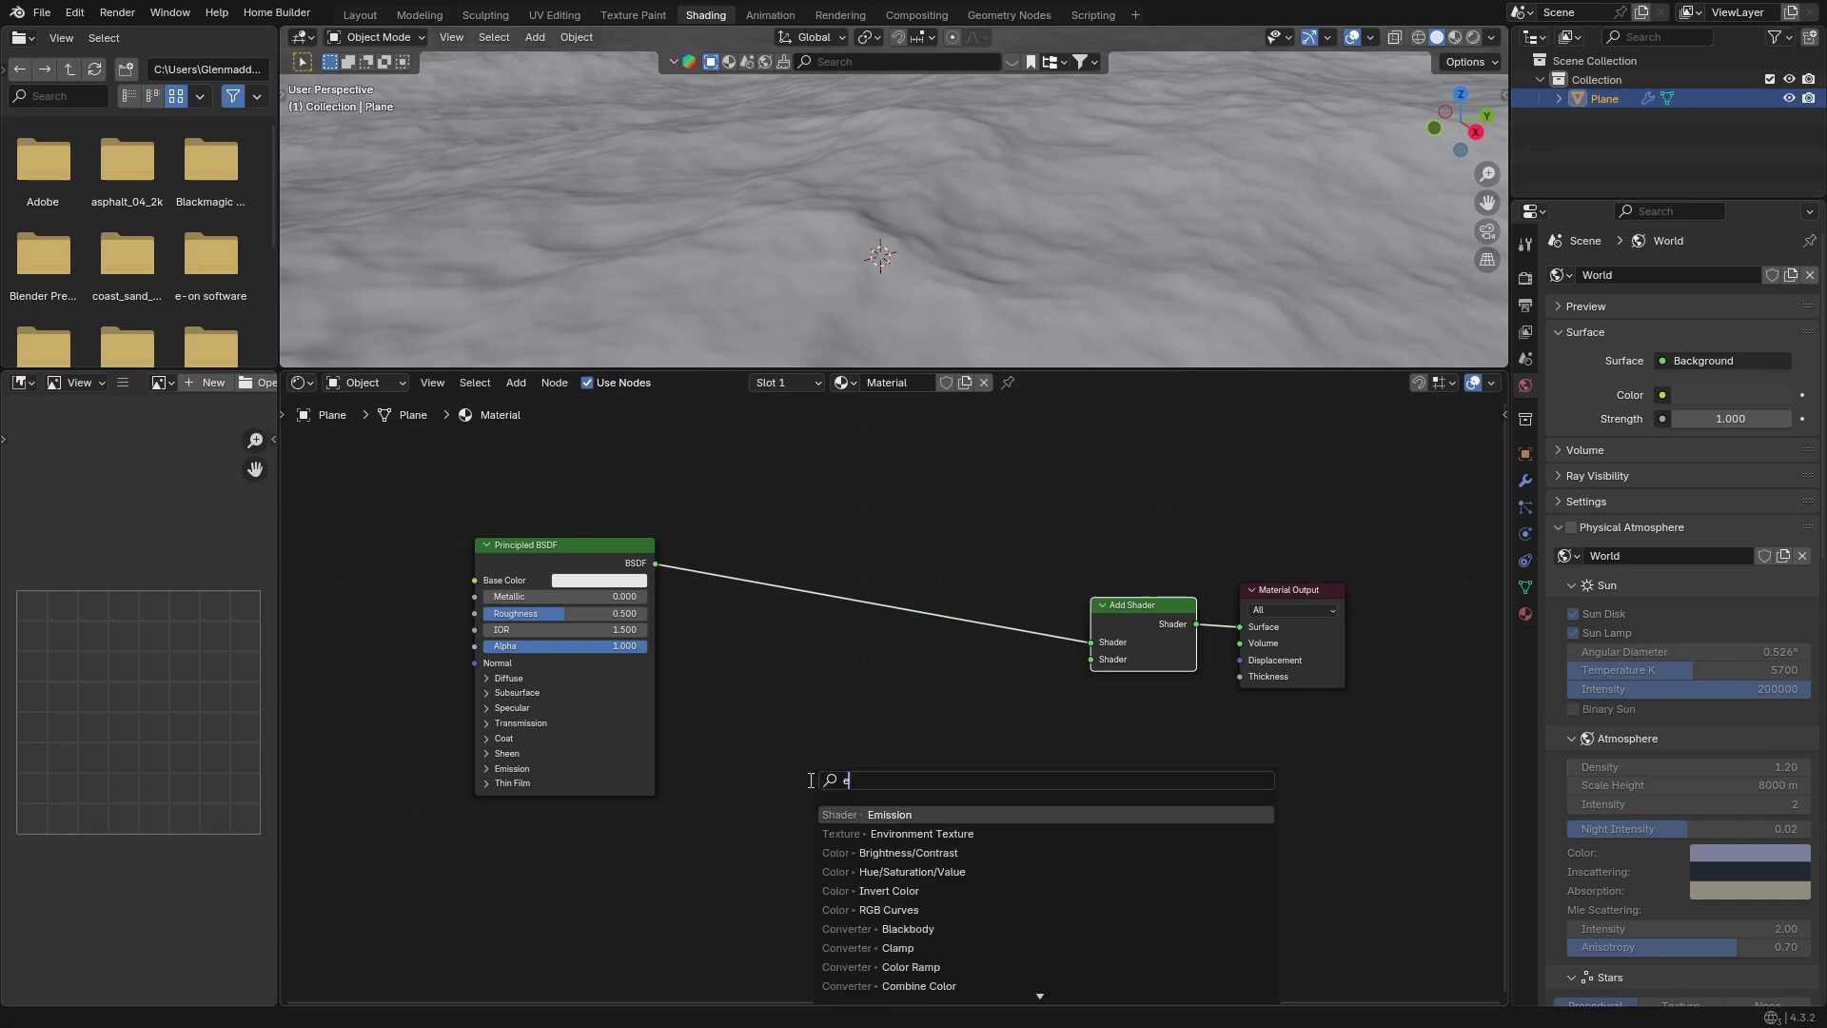
pyautogui.press('Return')
pyautogui.click(917, 727)
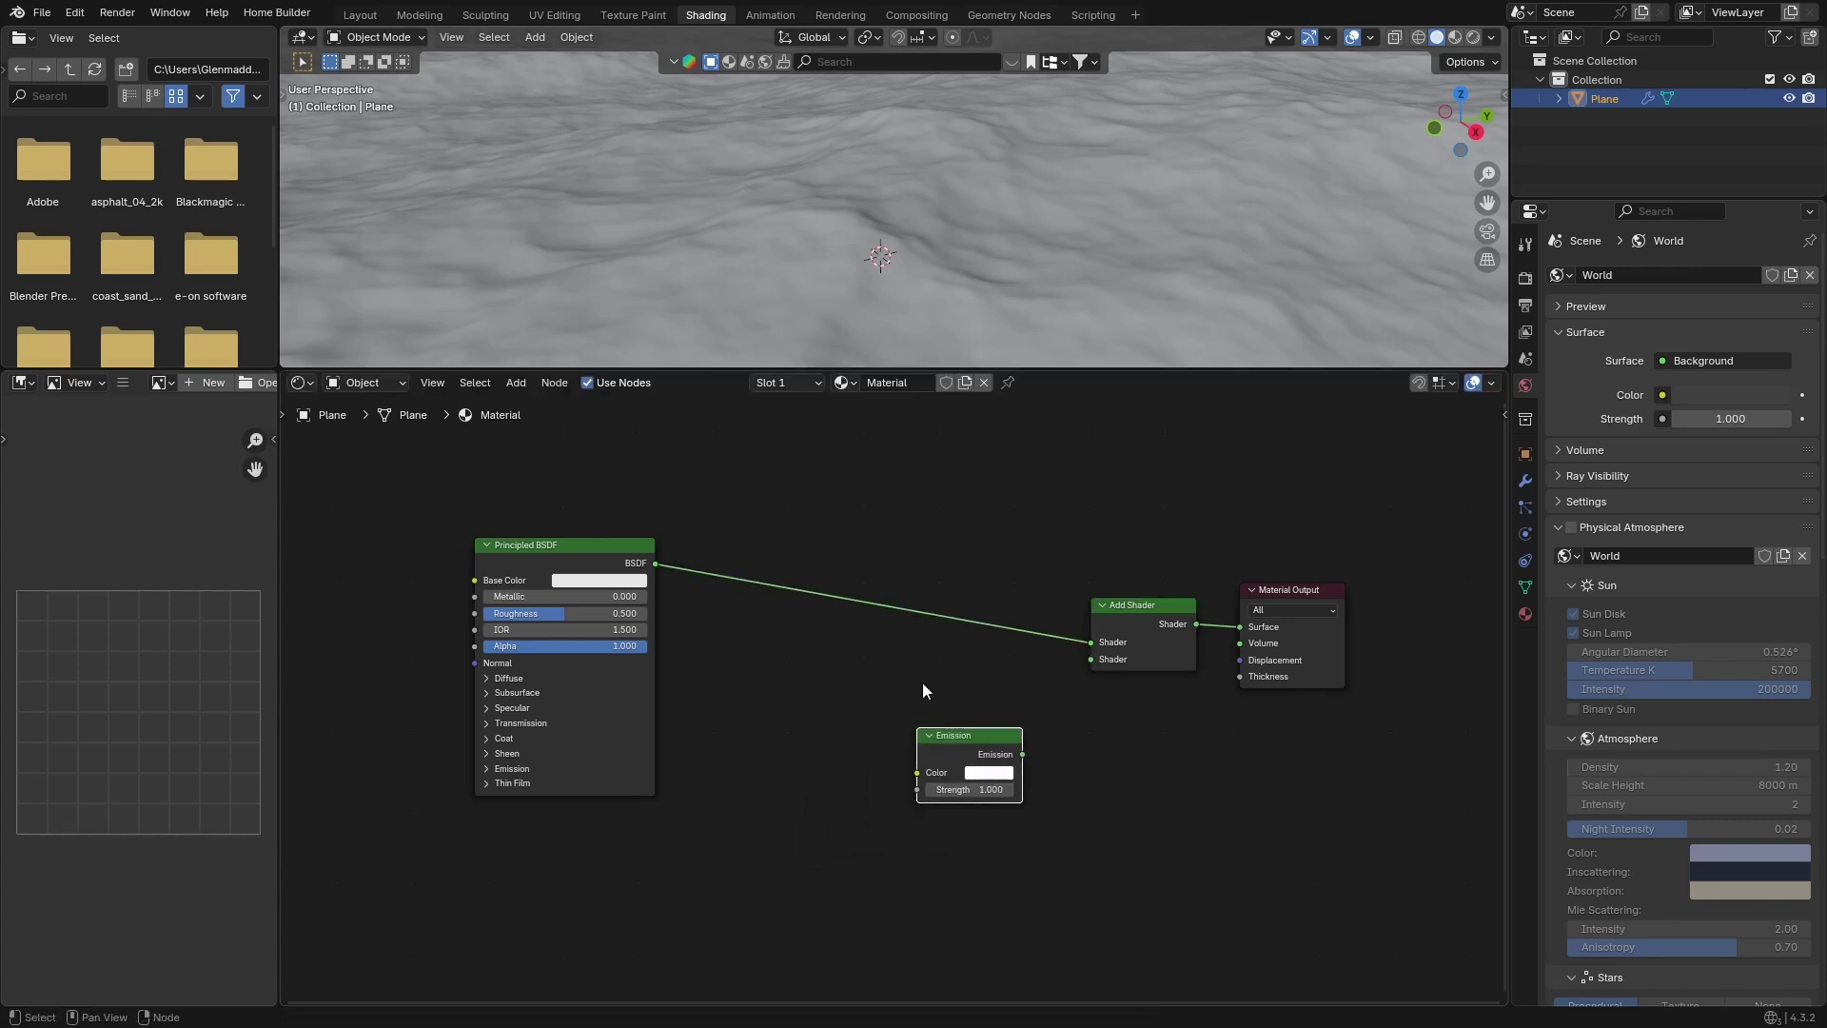
pyautogui.moveTo(1022, 753); pyautogui.dragTo(1090, 659)
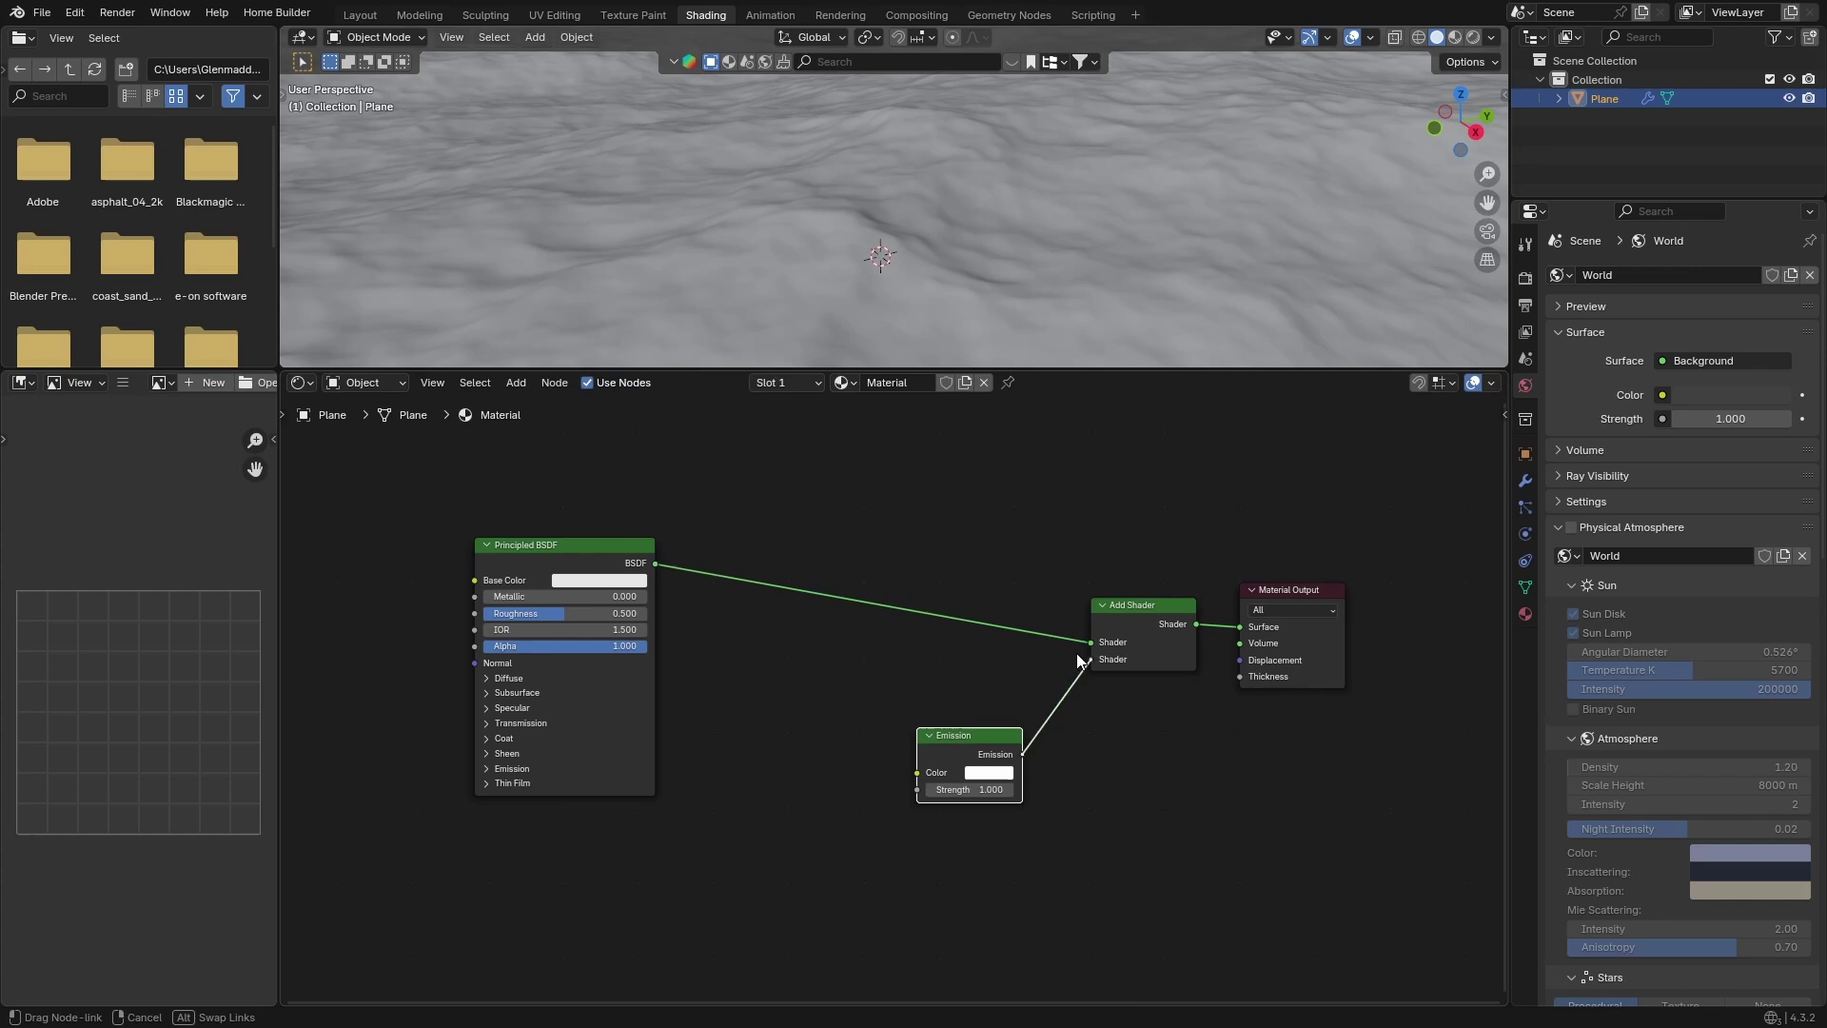
pyautogui.moveTo(949, 762); pyautogui.dragTo(1040, 753)
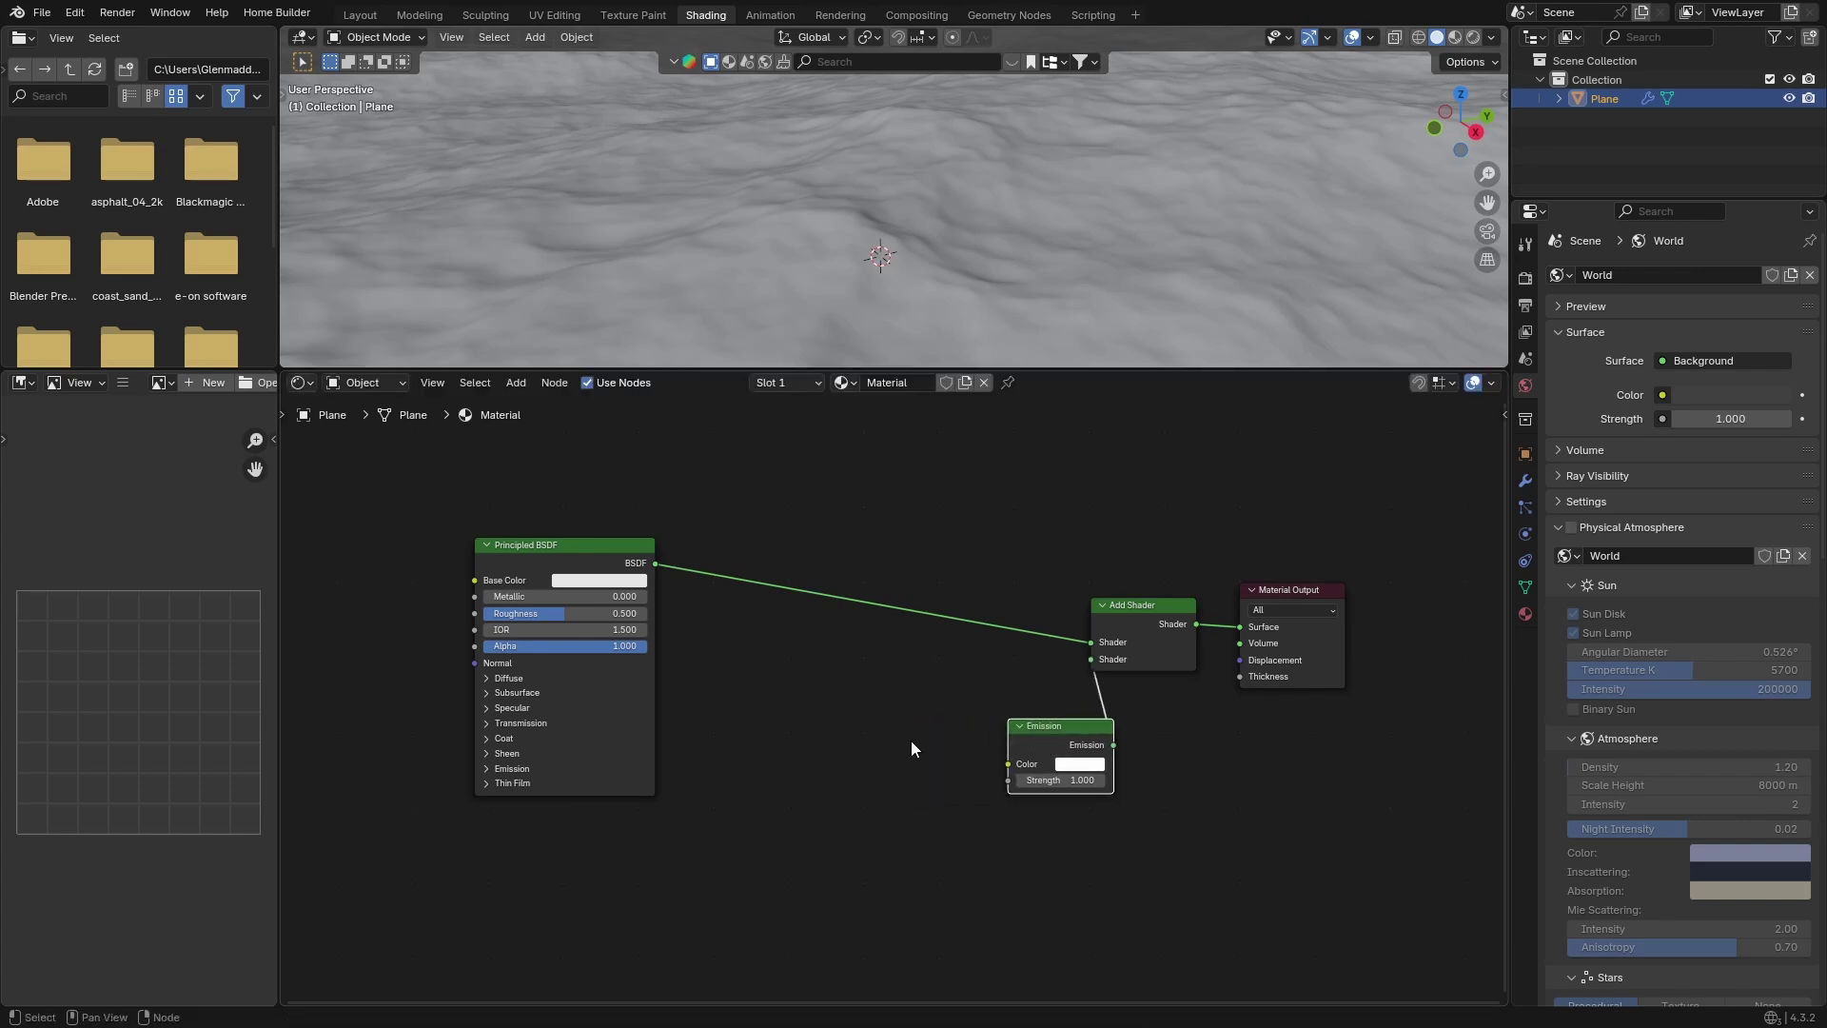
# - Add a Color Ramp below the Emission node and link it to the Emission Color
pyautogui.hotkey('shift', 'a')
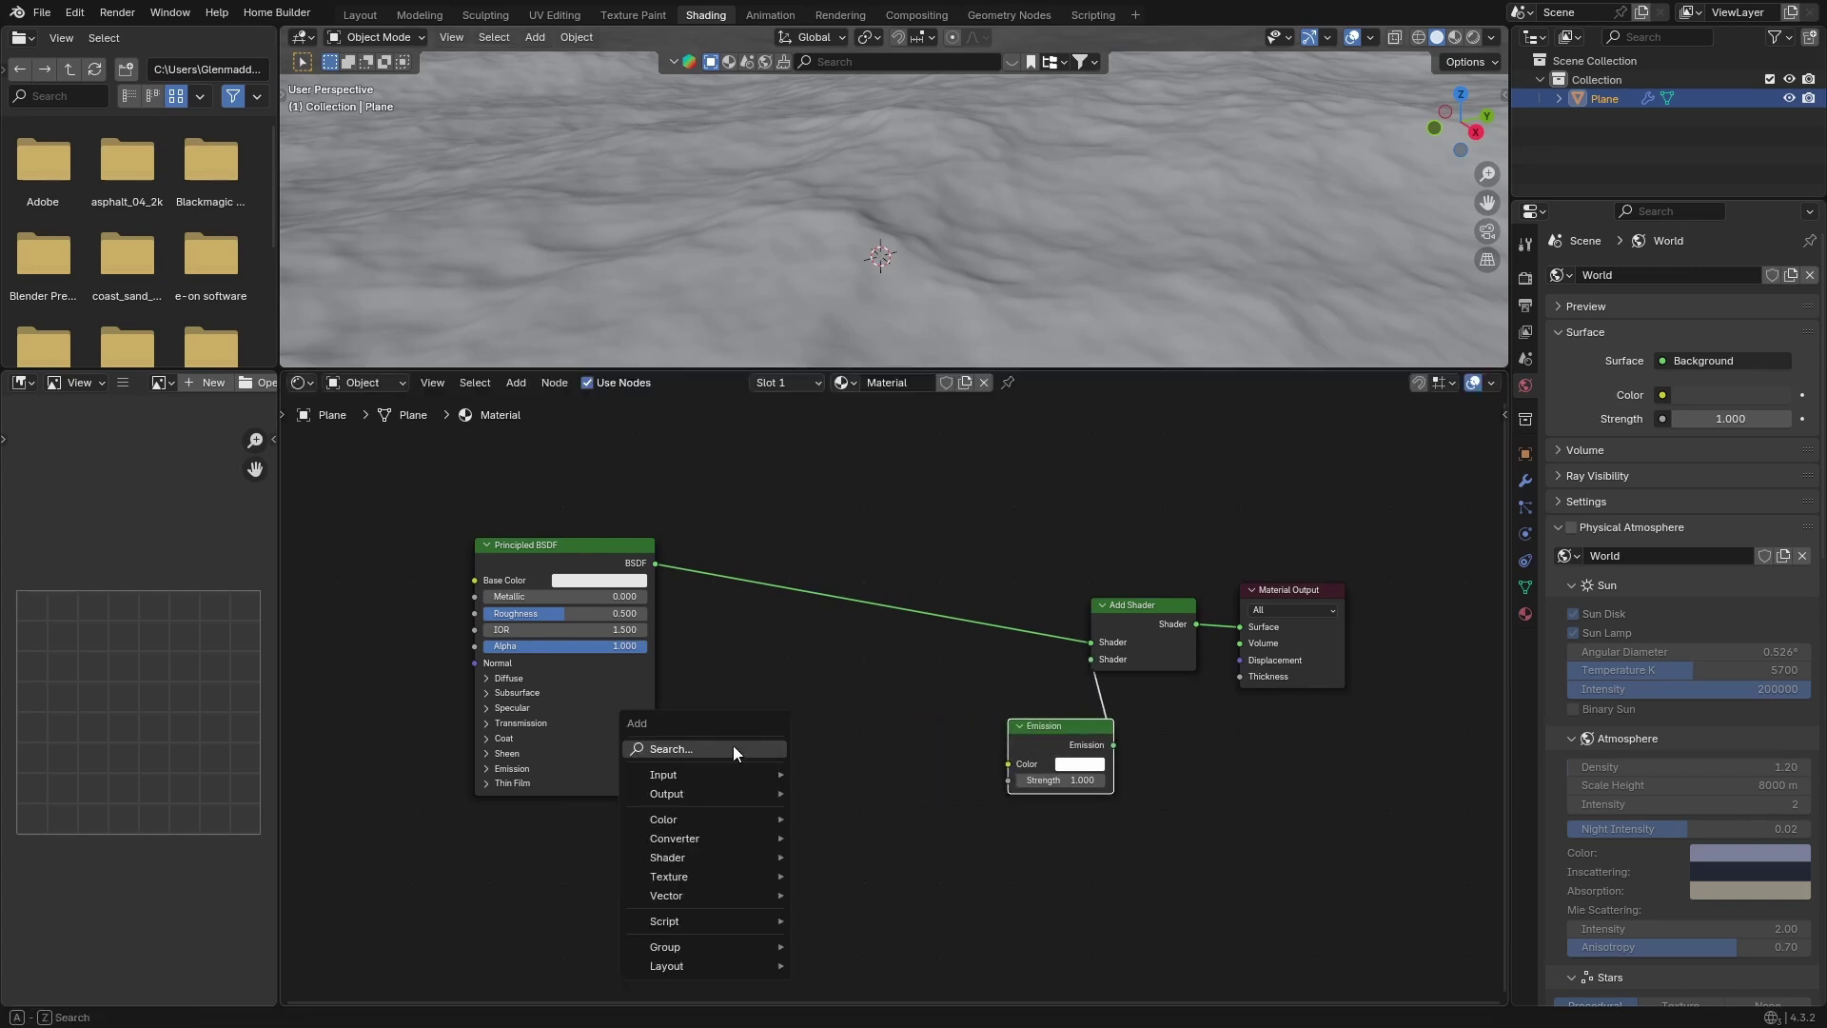
pyautogui.write('col')
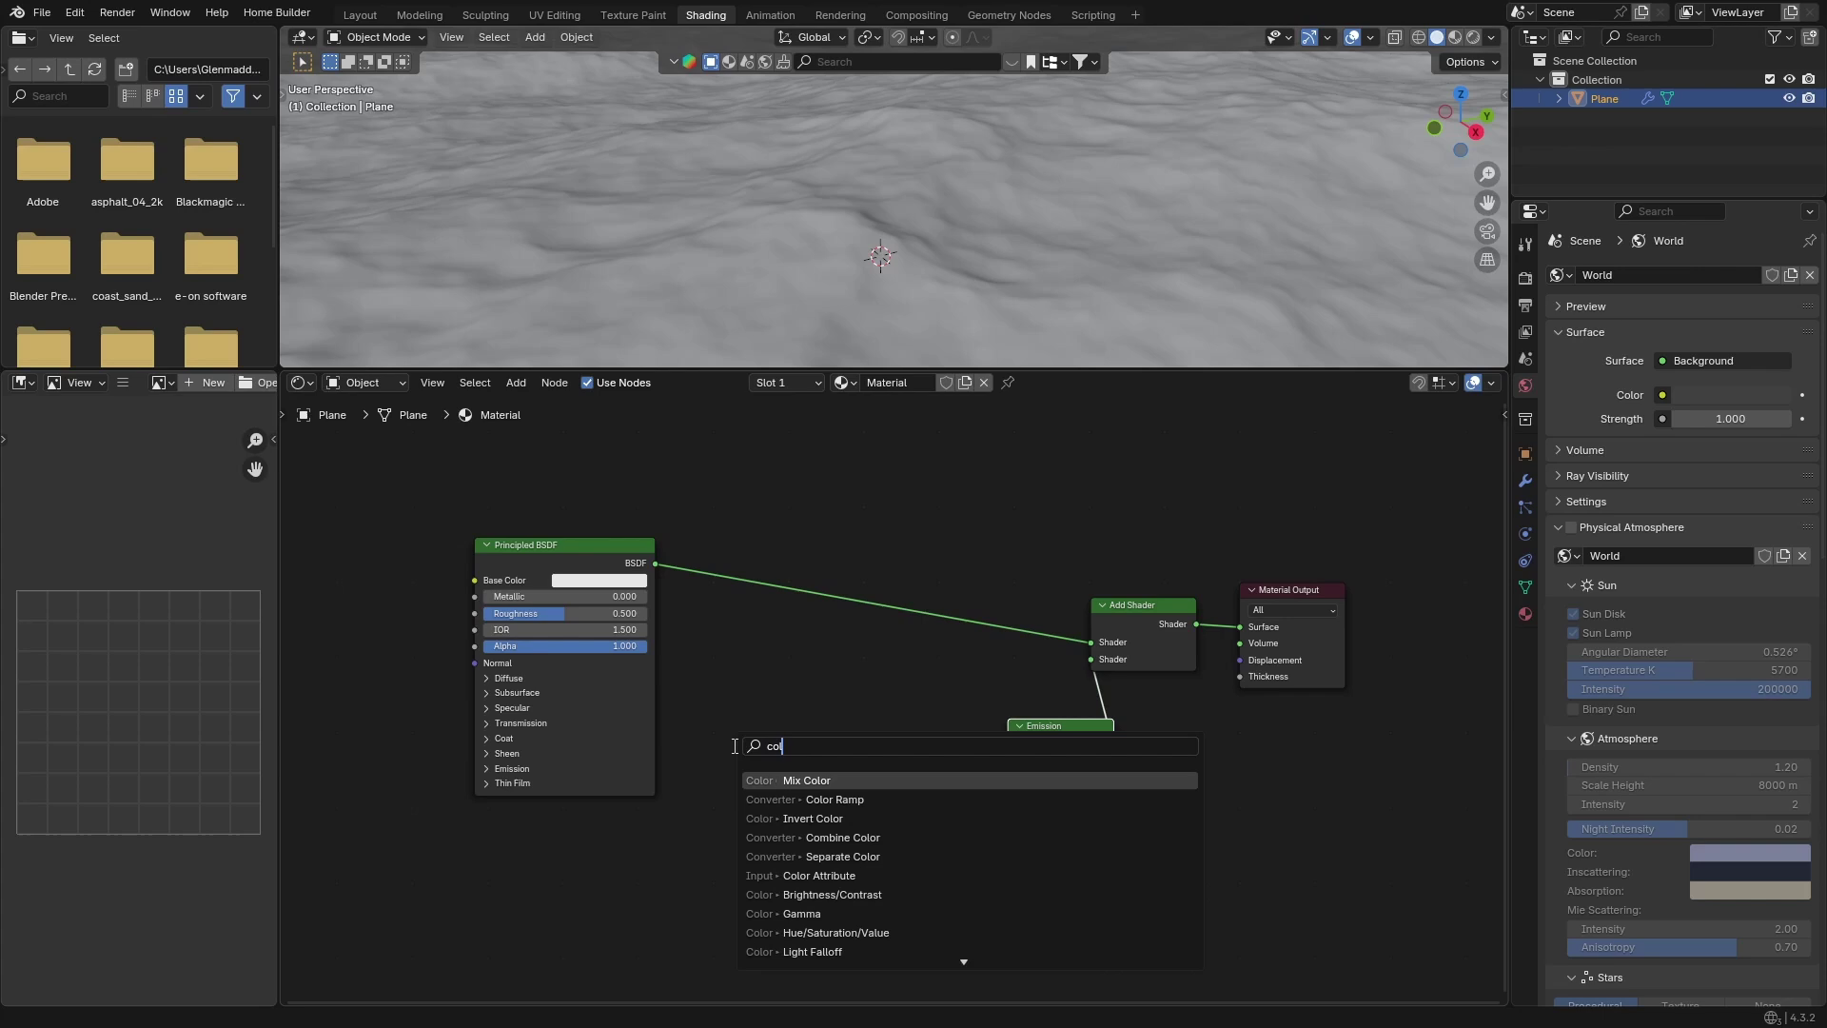
pyautogui.click(825, 800)
pyautogui.click(846, 776)
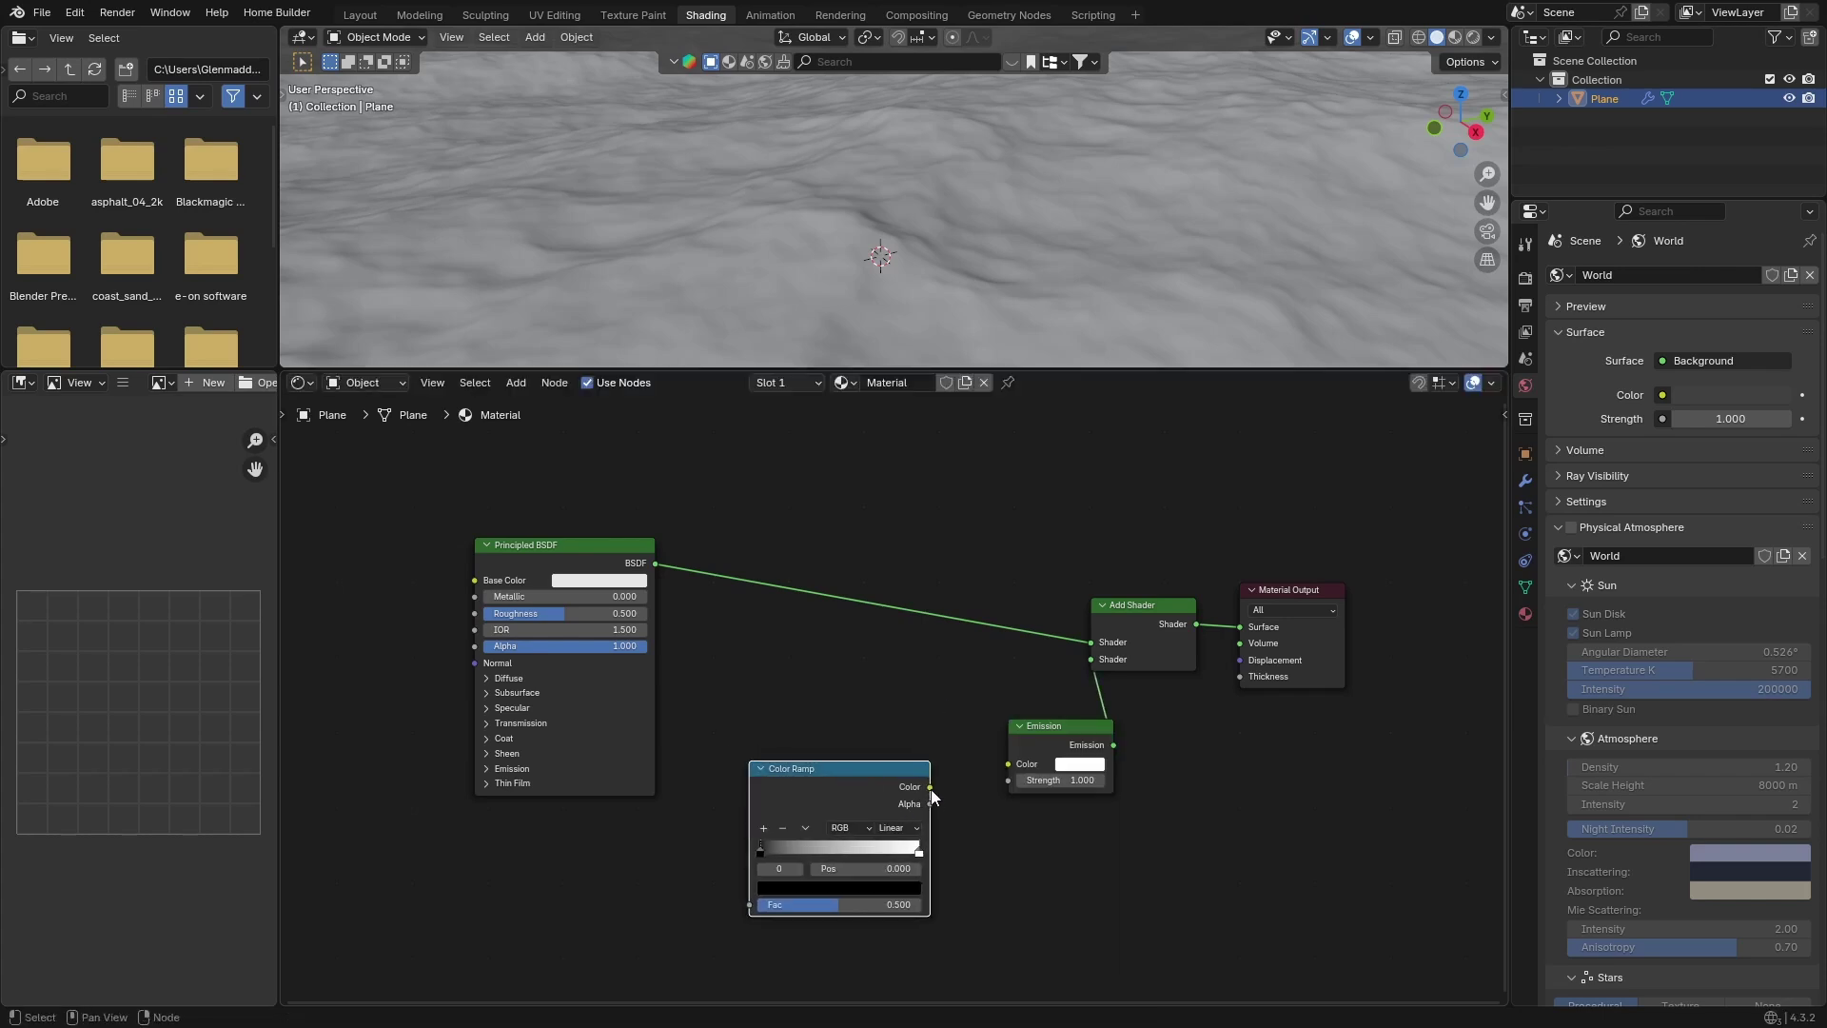
pyautogui.moveTo(931, 786); pyautogui.dragTo(1008, 764)
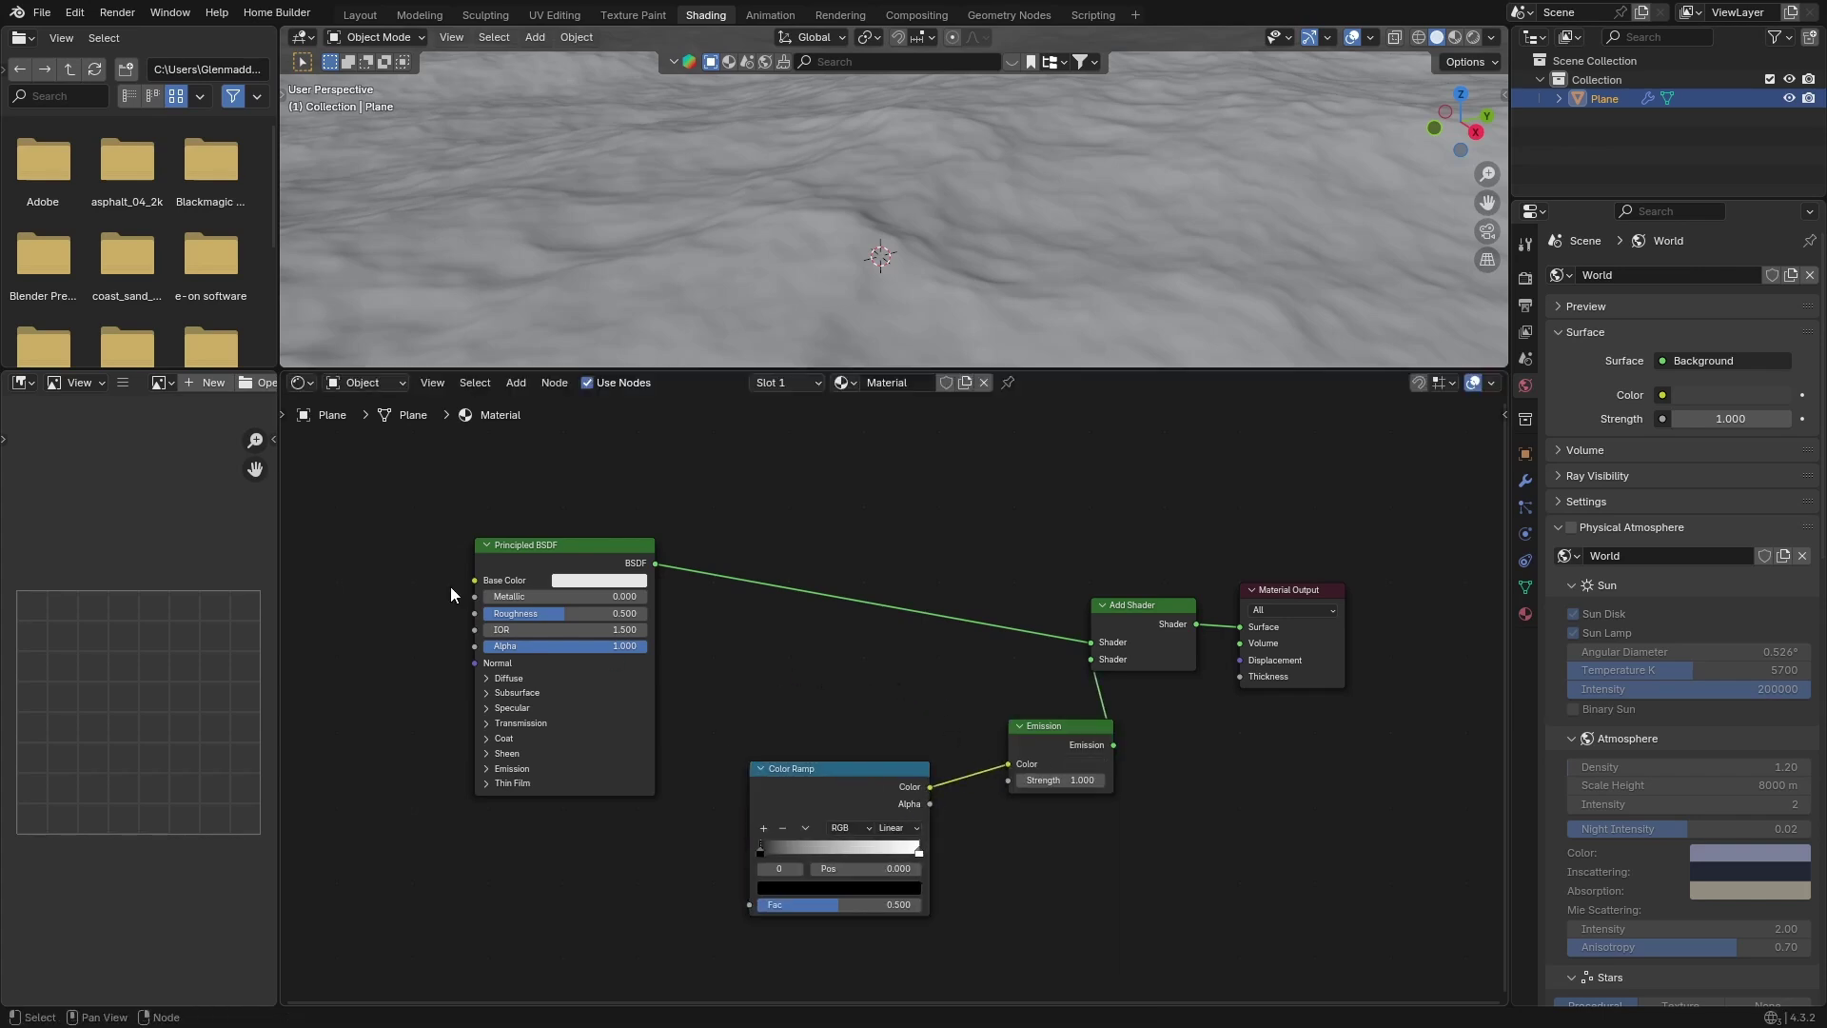
pyautogui.moveTo(506, 583); pyautogui.dragTo(375, 583)
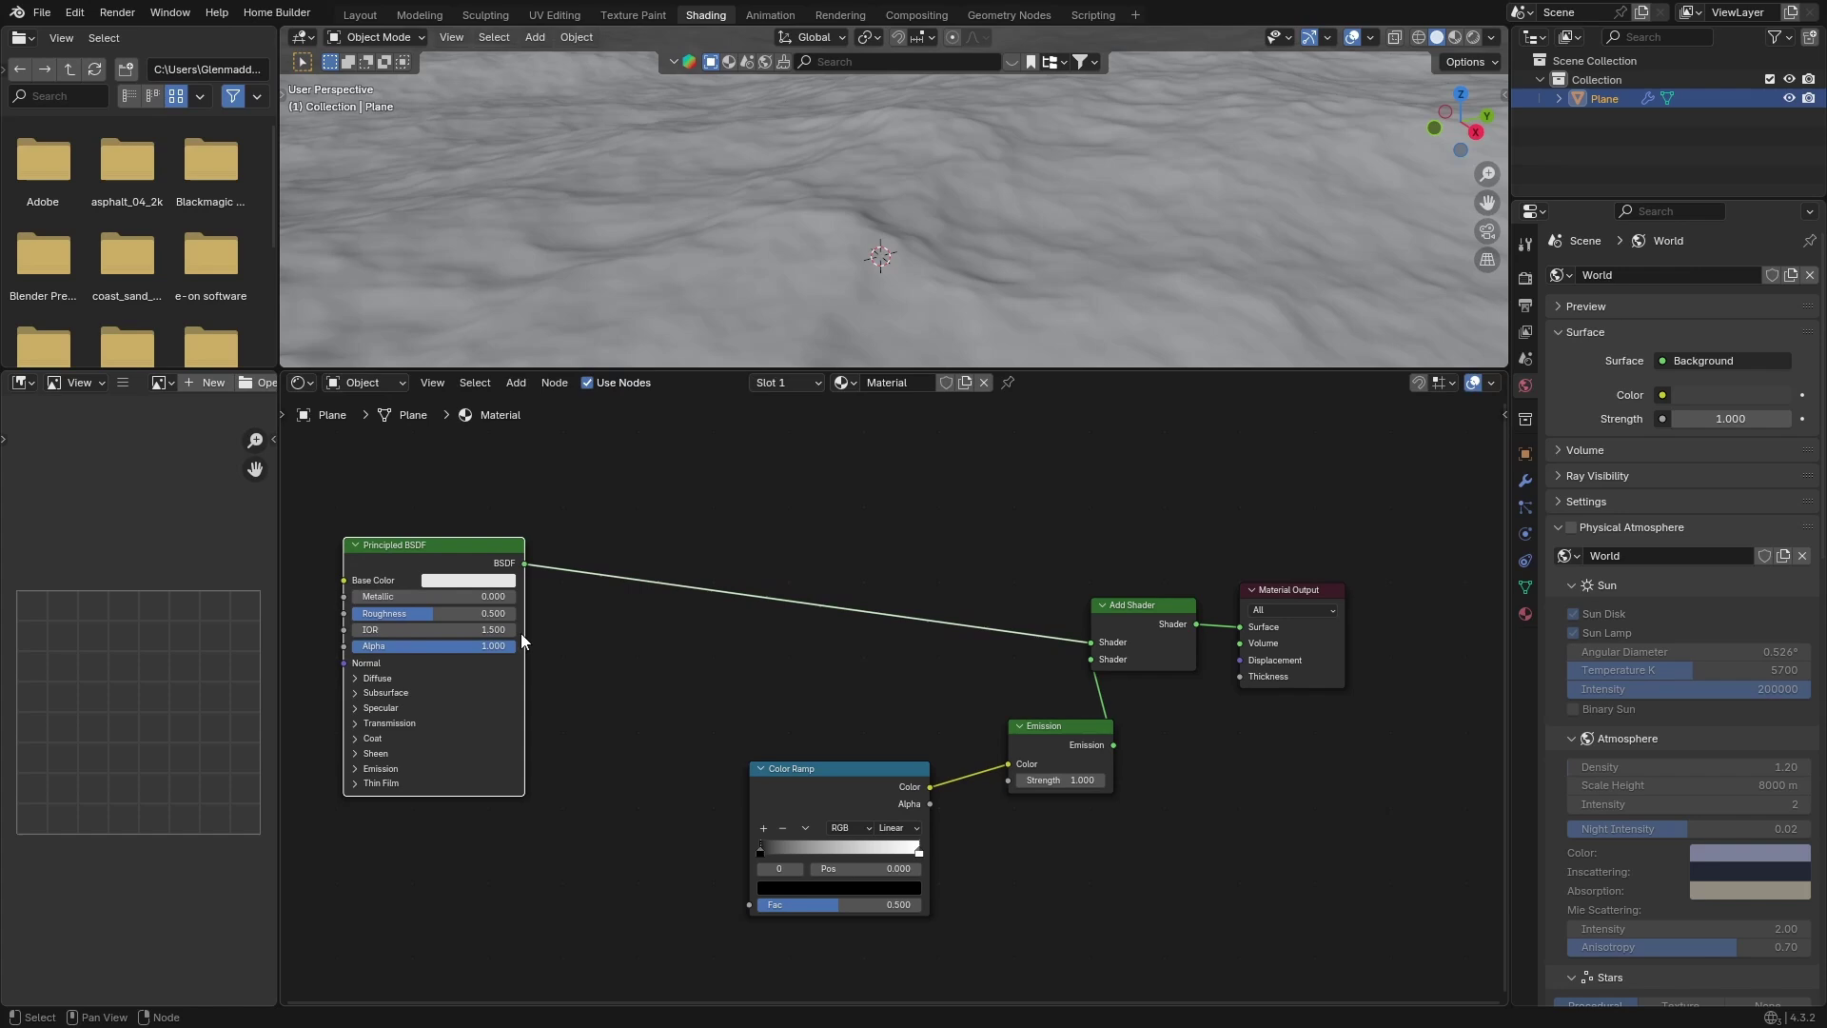
# - Add an Attribute node named 'Ocean' feeding the Color Ramp's Fac input
pyautogui.hotkey('shift', 'a')
pyautogui.write('attribute')
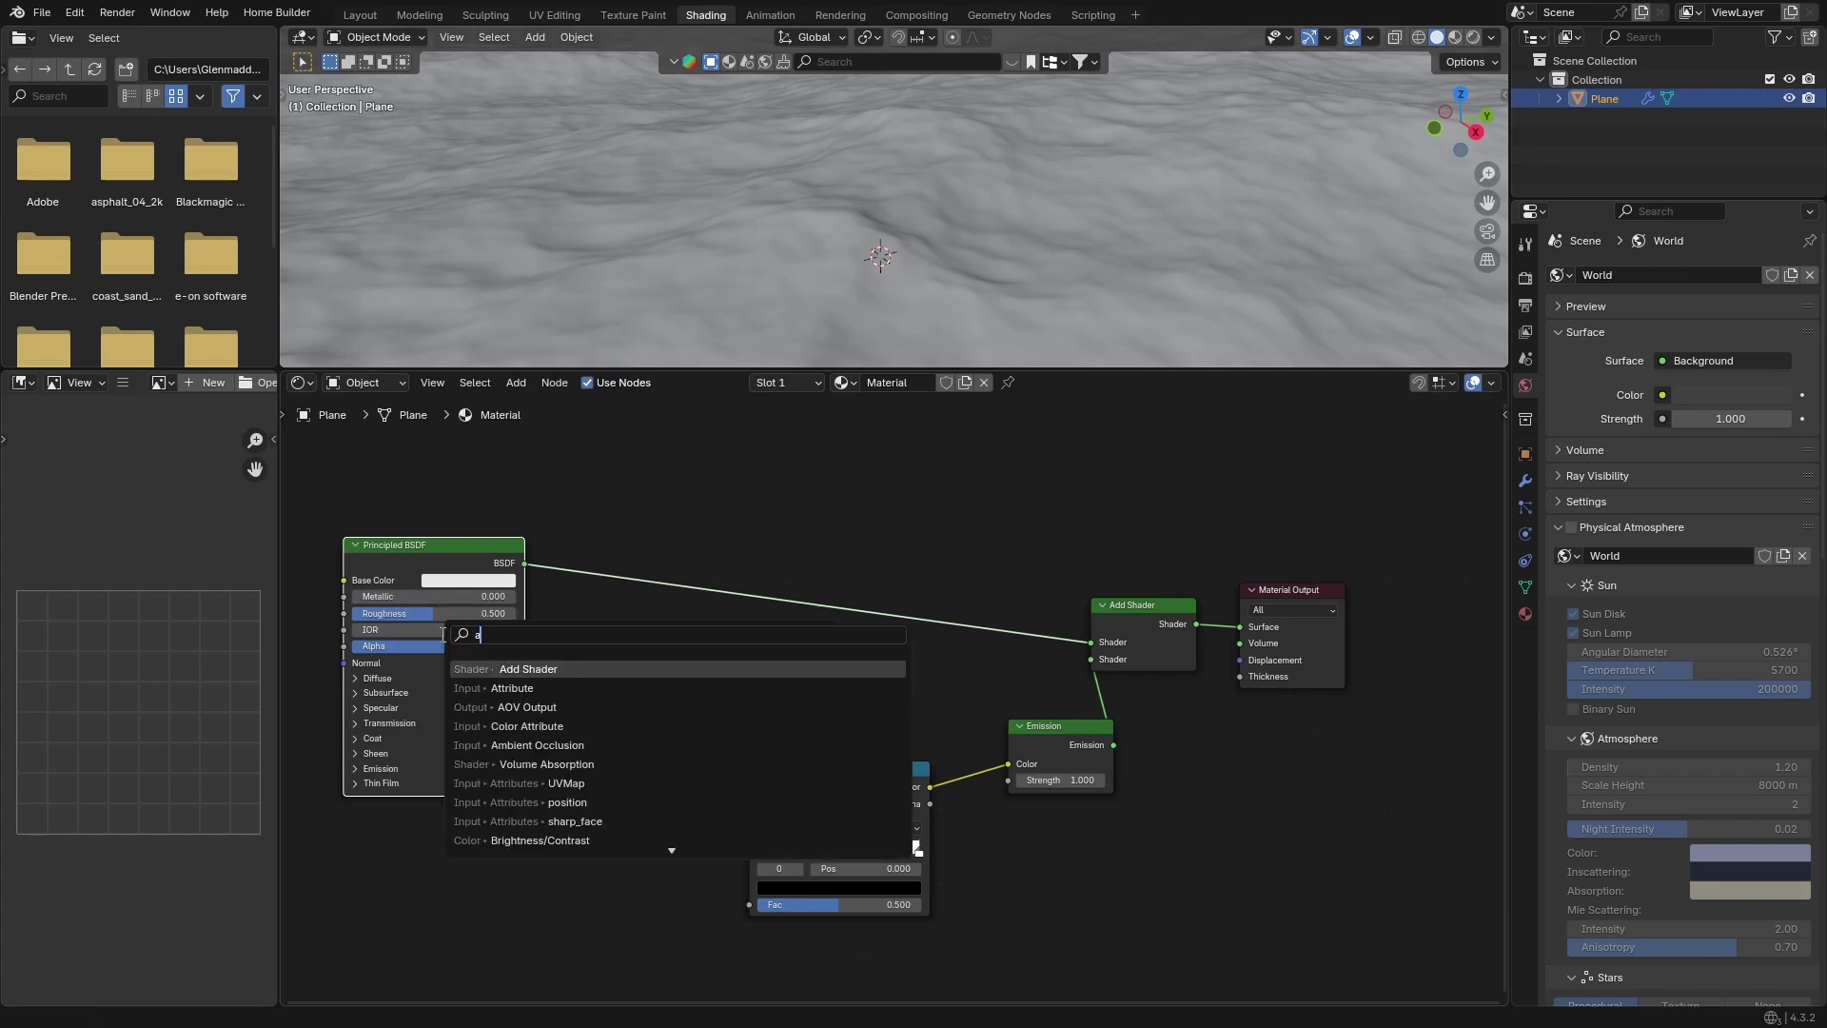
pyautogui.press('Return')
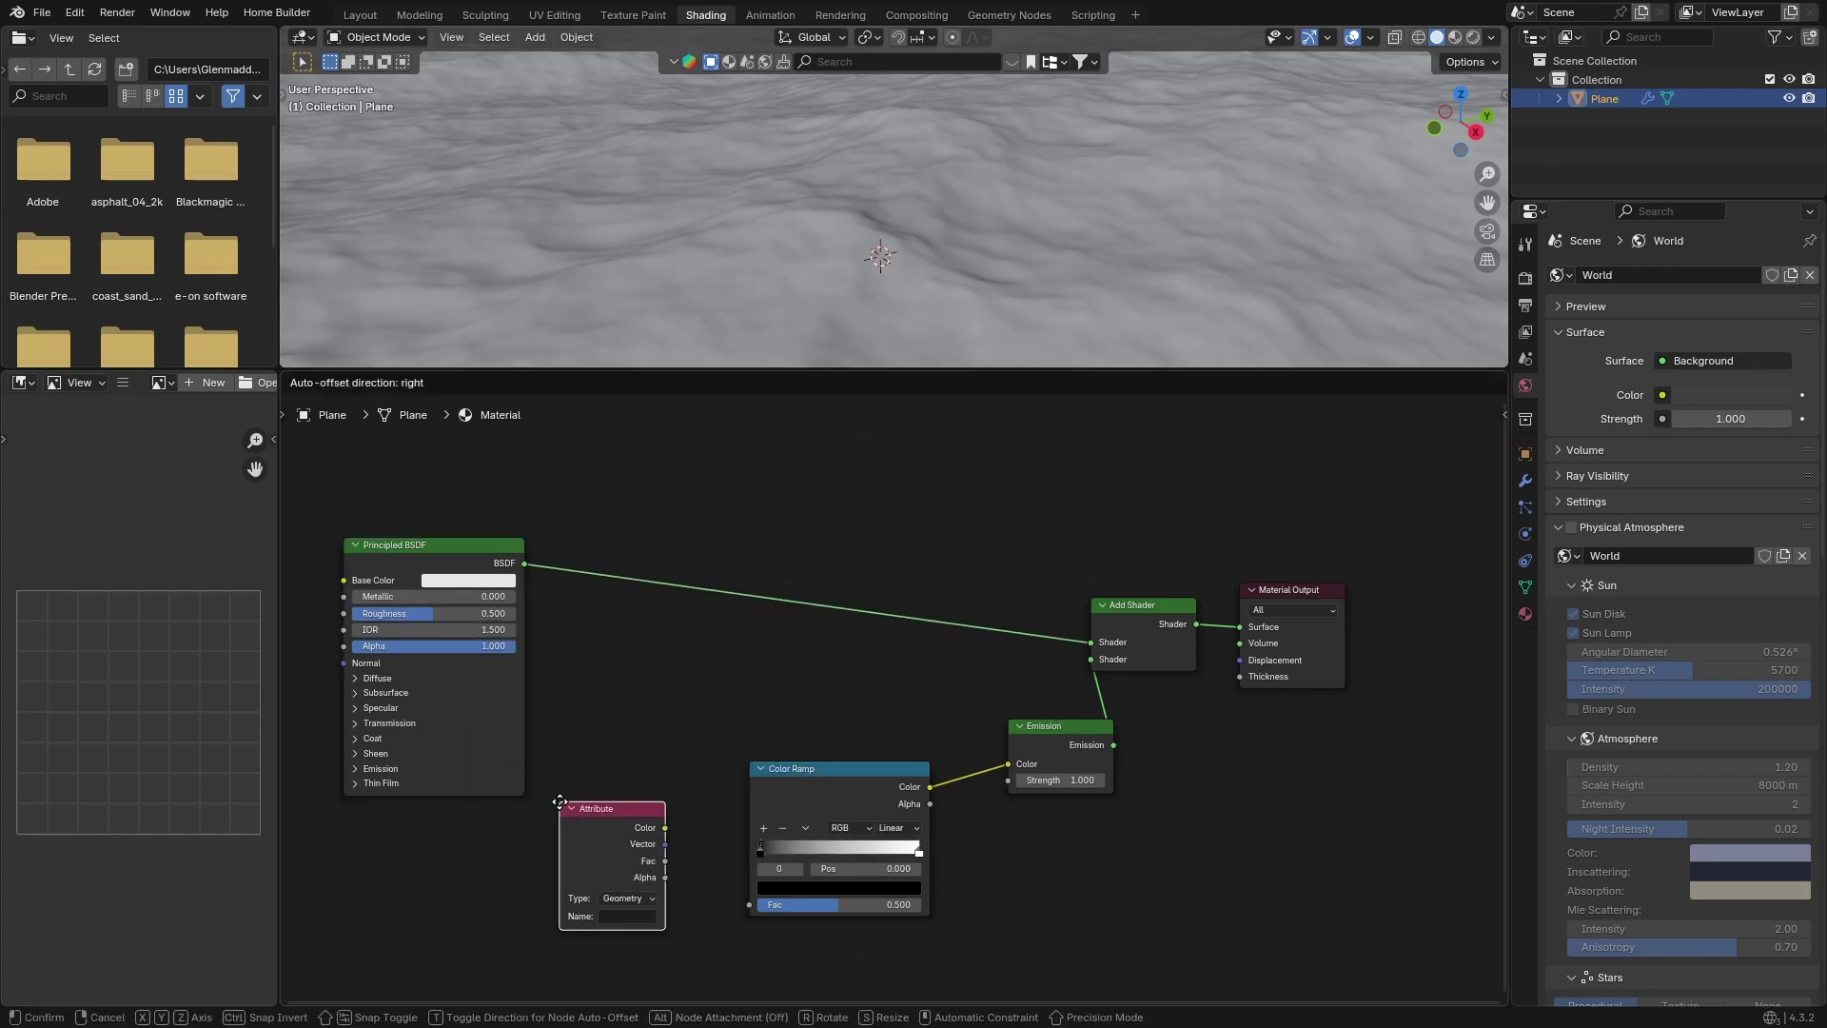
pyautogui.click(538, 828)
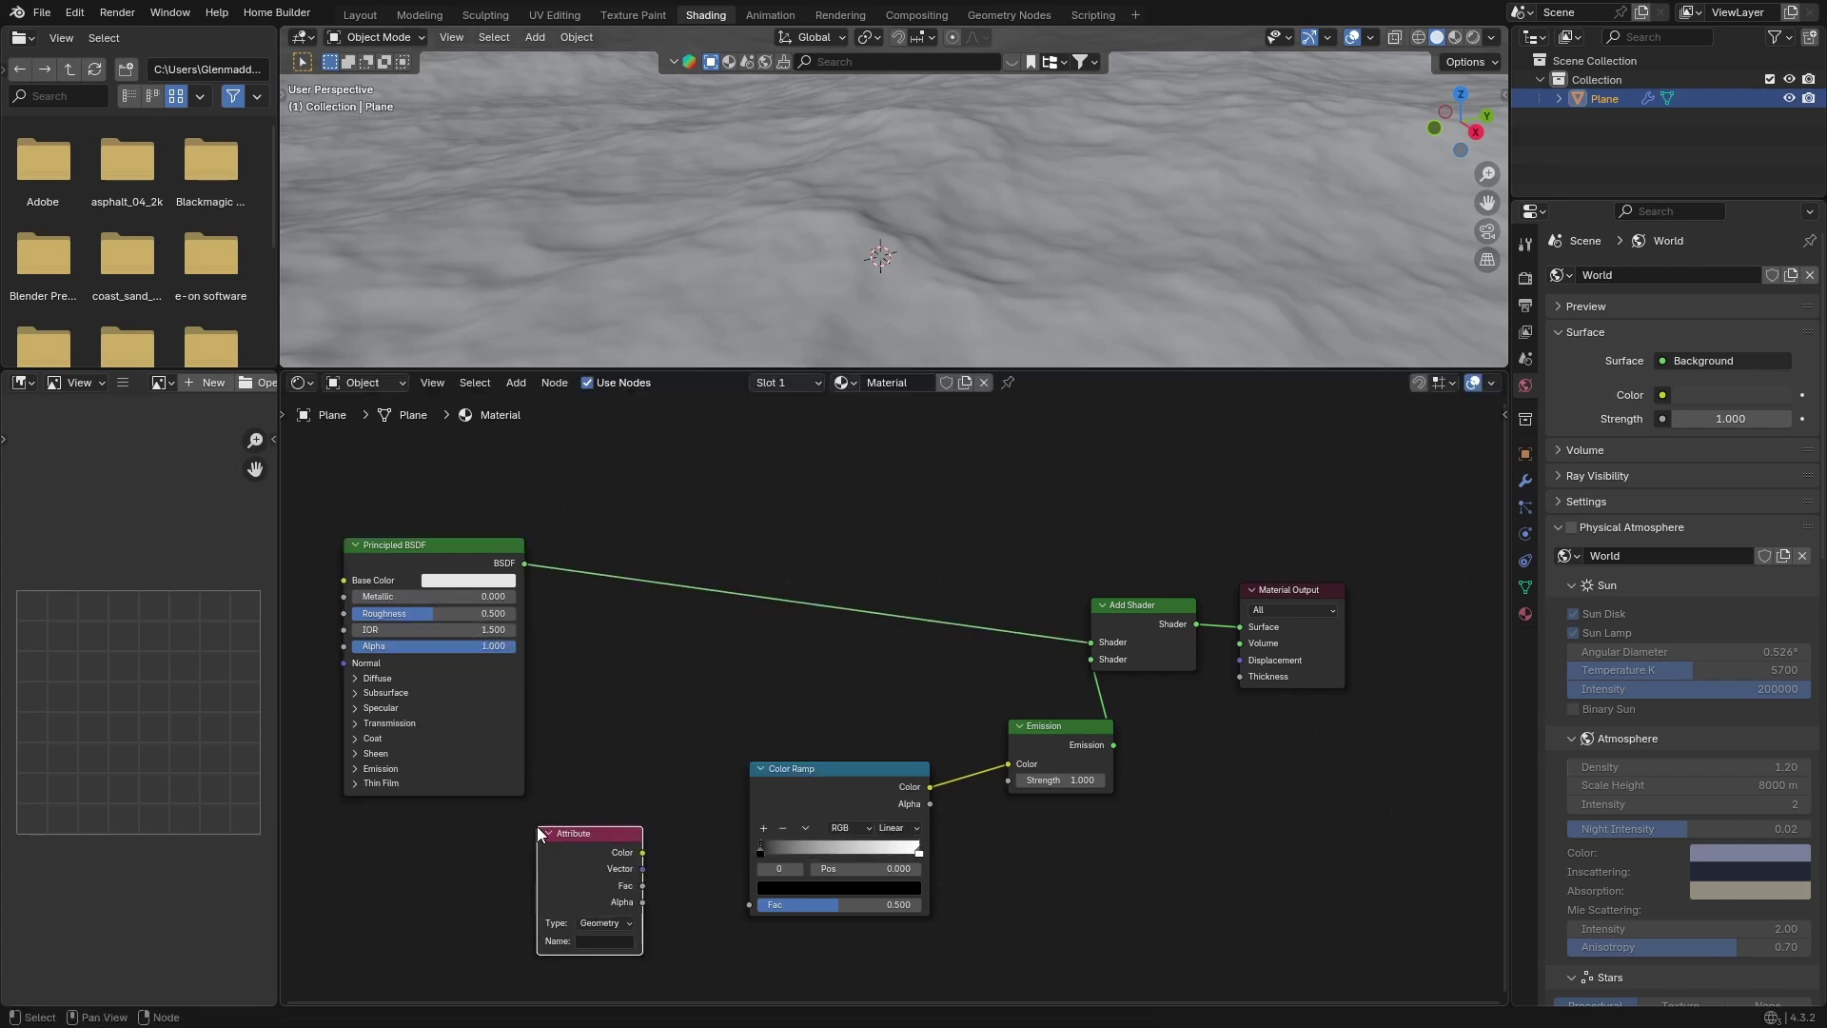
pyautogui.moveTo(642, 852); pyautogui.dragTo(729, 903)
pyautogui.moveTo(568, 865); pyautogui.dragTo(621, 781)
pyautogui.click(642, 857)
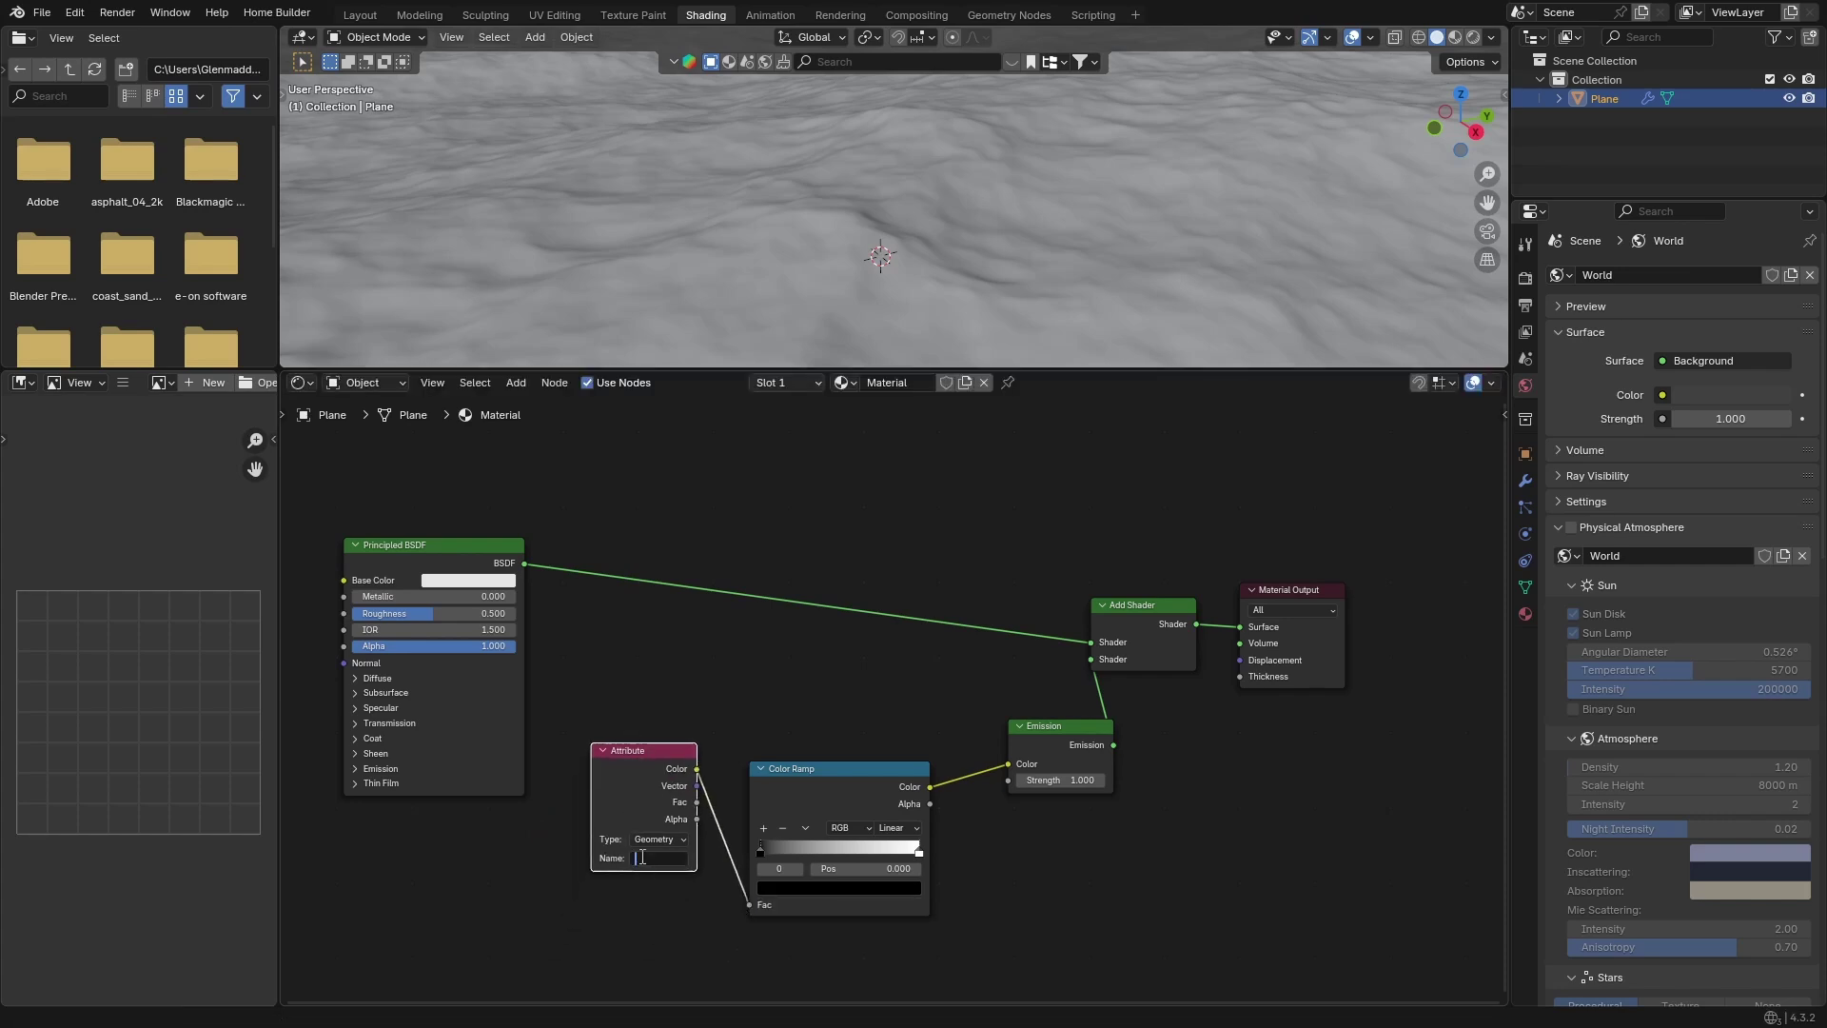
pyautogui.write('Ocean')
pyautogui.press('Return')
pyautogui.click(466, 580)
# - Make the base colour light blue, set Transmission Weight to 1.0, and preview the material
pyautogui.click(493, 380)
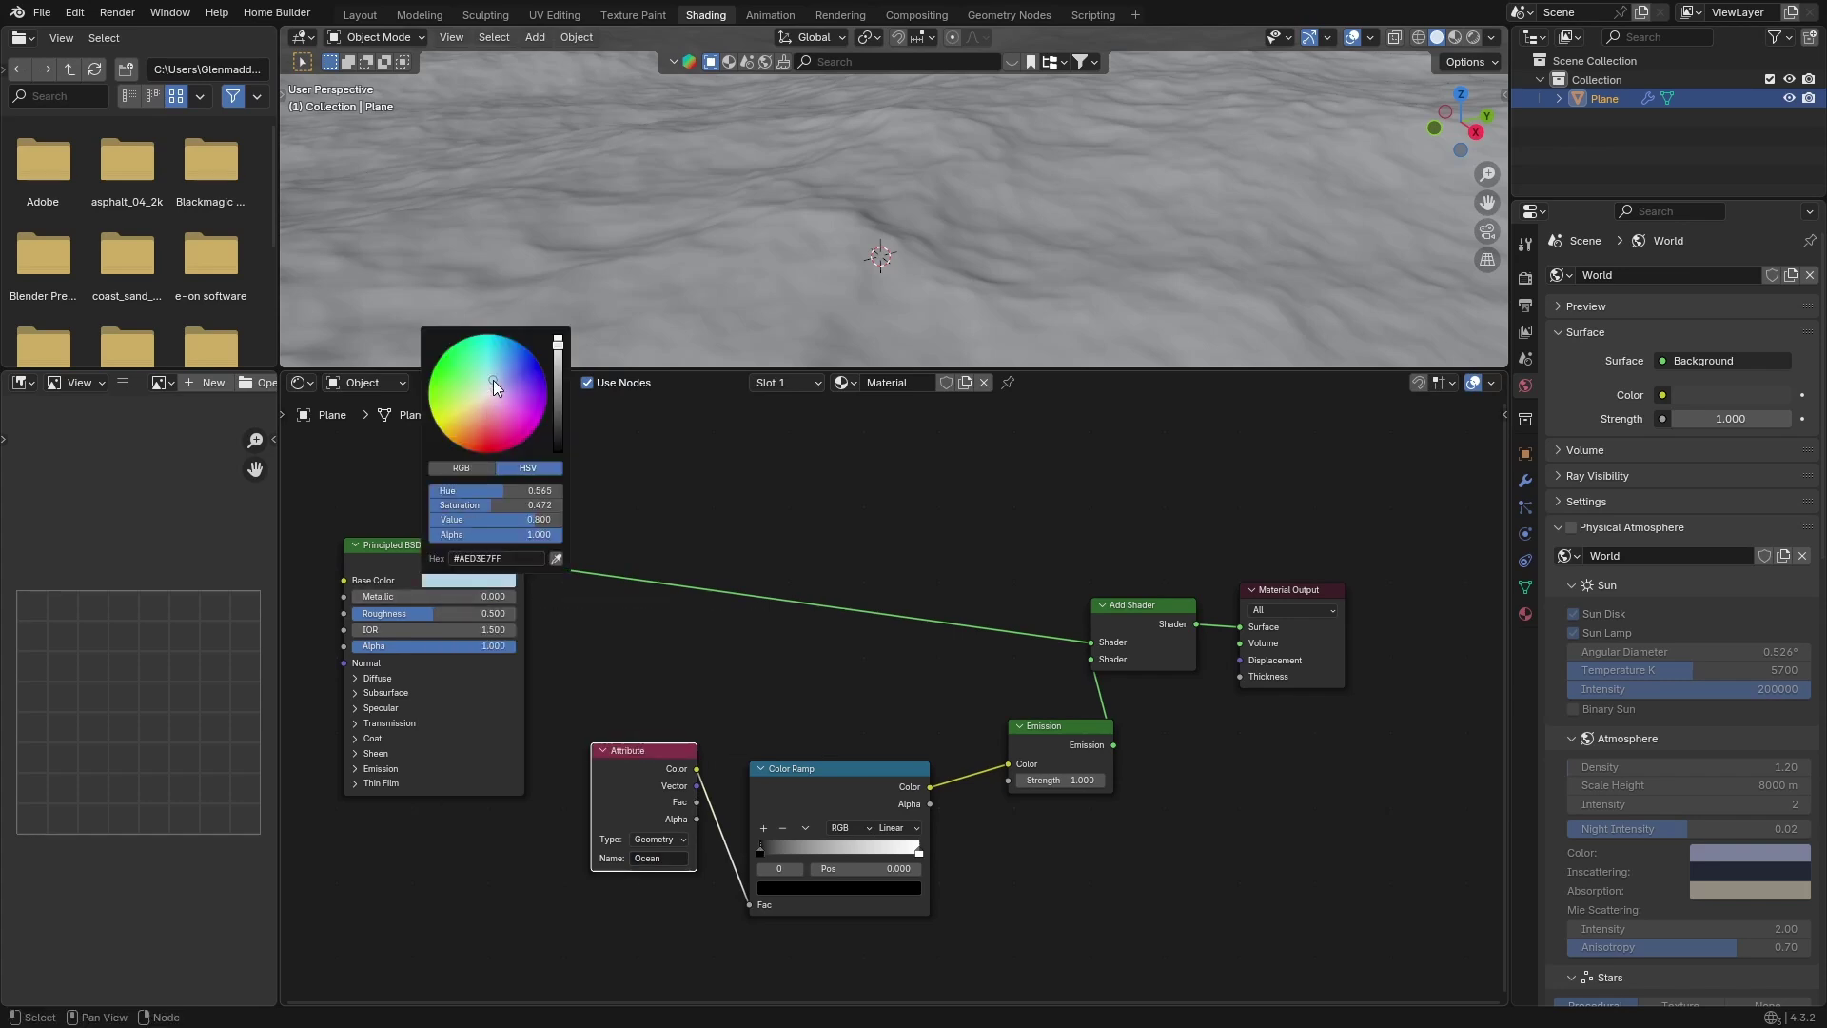
pyautogui.click(360, 723)
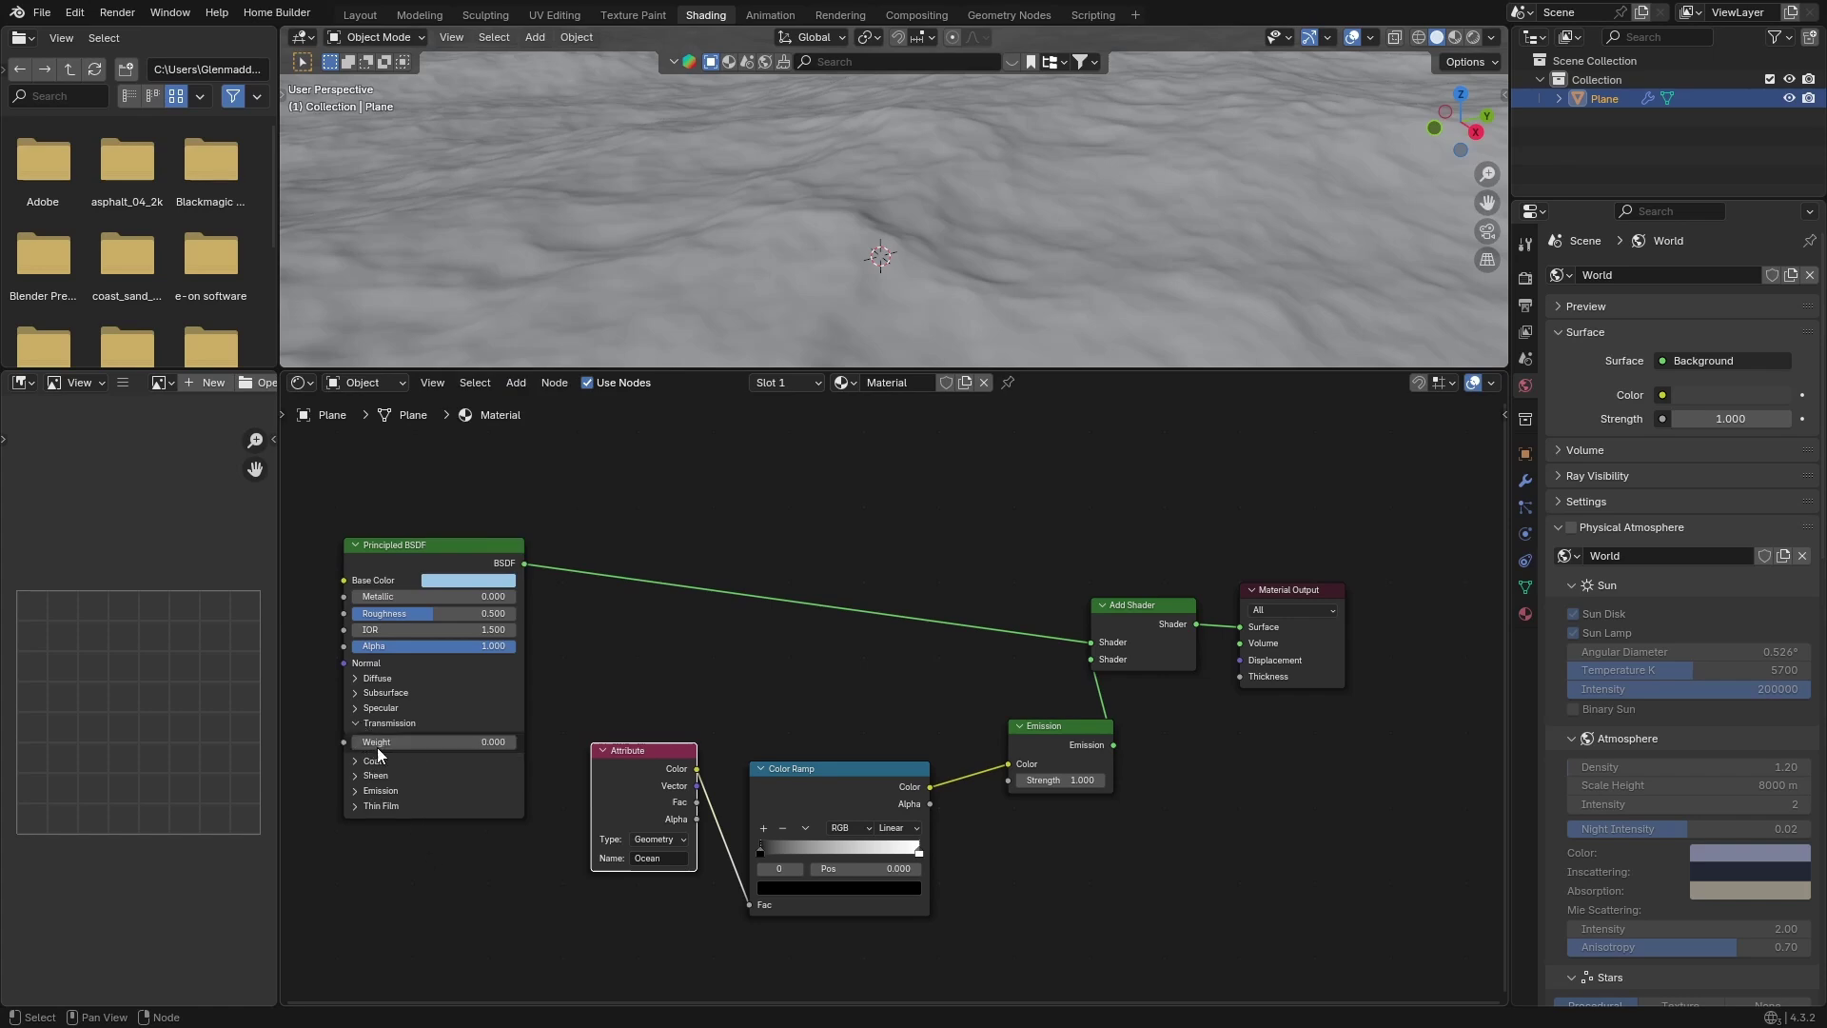
pyautogui.moveTo(377, 747); pyautogui.dragTo(517, 741)
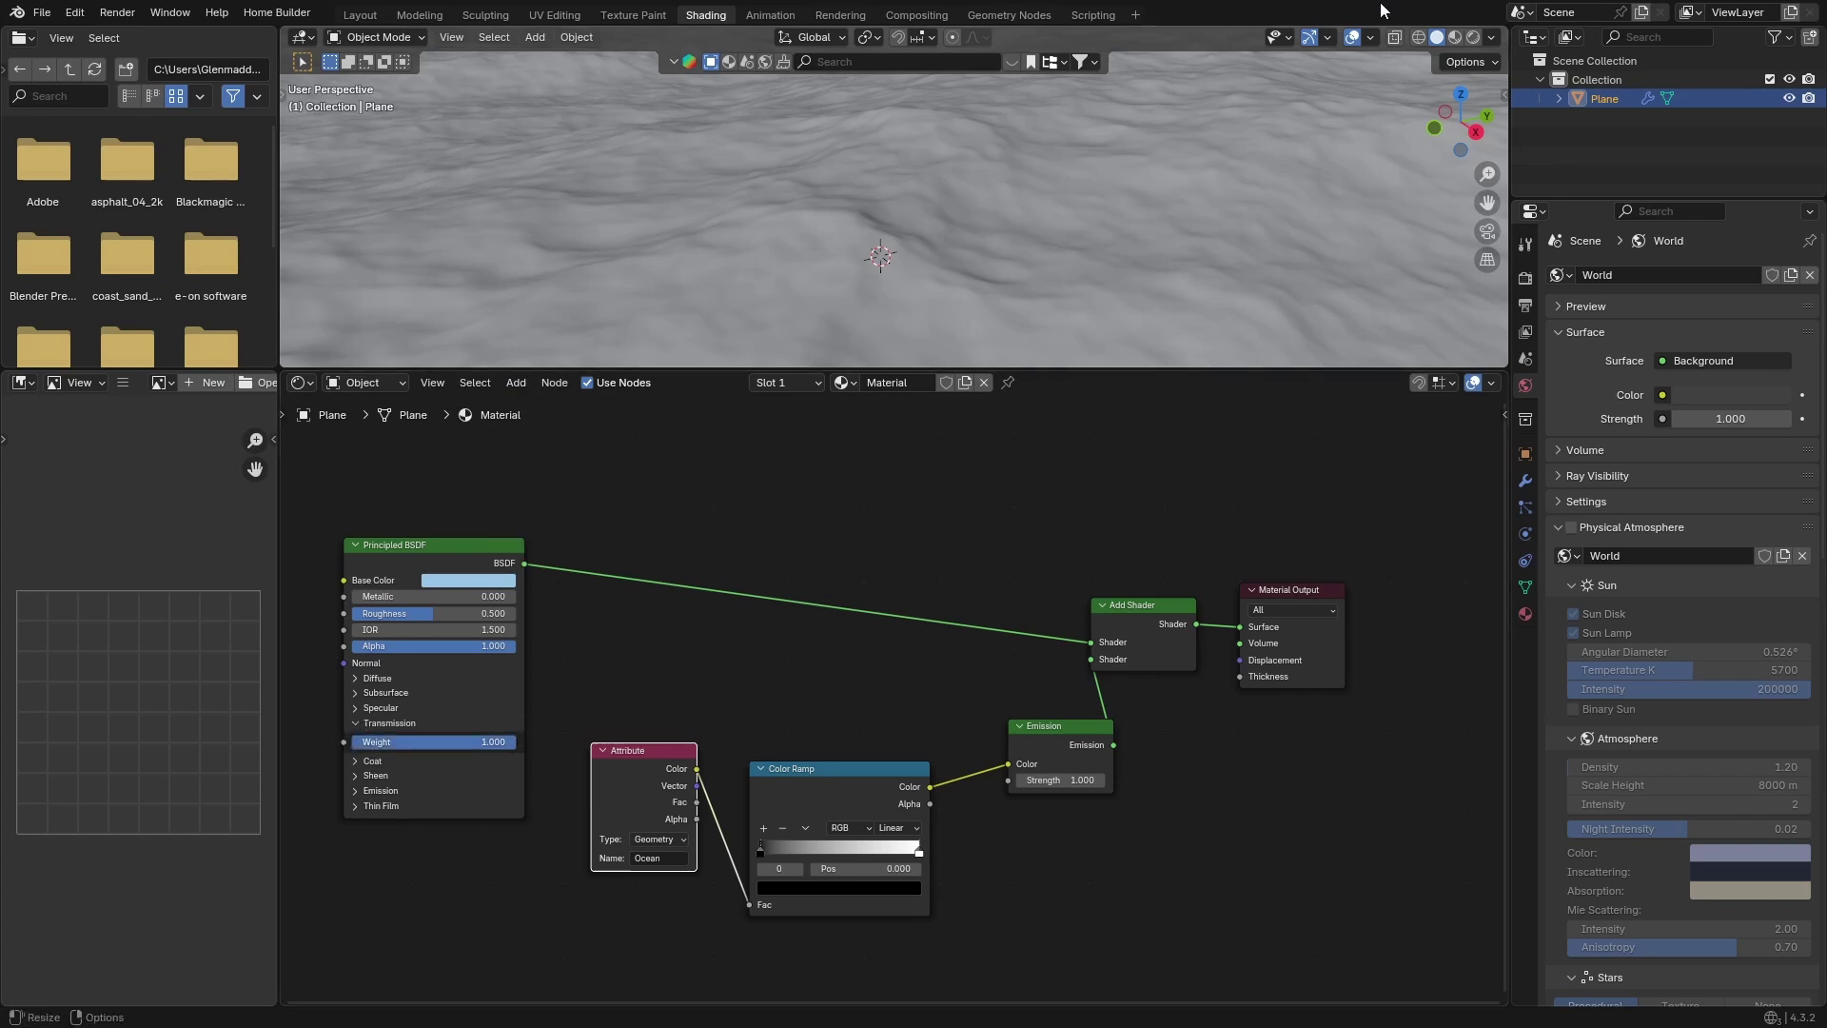
pyautogui.click(1456, 36)
pyautogui.moveTo(963, 284); pyautogui.dragTo(905, 248, button='middle')
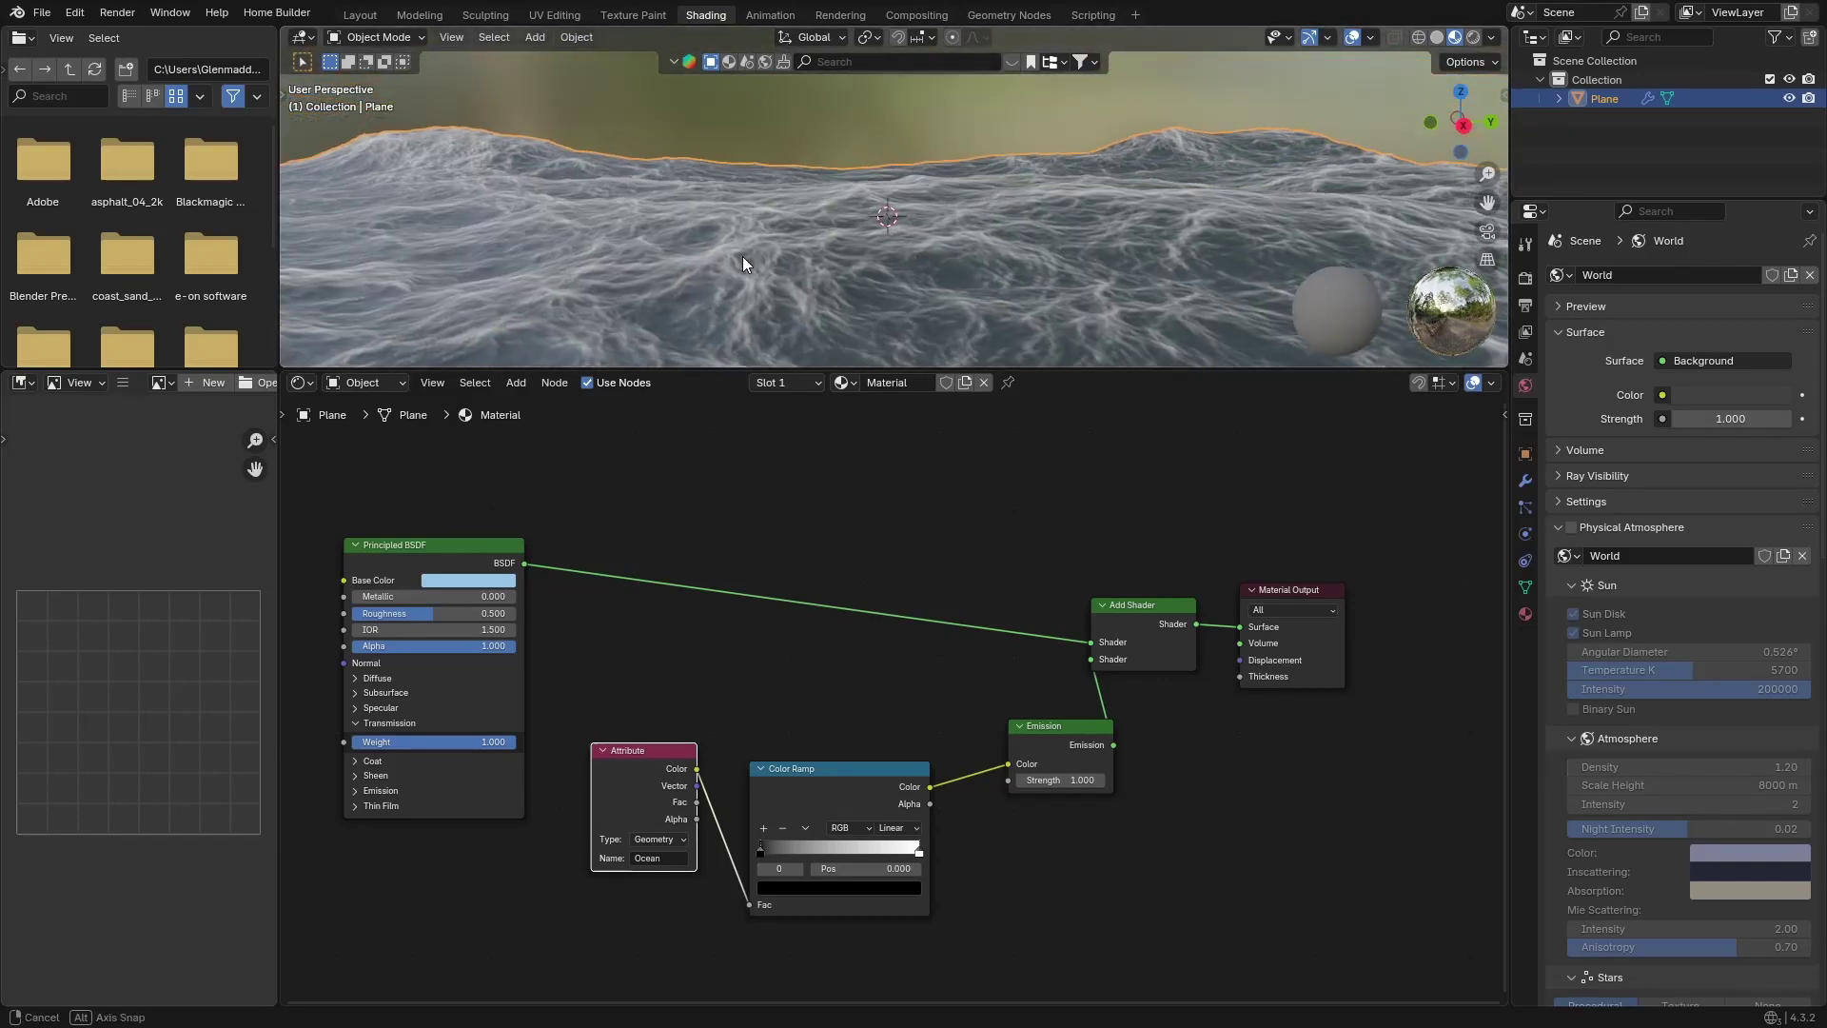
pyautogui.moveTo(743, 255)
pyautogui.mouseDown(button='middle')
pyautogui.moveTo(847, 237)
pyautogui.moveTo(796, 259)
pyautogui.moveTo(818, 123)
pyautogui.moveTo(845, 232)
pyautogui.moveTo(814, 337)
pyautogui.mouseUp(button='middle')
# - In Layout, light the scene with a forest HDRI from the Asset Browser
pyautogui.click(358, 17)
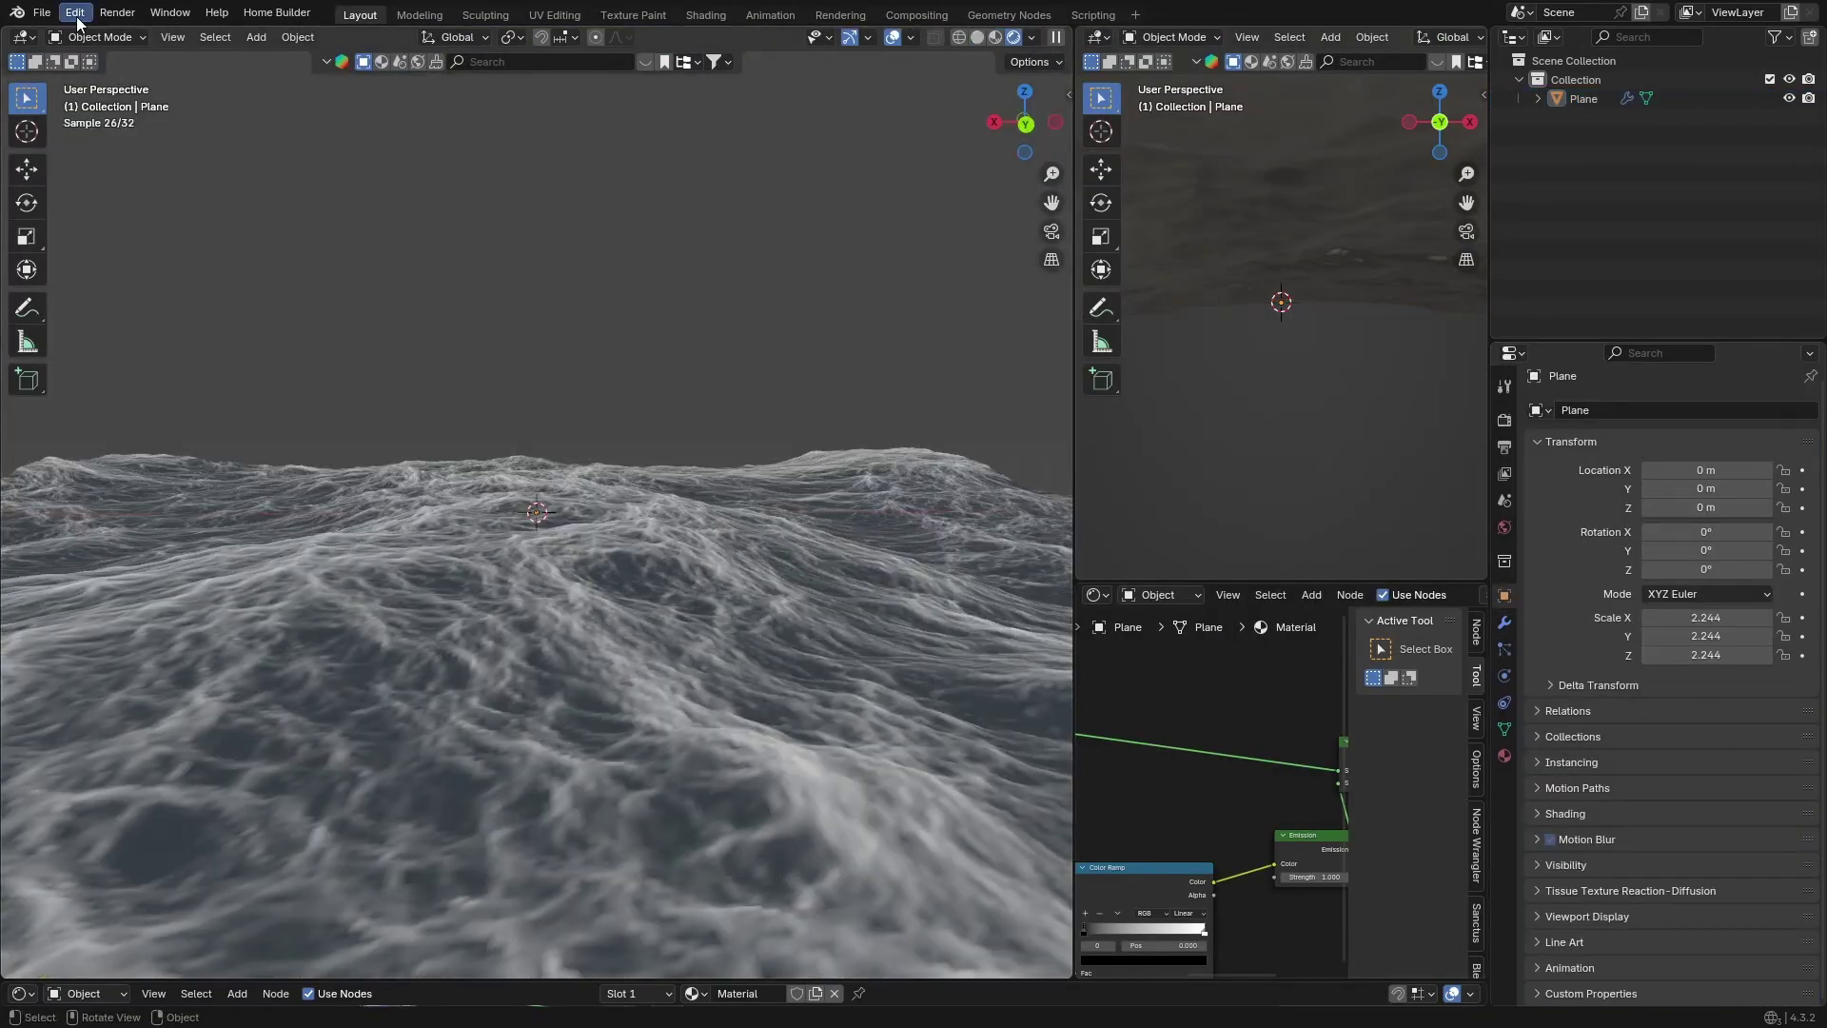
pyautogui.click(21, 993)
pyautogui.press('Escape')
pyautogui.click(21, 993)
pyautogui.click(625, 868)
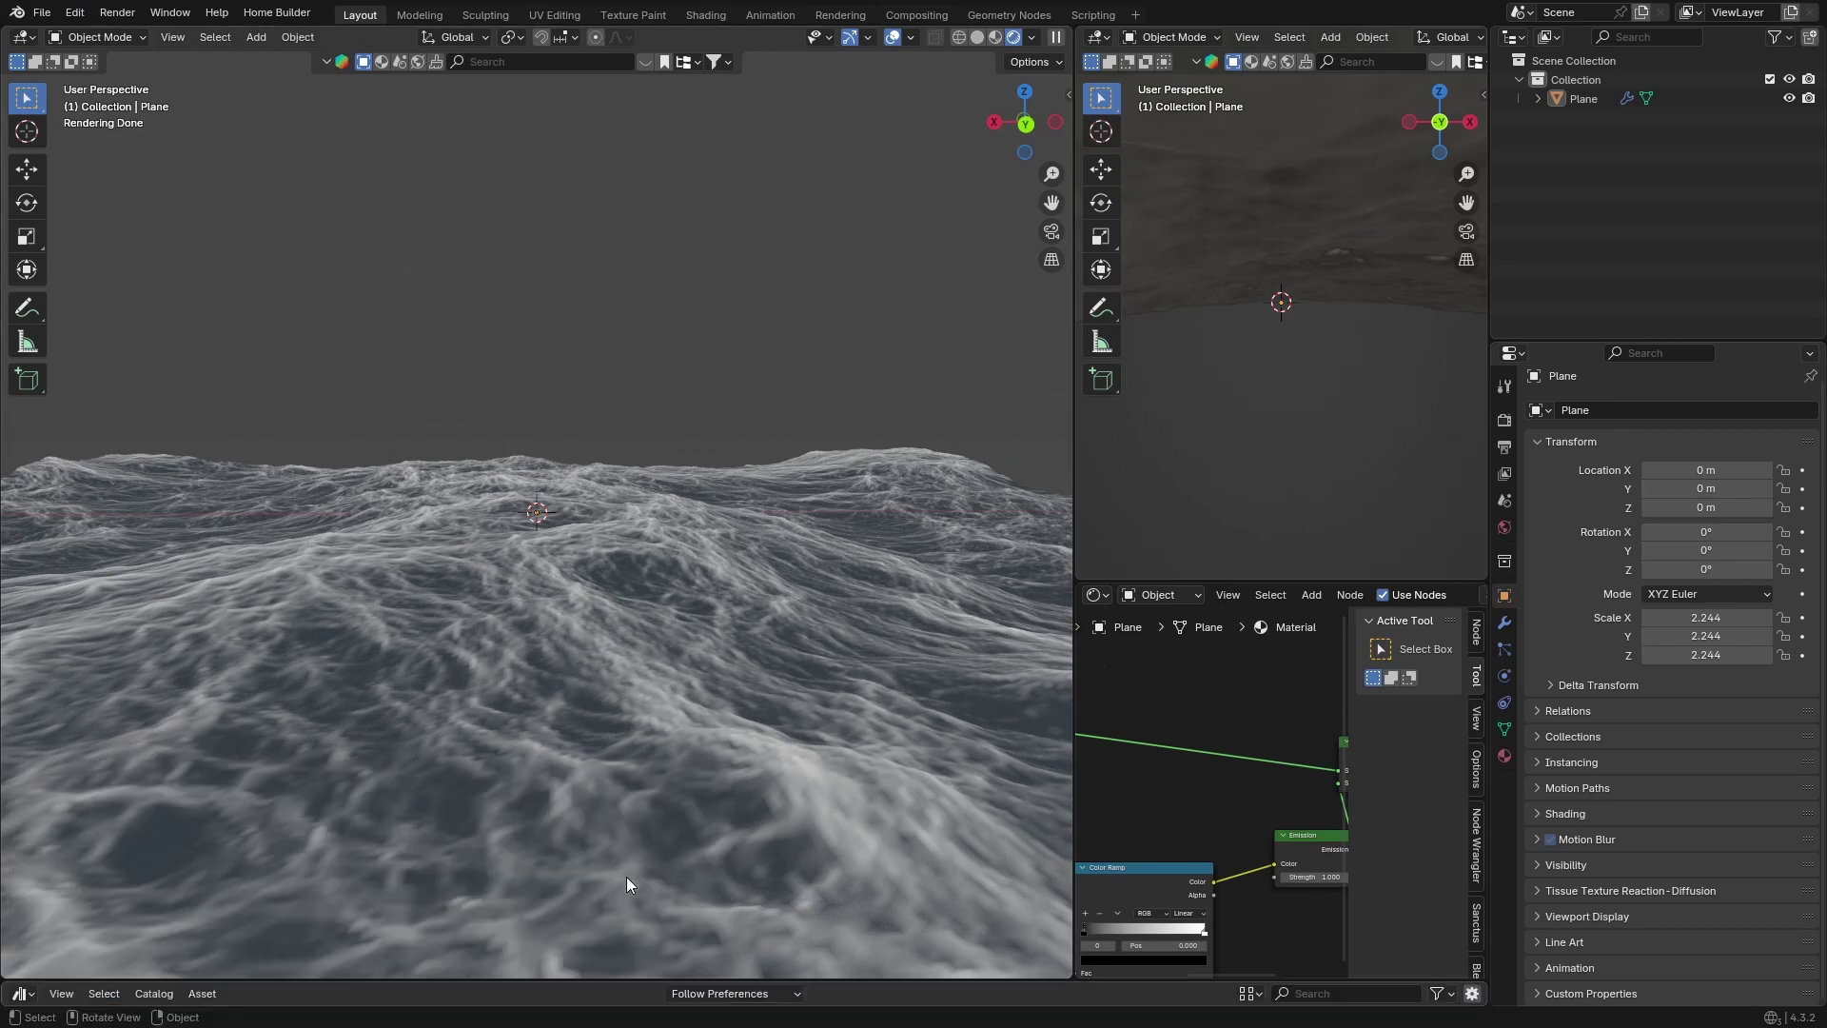
pyautogui.click(581, 975)
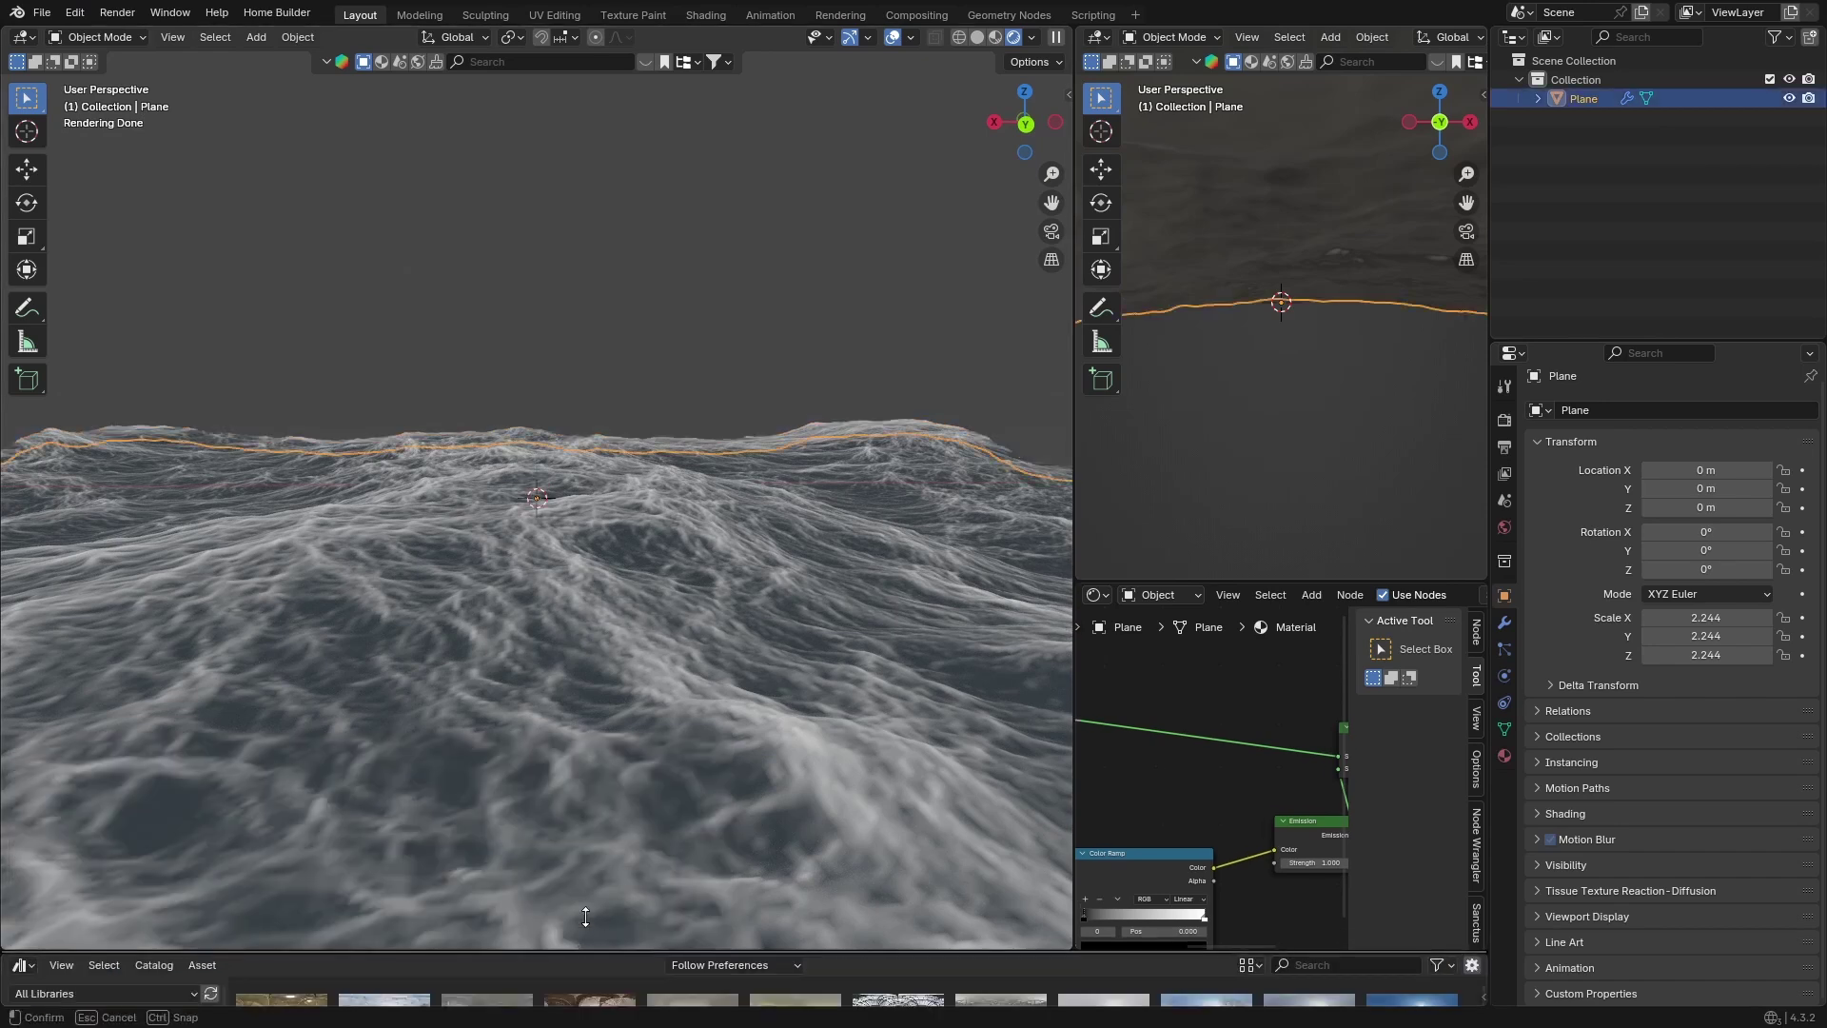
pyautogui.moveTo(581, 974); pyautogui.dragTo(784, 723)
pyautogui.moveTo(784, 723); pyautogui.dragTo(609, 685, button='middle')
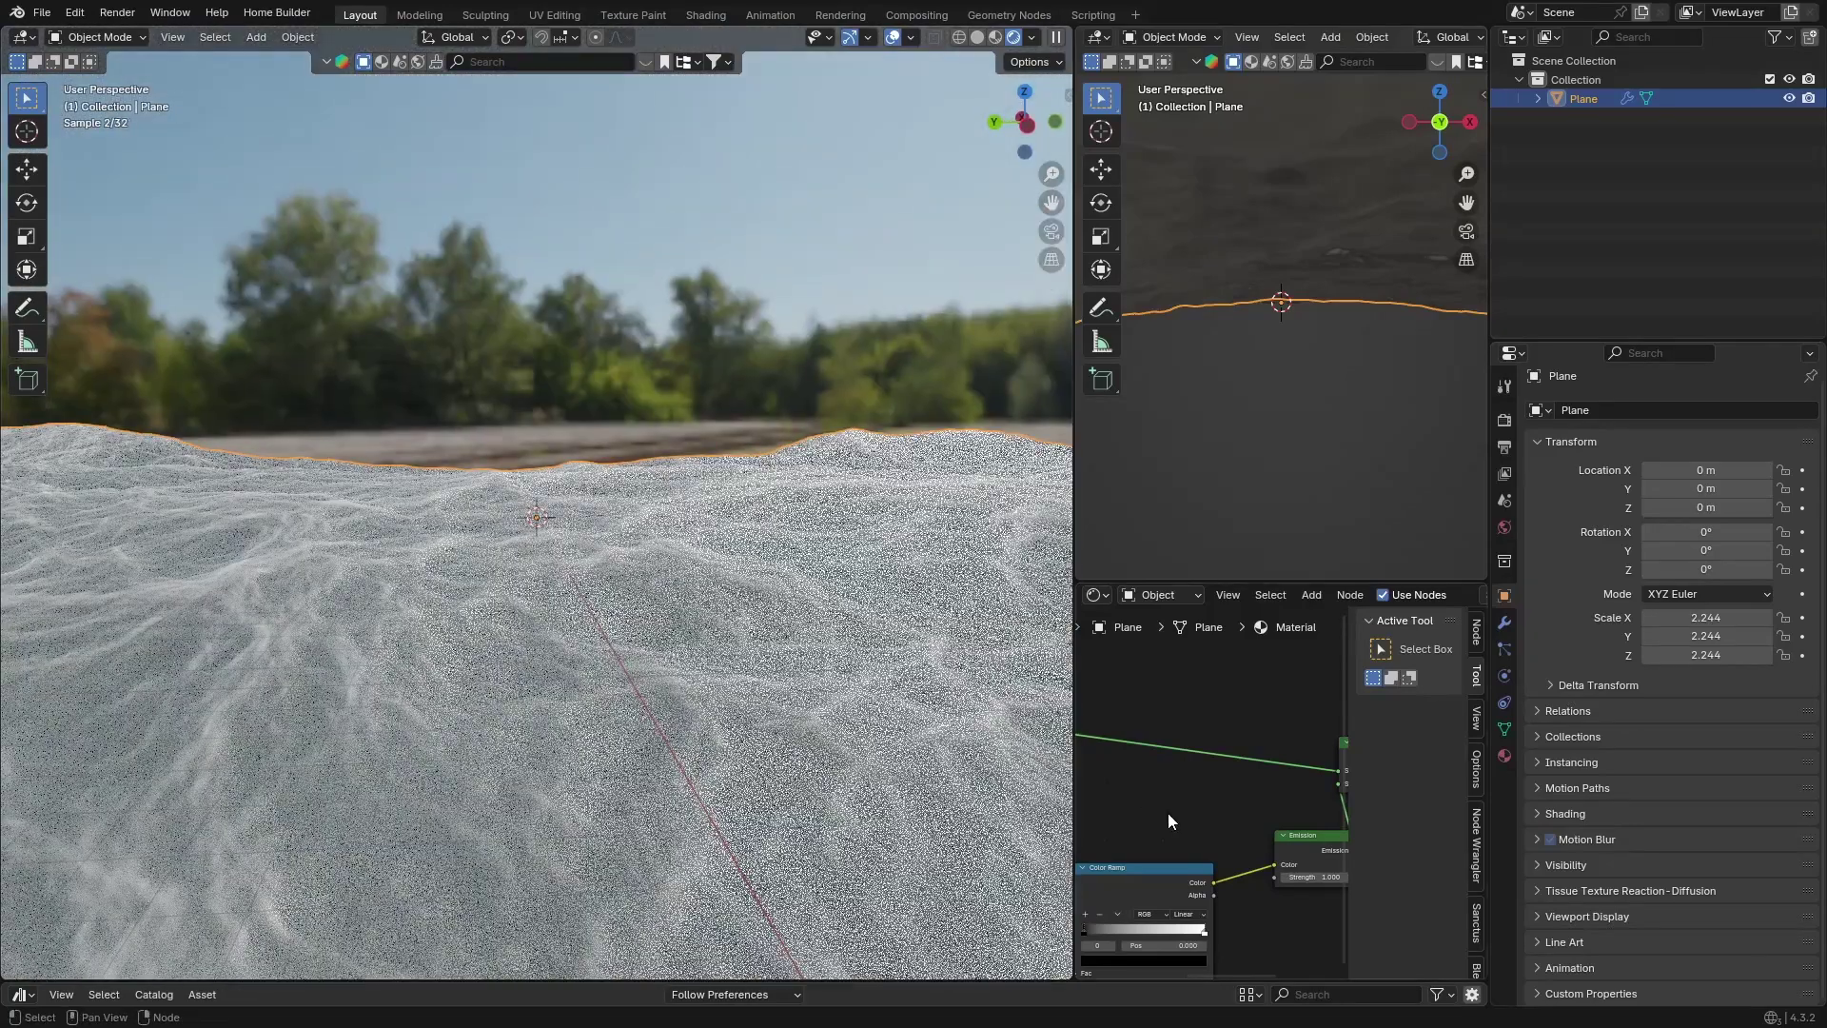
# - Try a saturated base colour, then settle on a lighter, softer blue (#81AAE7)
pyautogui.moveTo(1150, 803); pyautogui.dragTo(1206, 785, button='middle')
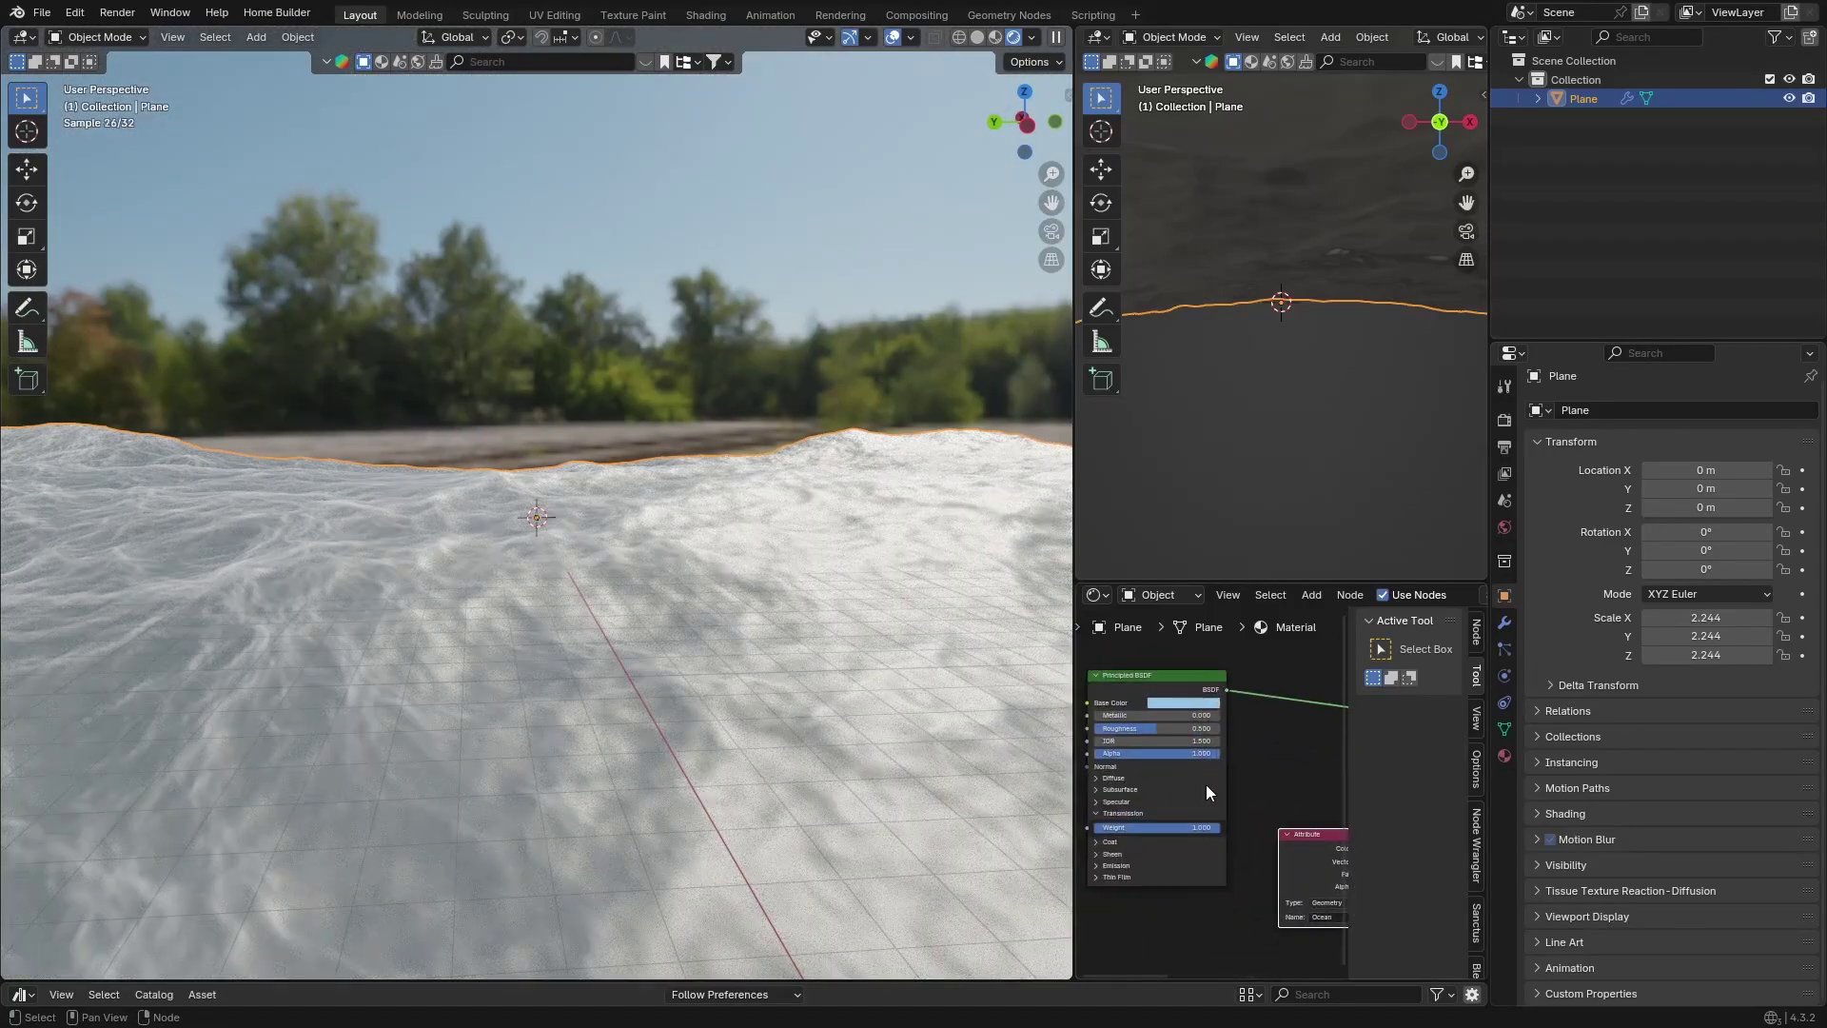
pyautogui.click(1179, 706)
pyautogui.click(1214, 536)
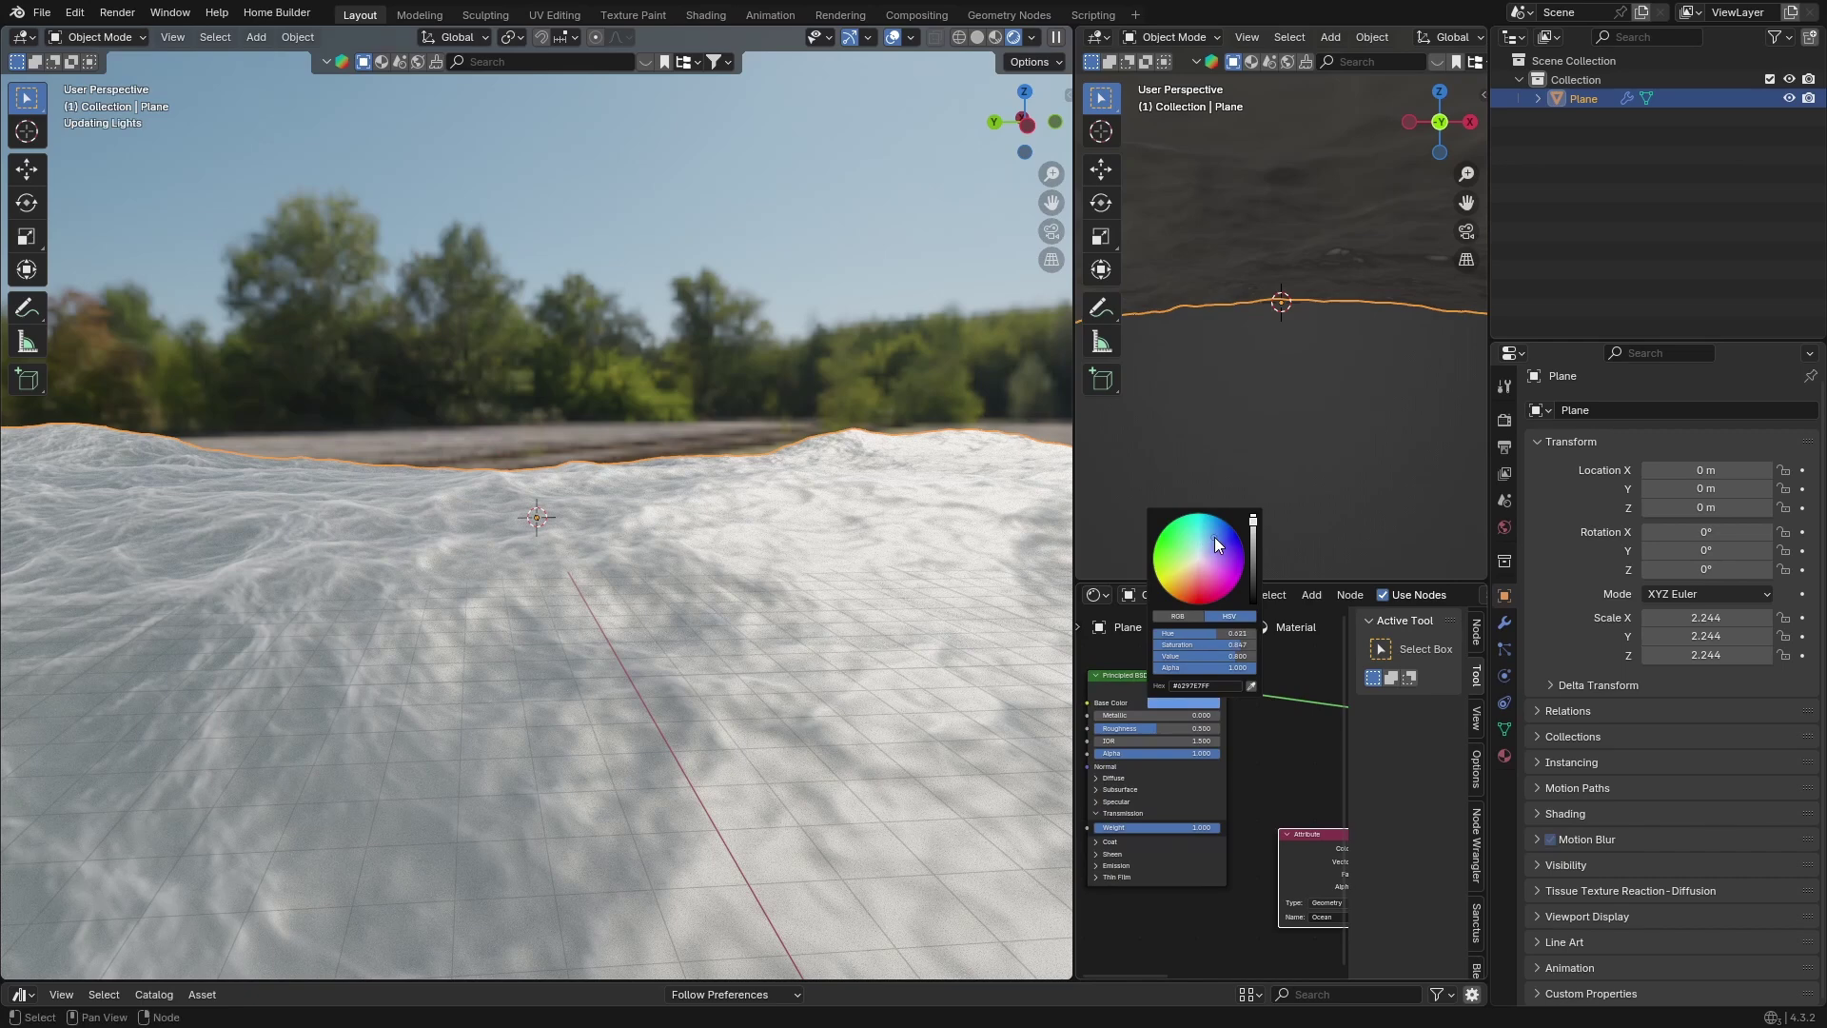
pyautogui.moveTo(1214, 537); pyautogui.dragTo(1243, 549)
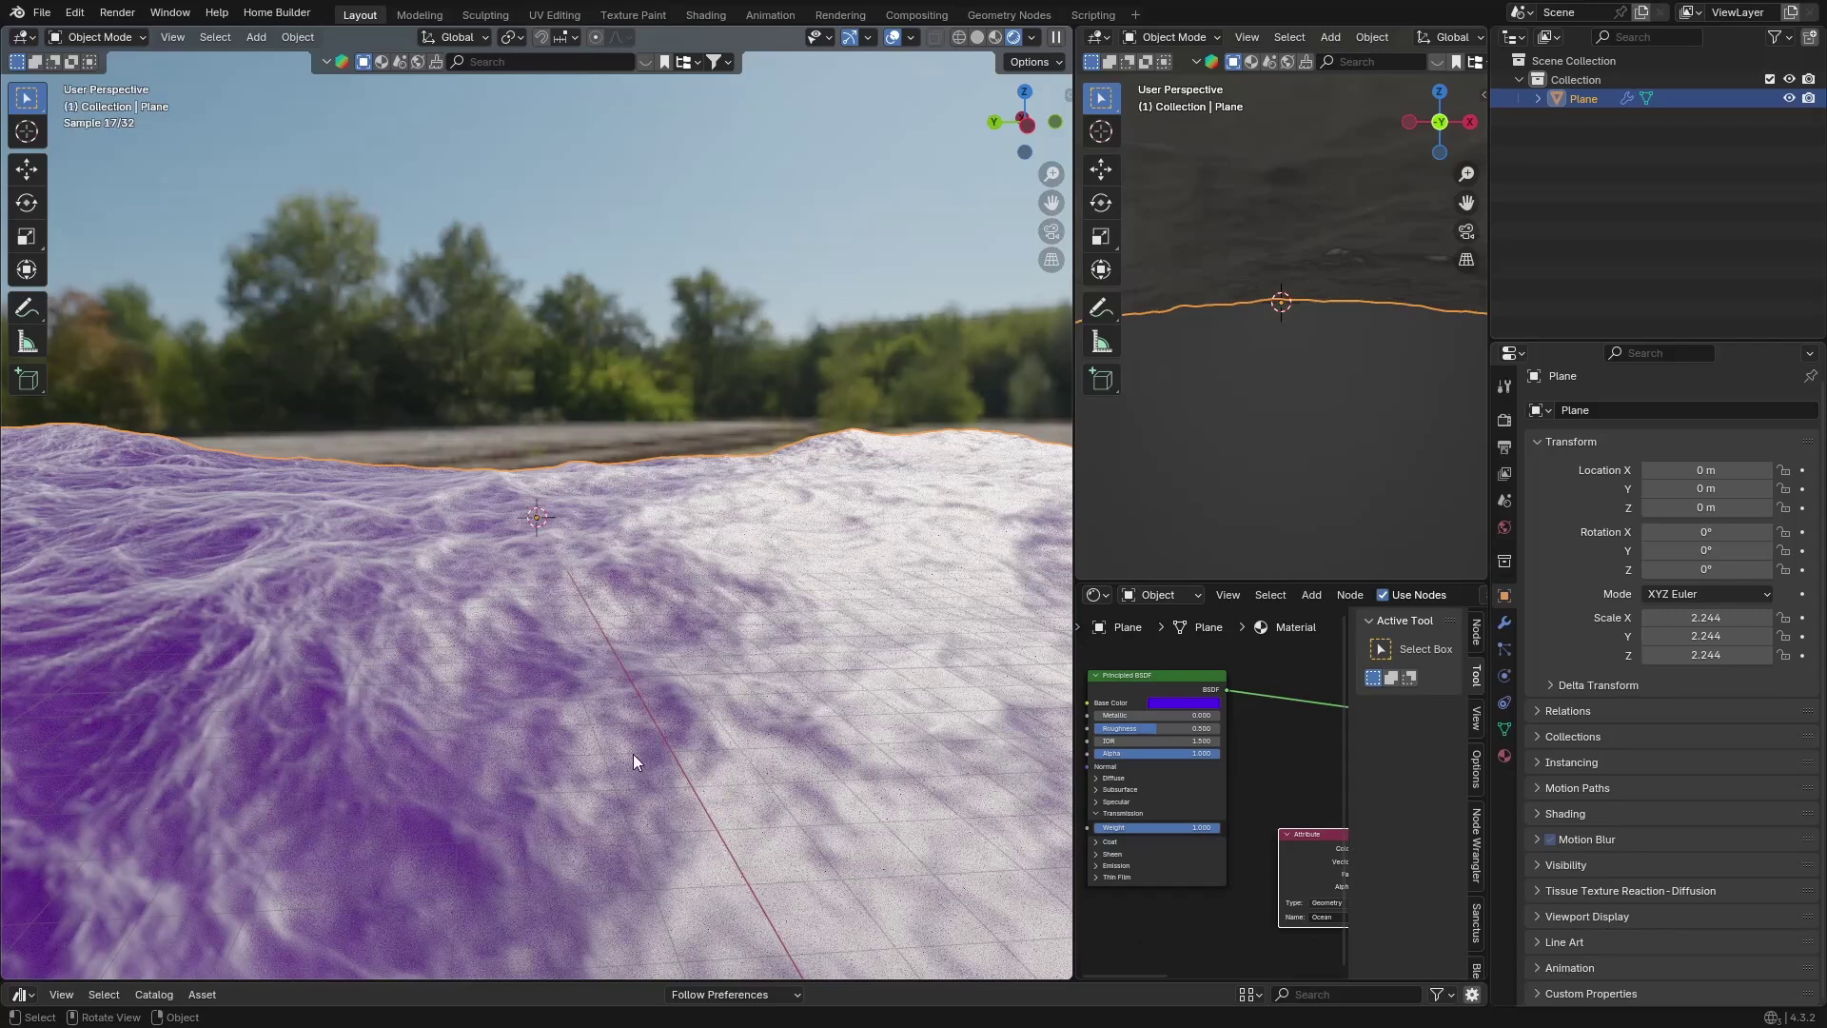
pyautogui.click(1180, 701)
pyautogui.click(1210, 540)
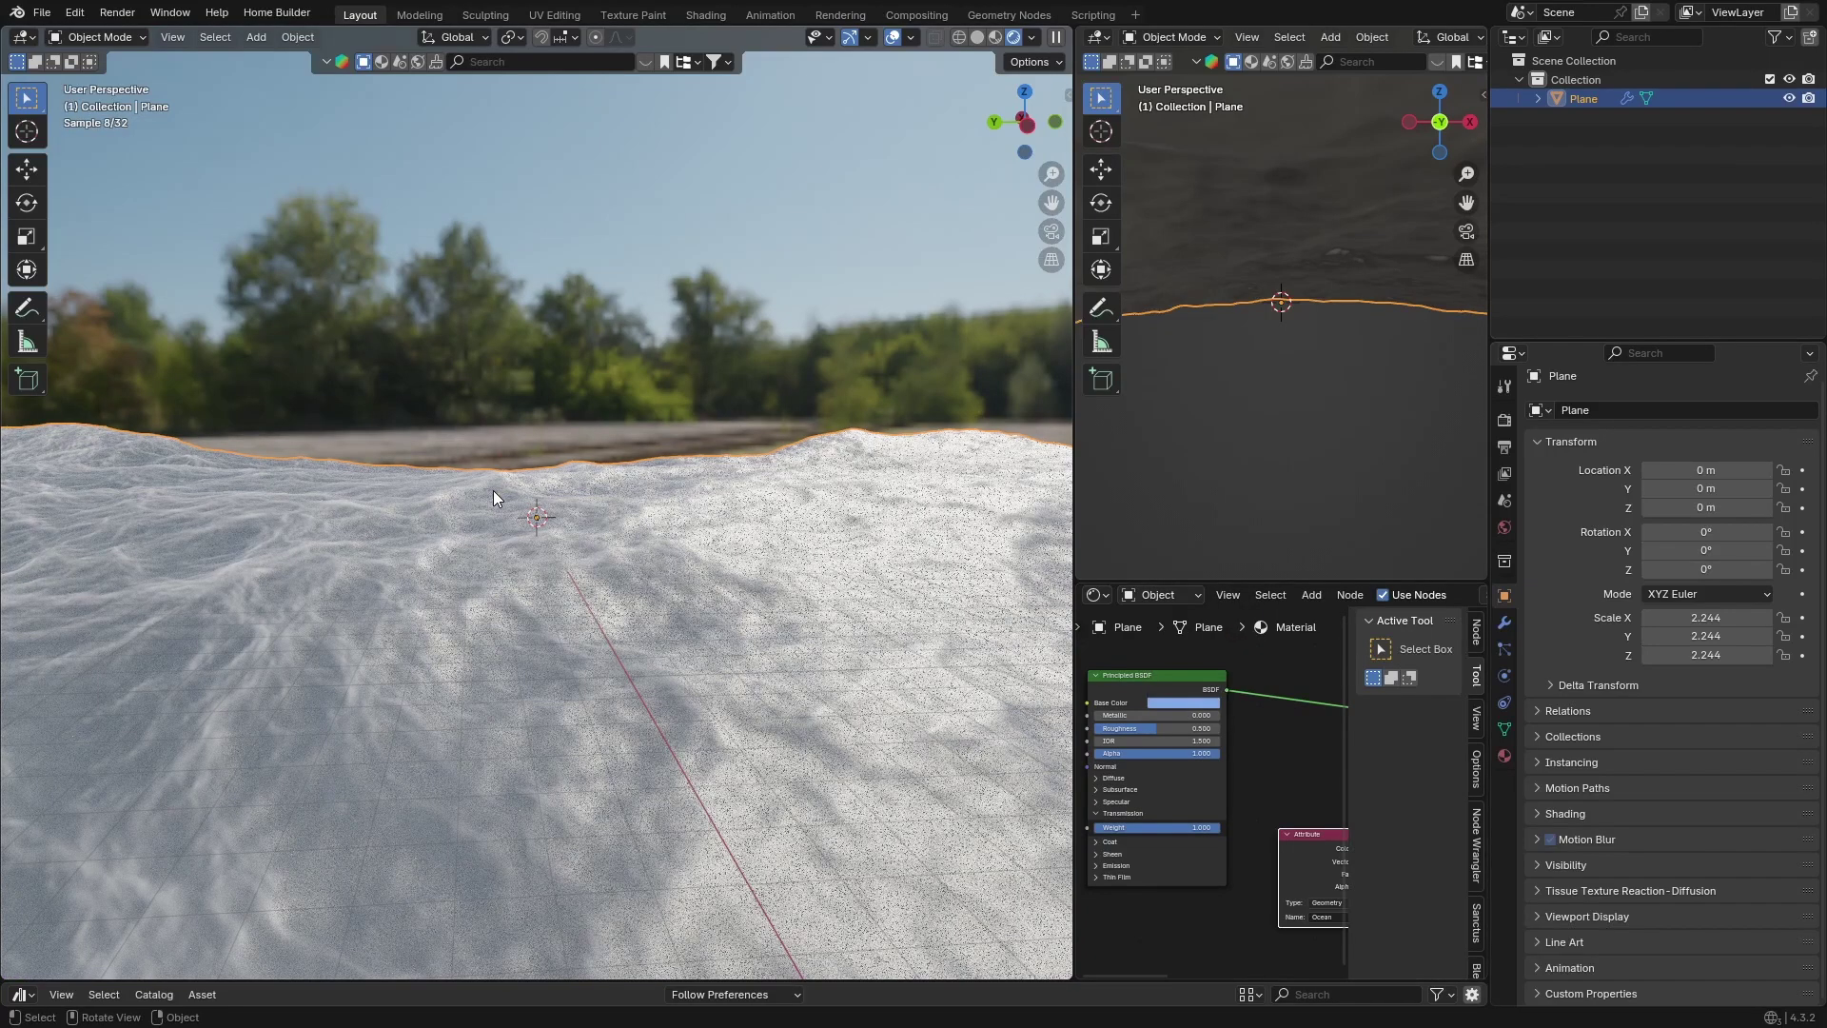
# - Move the Color Ramp's black stop to about 0.234
pyautogui.moveTo(1236, 783); pyautogui.dragTo(1007, 738, button='middle')
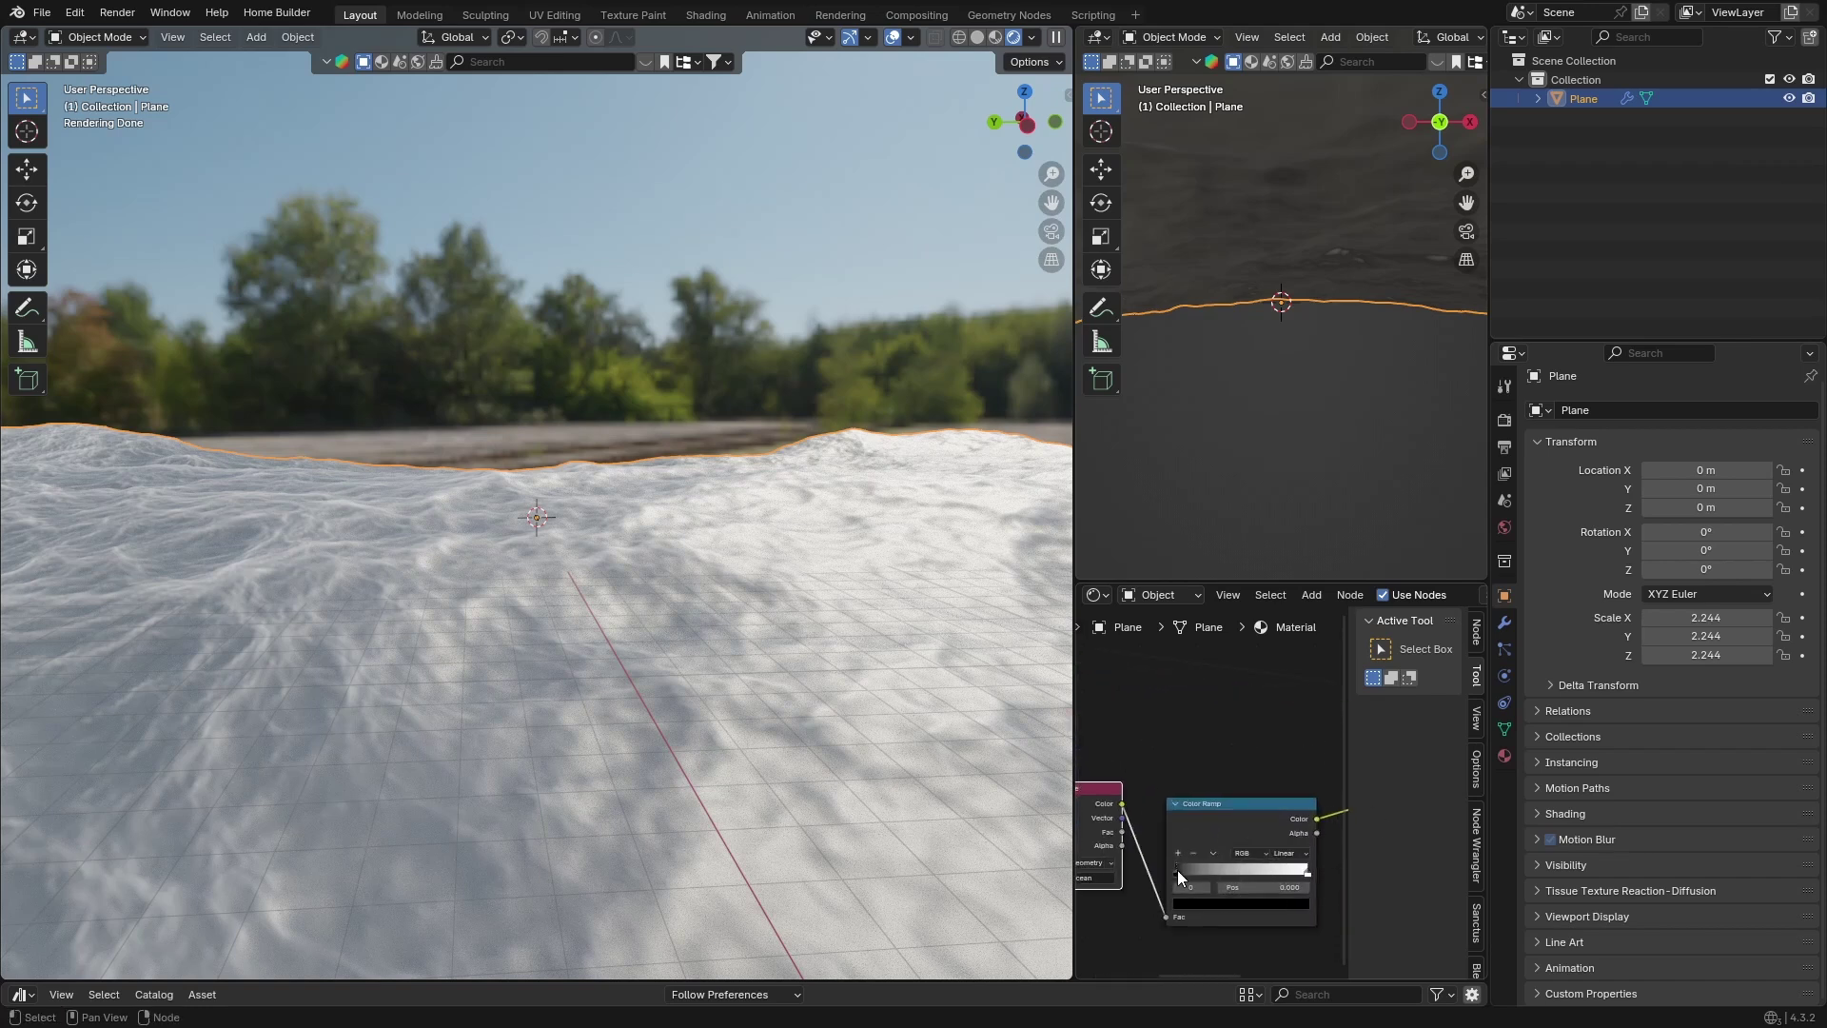
pyautogui.moveTo(1179, 871); pyautogui.dragTo(1197, 871)
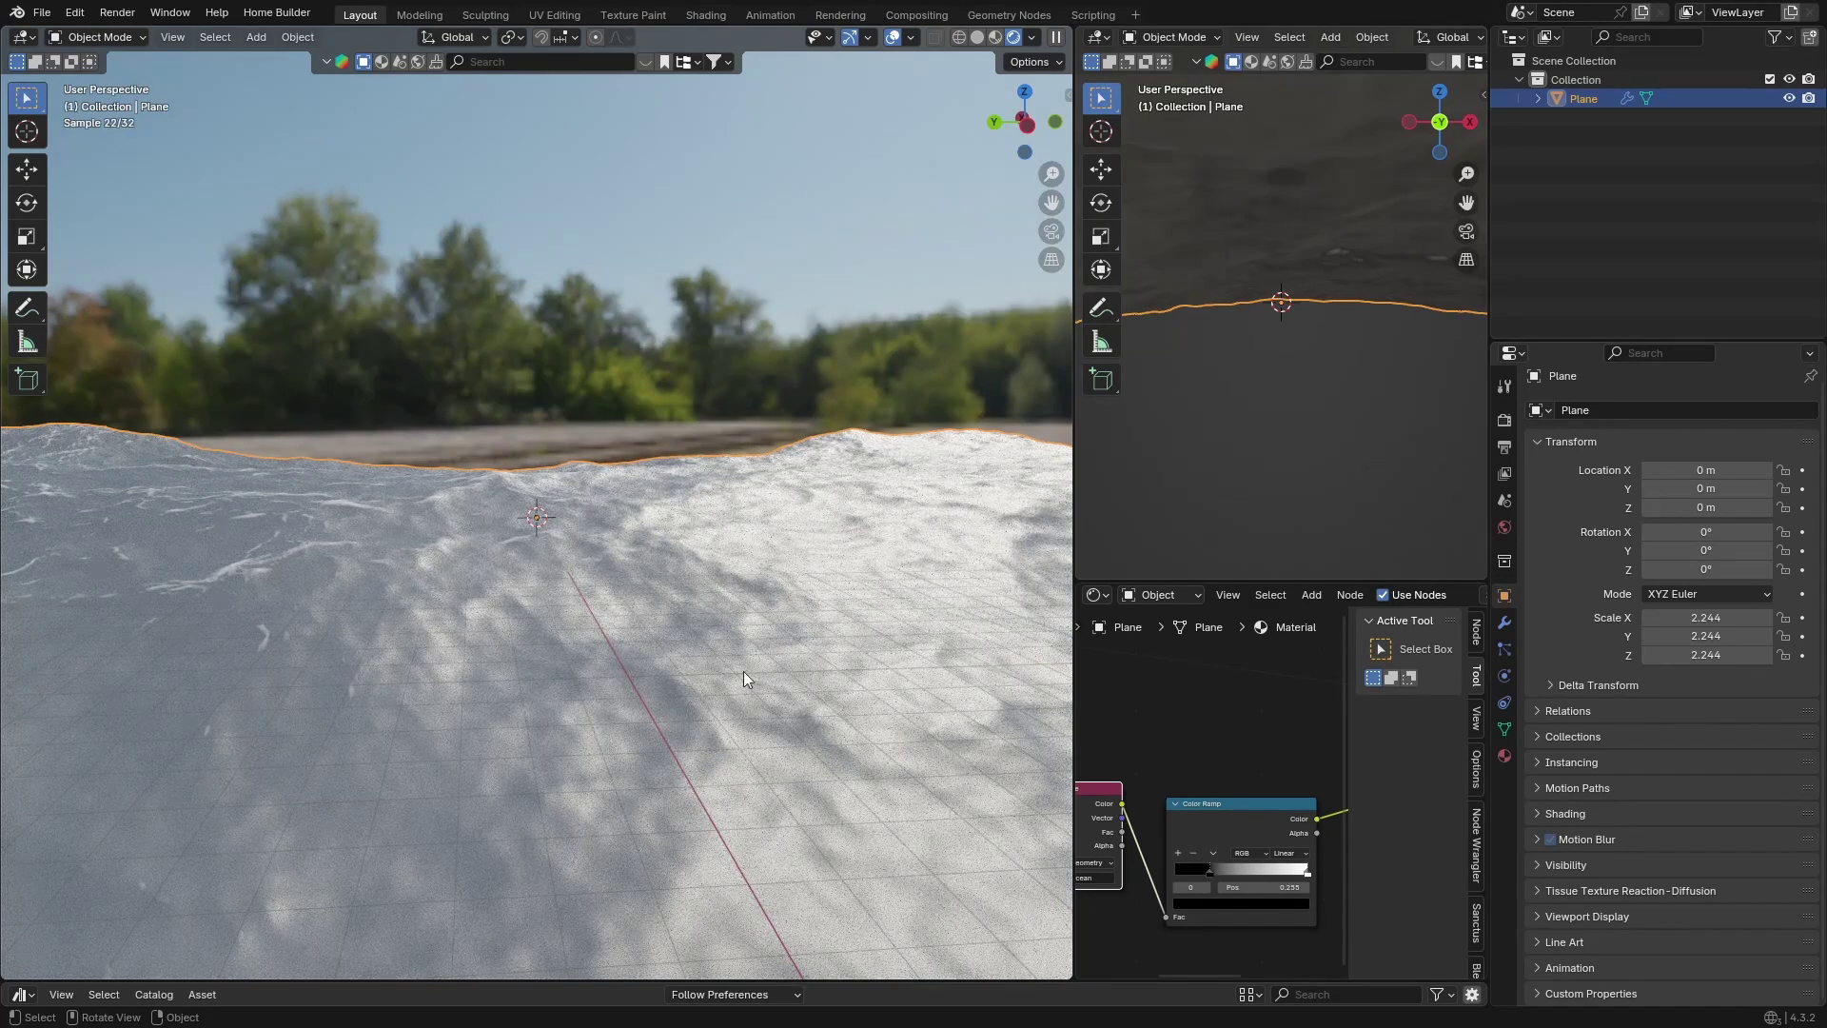
pyautogui.moveTo(1211, 870); pyautogui.dragTo(1197, 871)
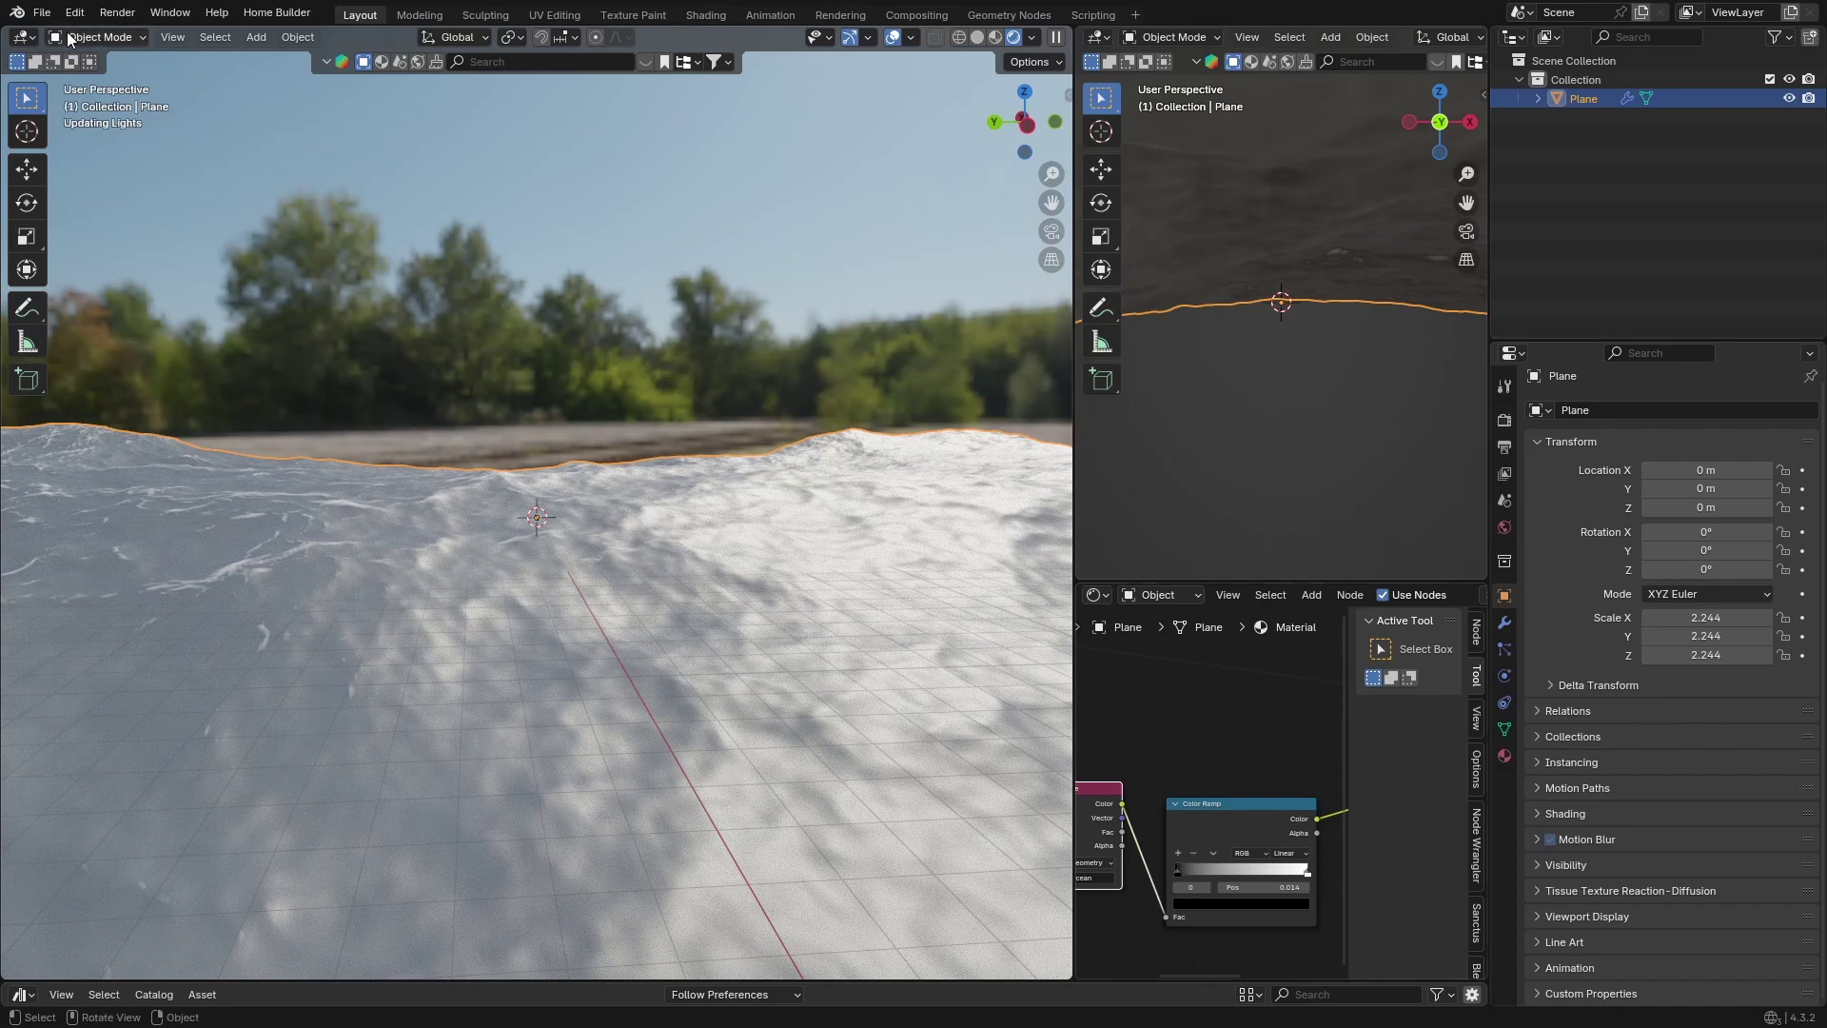
pyautogui.click(42, 12)
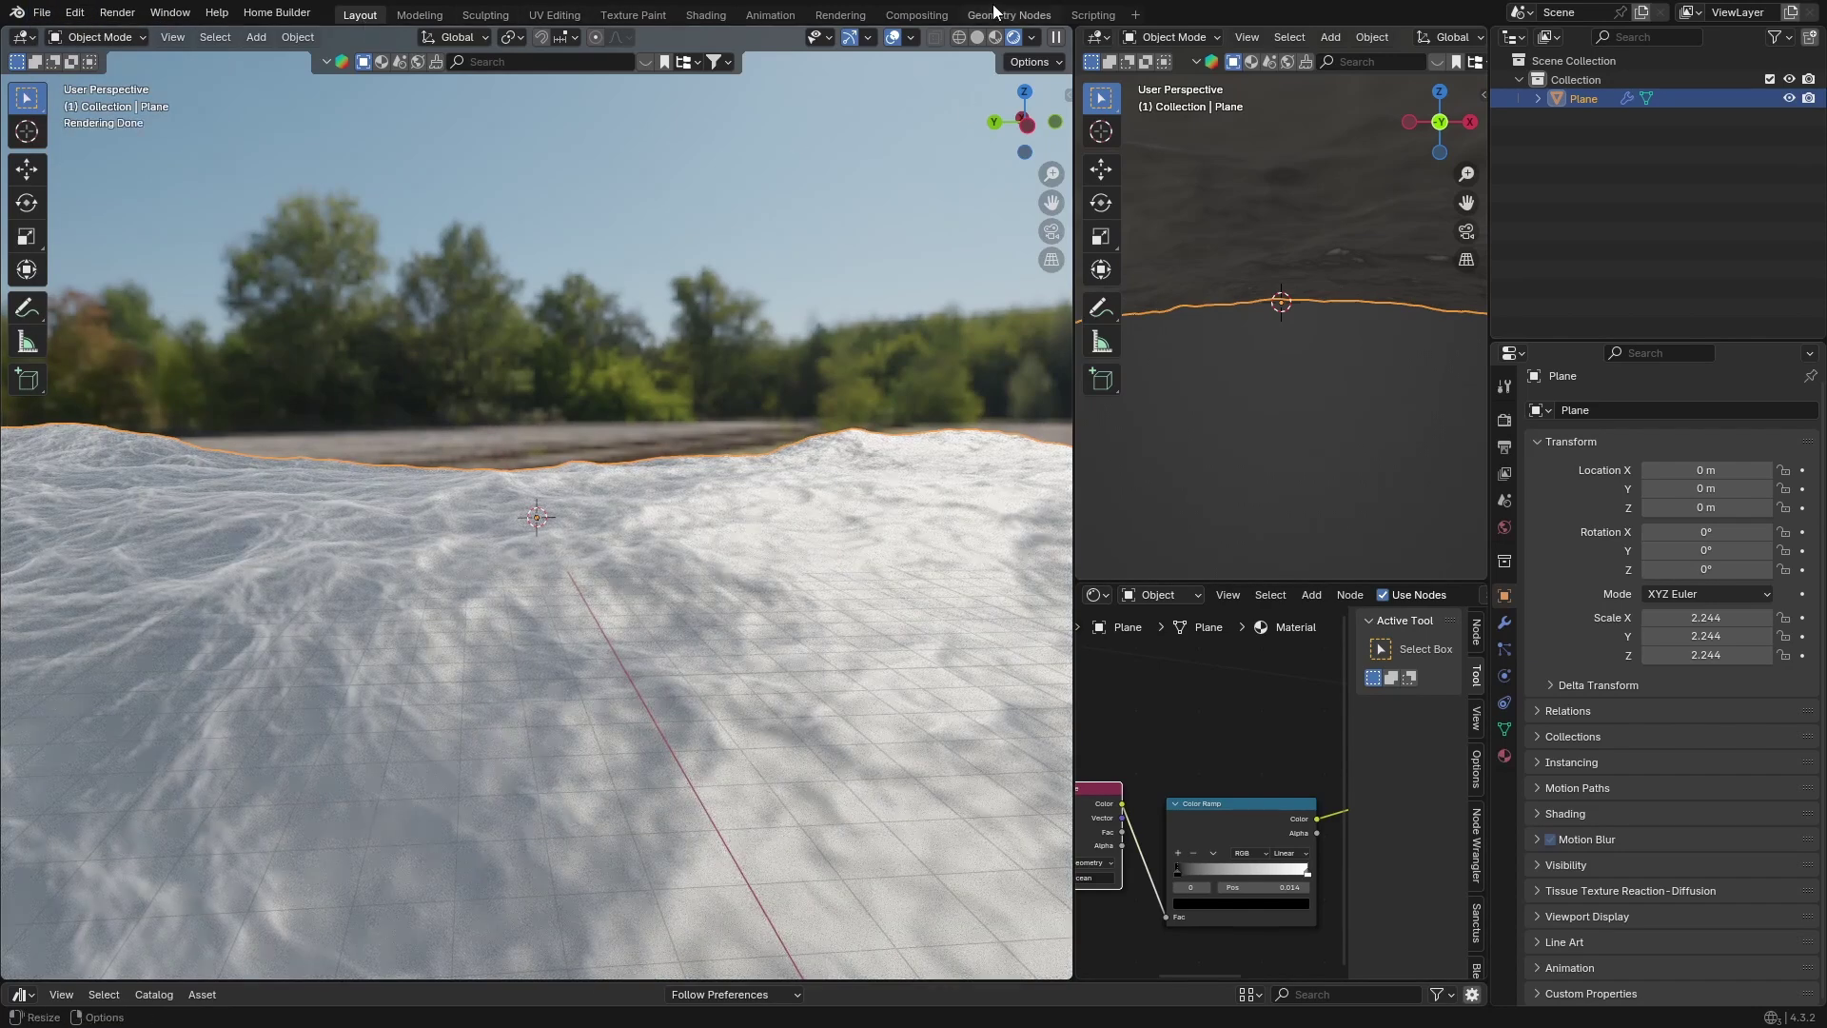
# - Switch the viewport to Solid shading, view the ocean from the side, and show its Ocean modifier settings
pyautogui.click(975, 38)
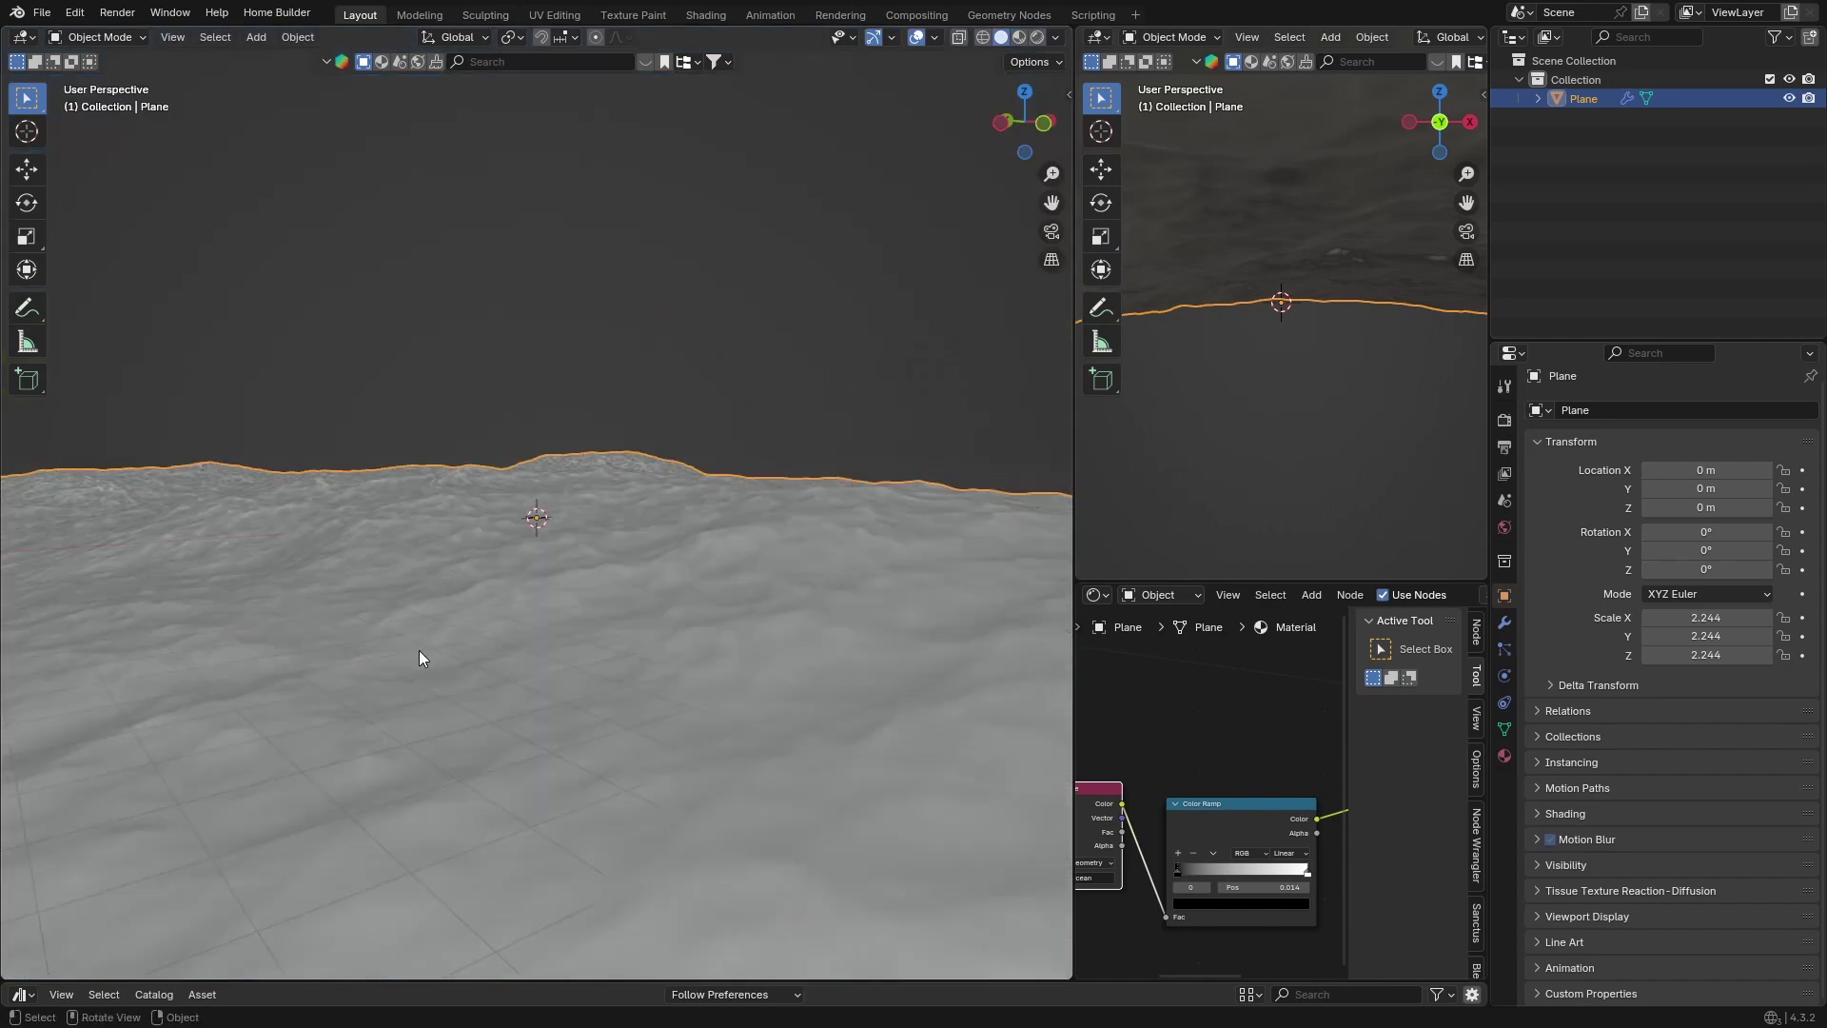
pyautogui.press('KP_6')
pyautogui.press('KP_6')
pyautogui.press('KP_6')
pyautogui.press('KP_6')
pyautogui.press('KP_6')
pyautogui.press('KP_6')
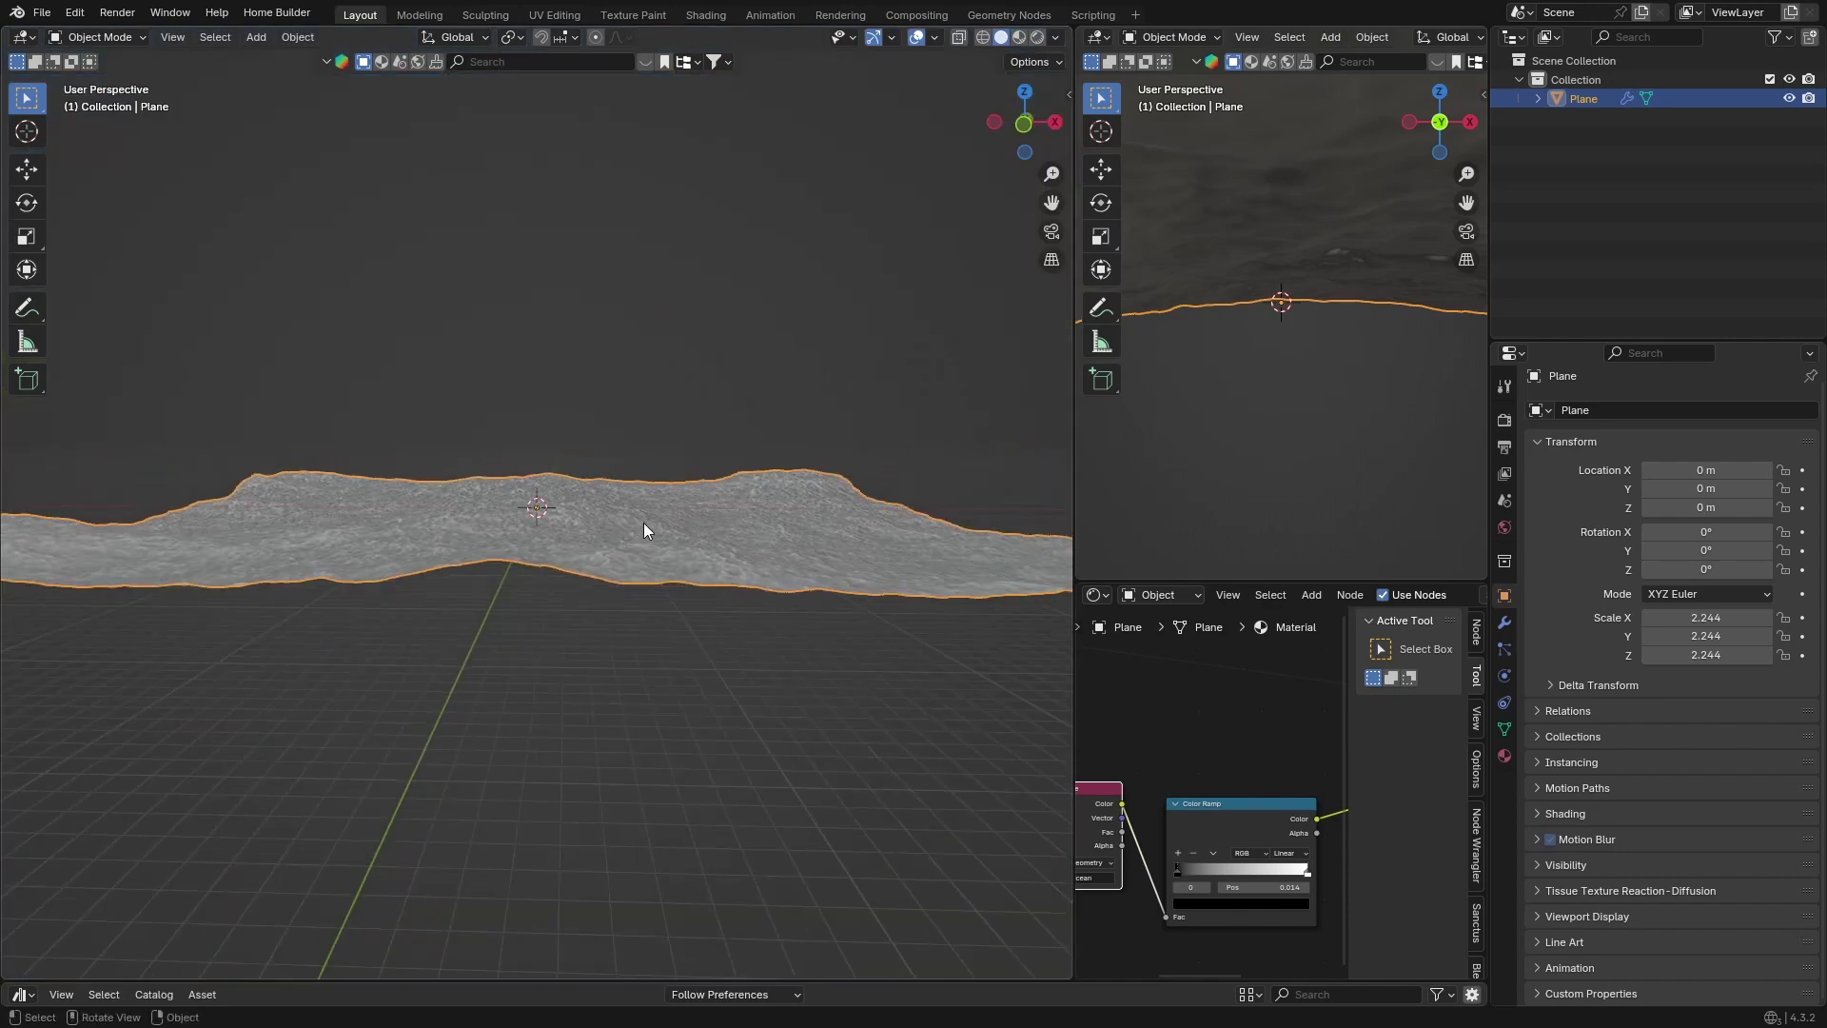
pyautogui.moveTo(542, 676); pyautogui.dragTo(590, 682, button='middle')
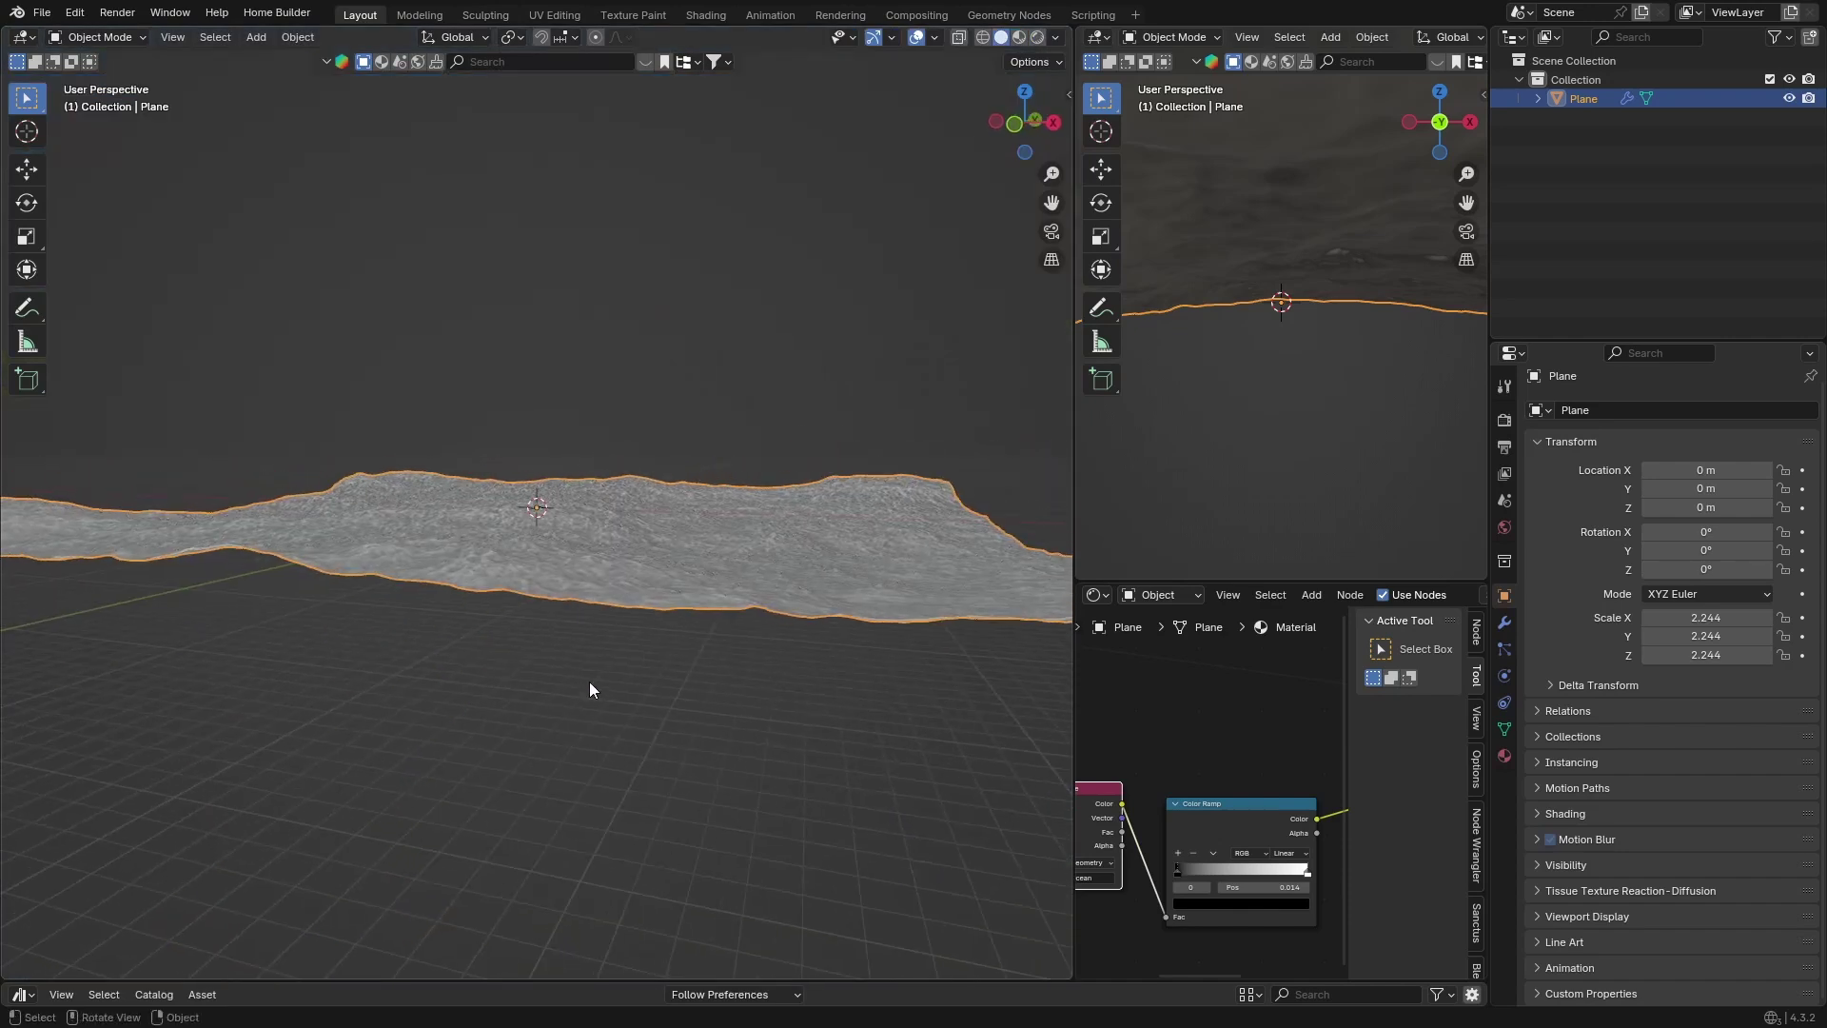
pyautogui.click(1504, 624)
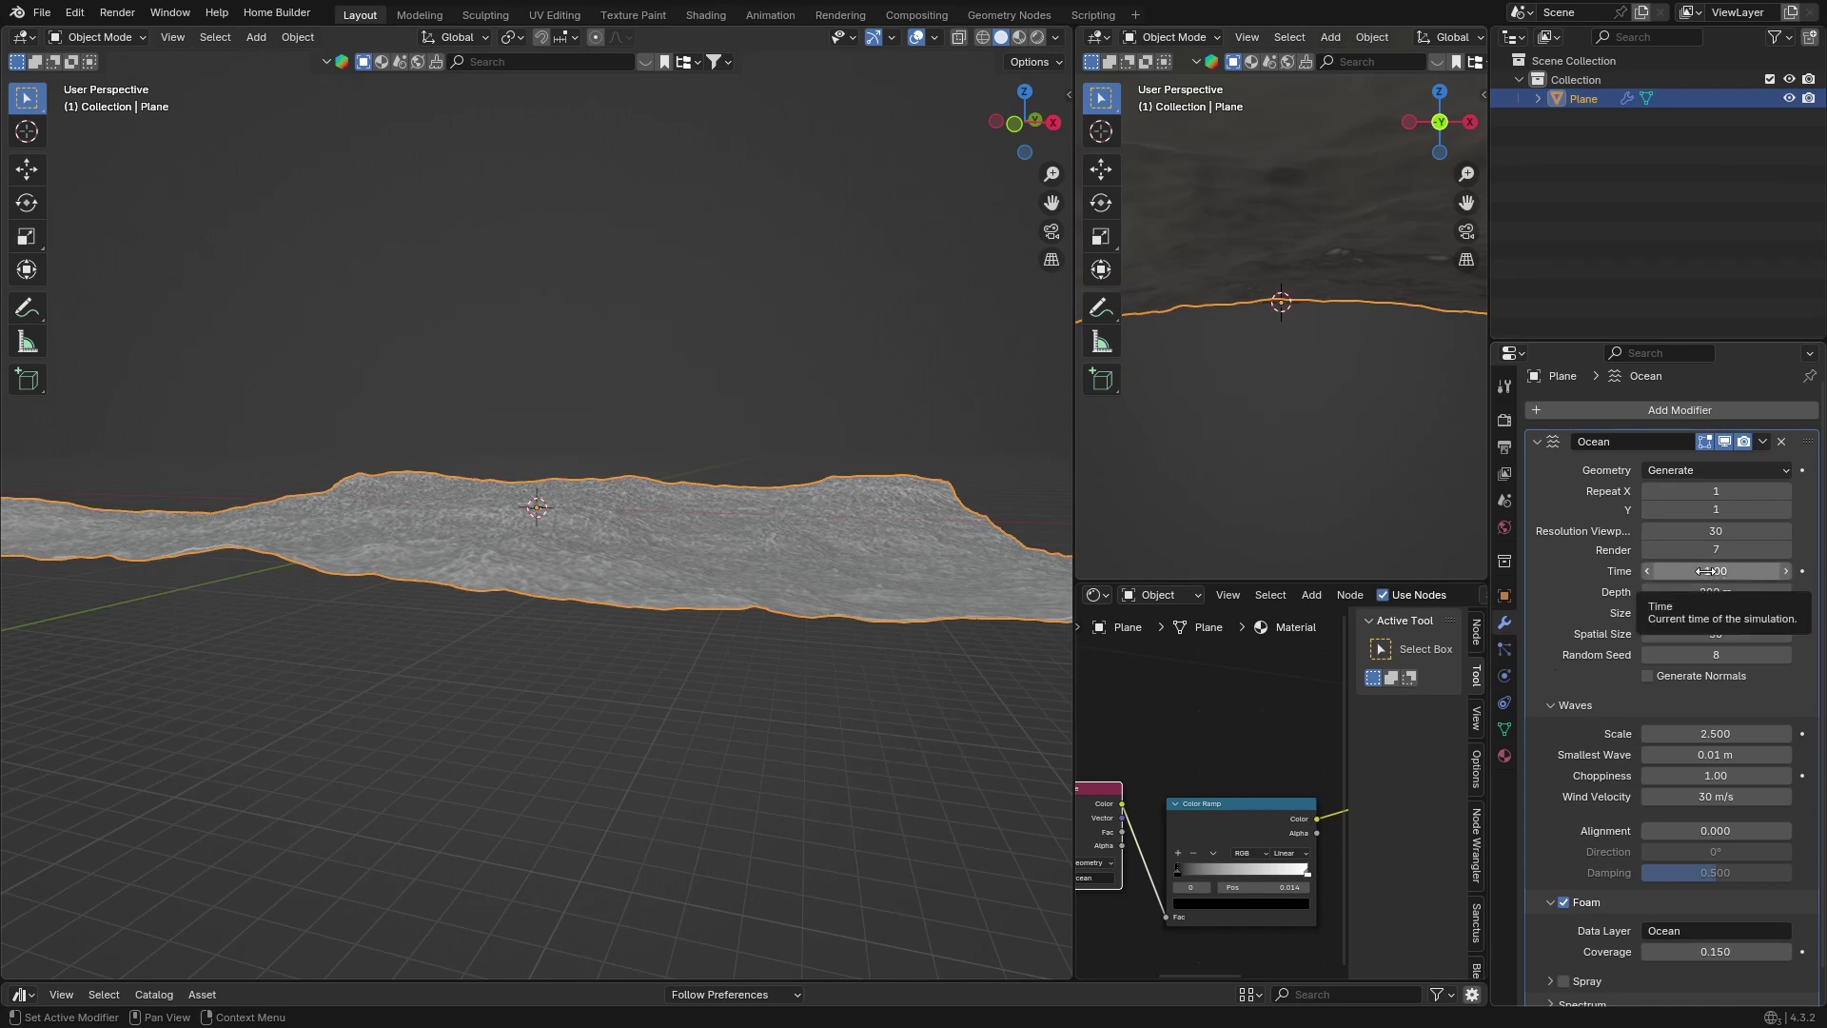
# - Keyframe the Ocean Time of 1.00 on frame 1 and make the bottom area a taller Timeline
pyautogui.press('i')
pyautogui.click(20, 993)
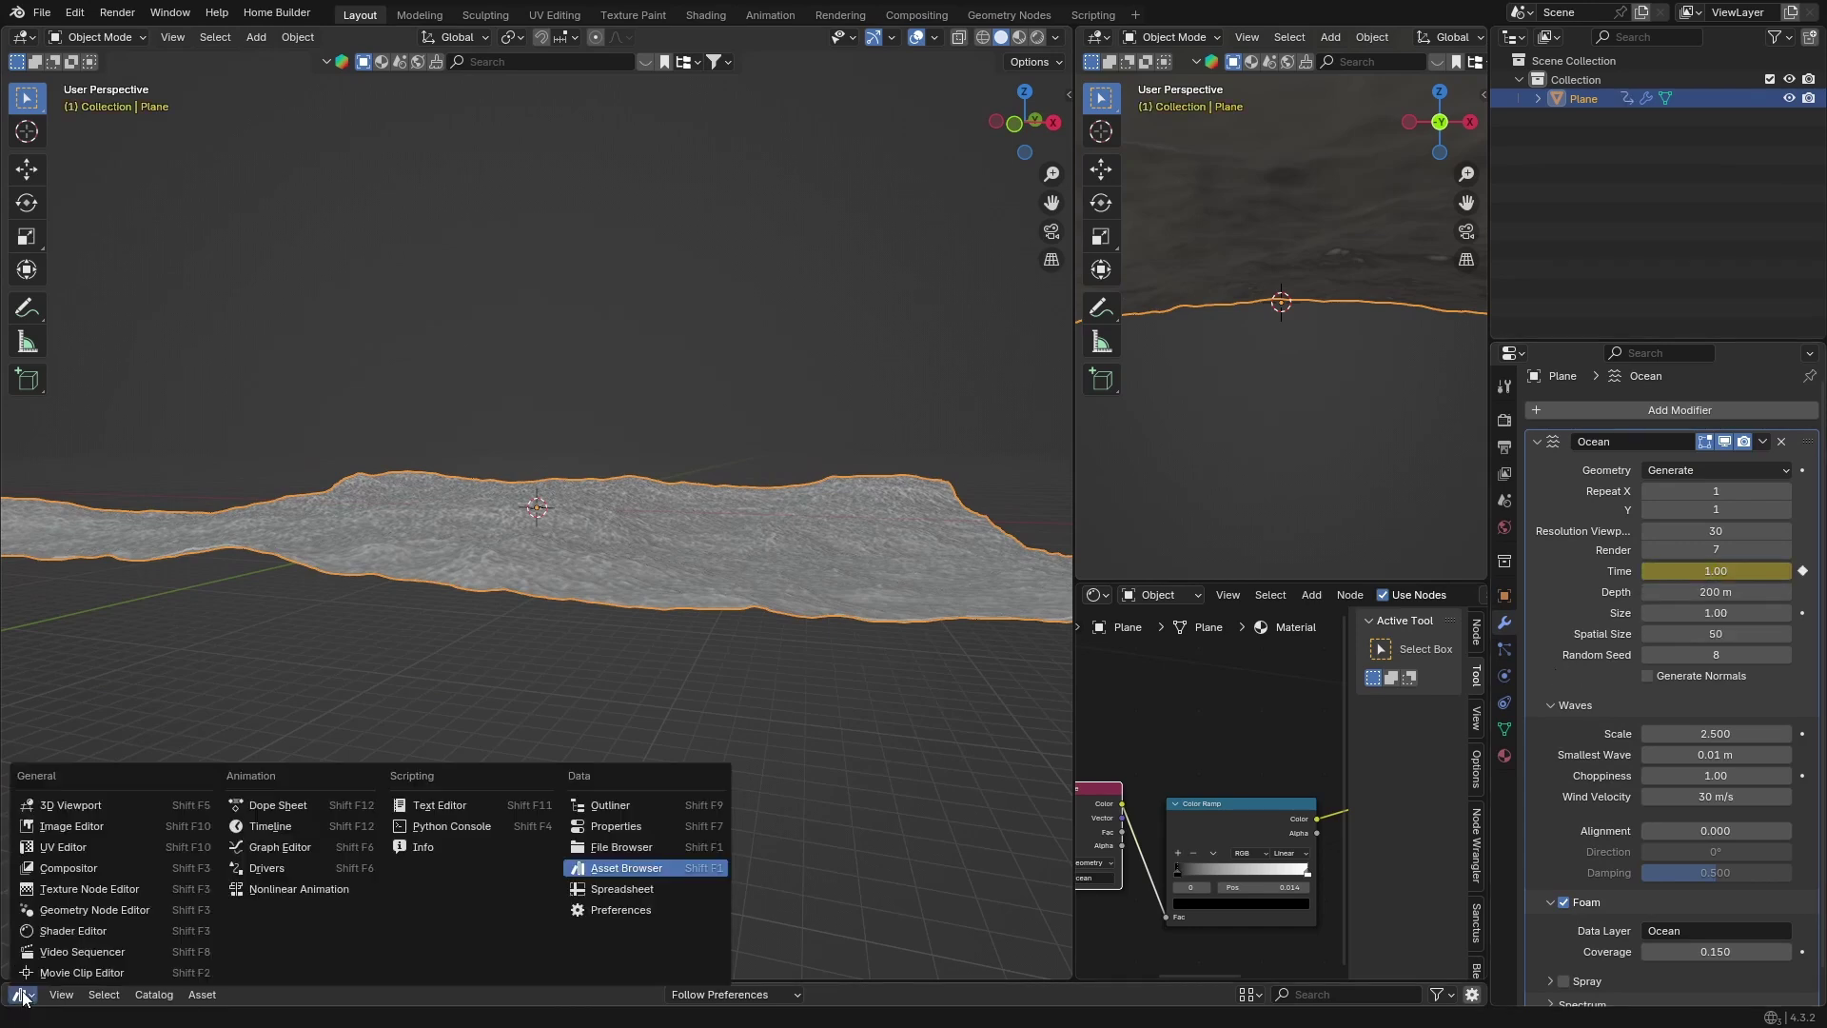
pyautogui.click(268, 824)
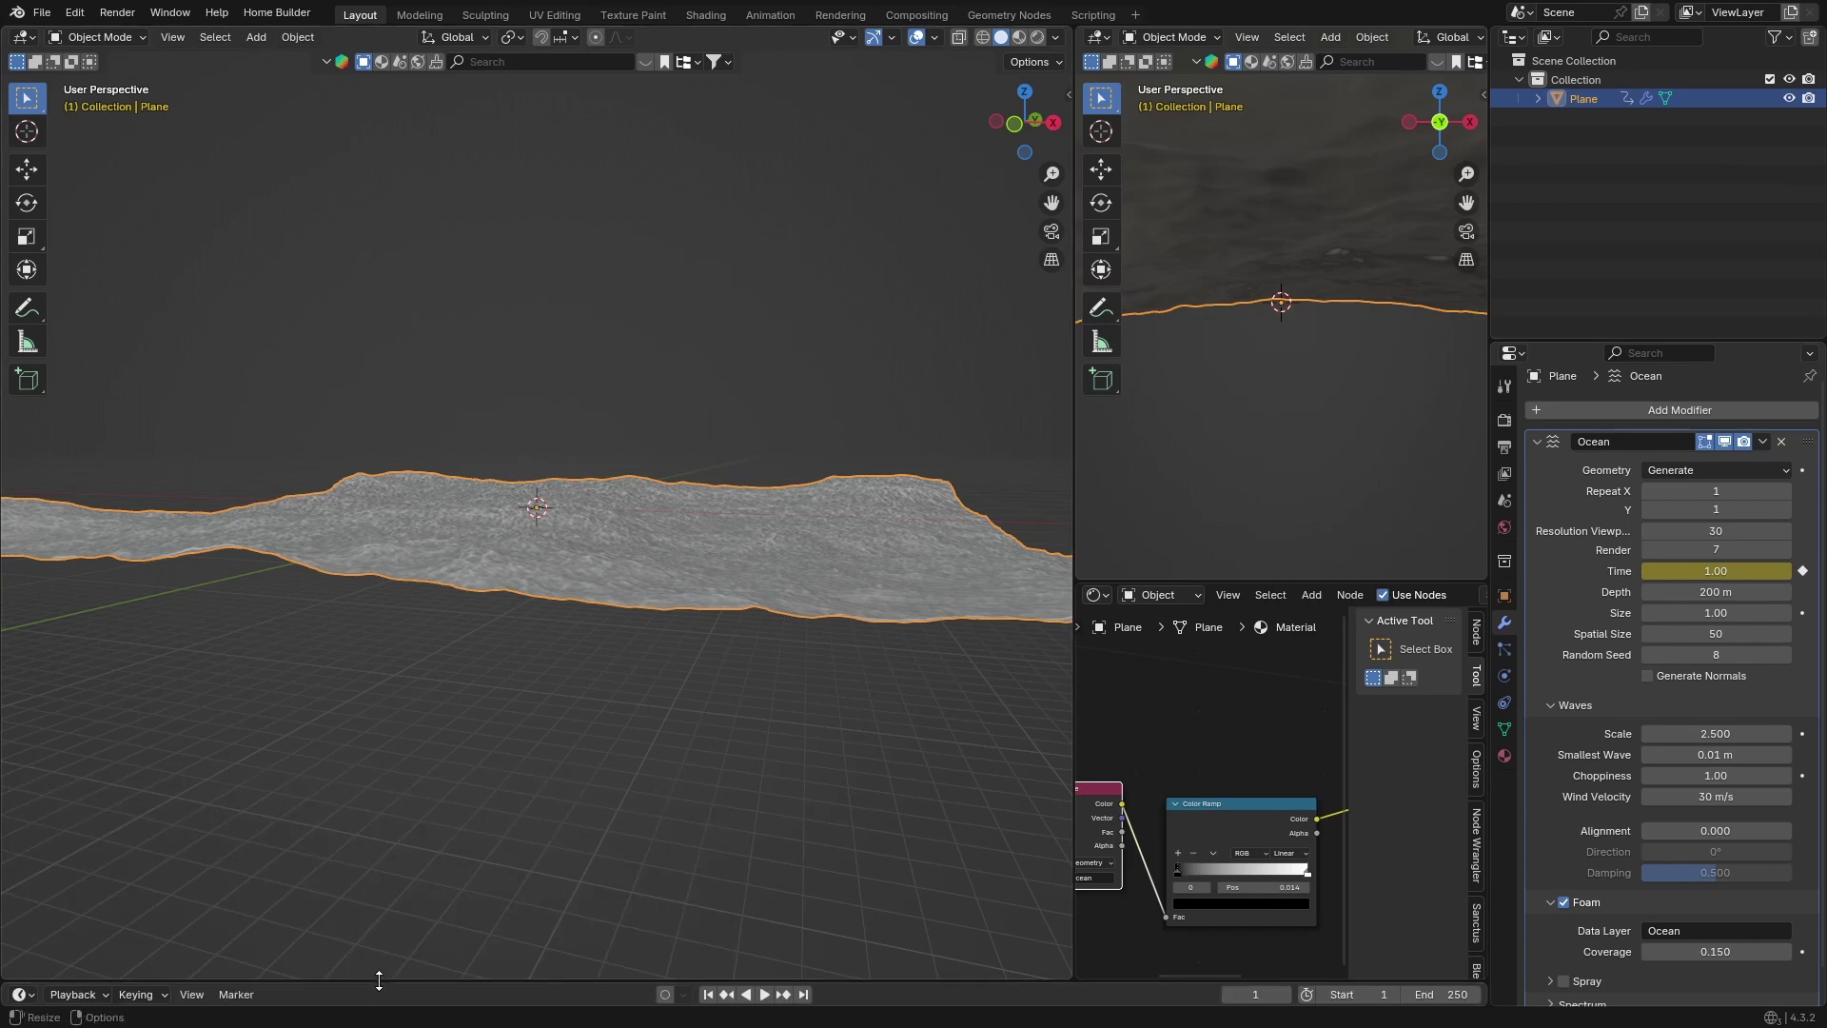
pyautogui.moveTo(376, 982); pyautogui.dragTo(376, 703)
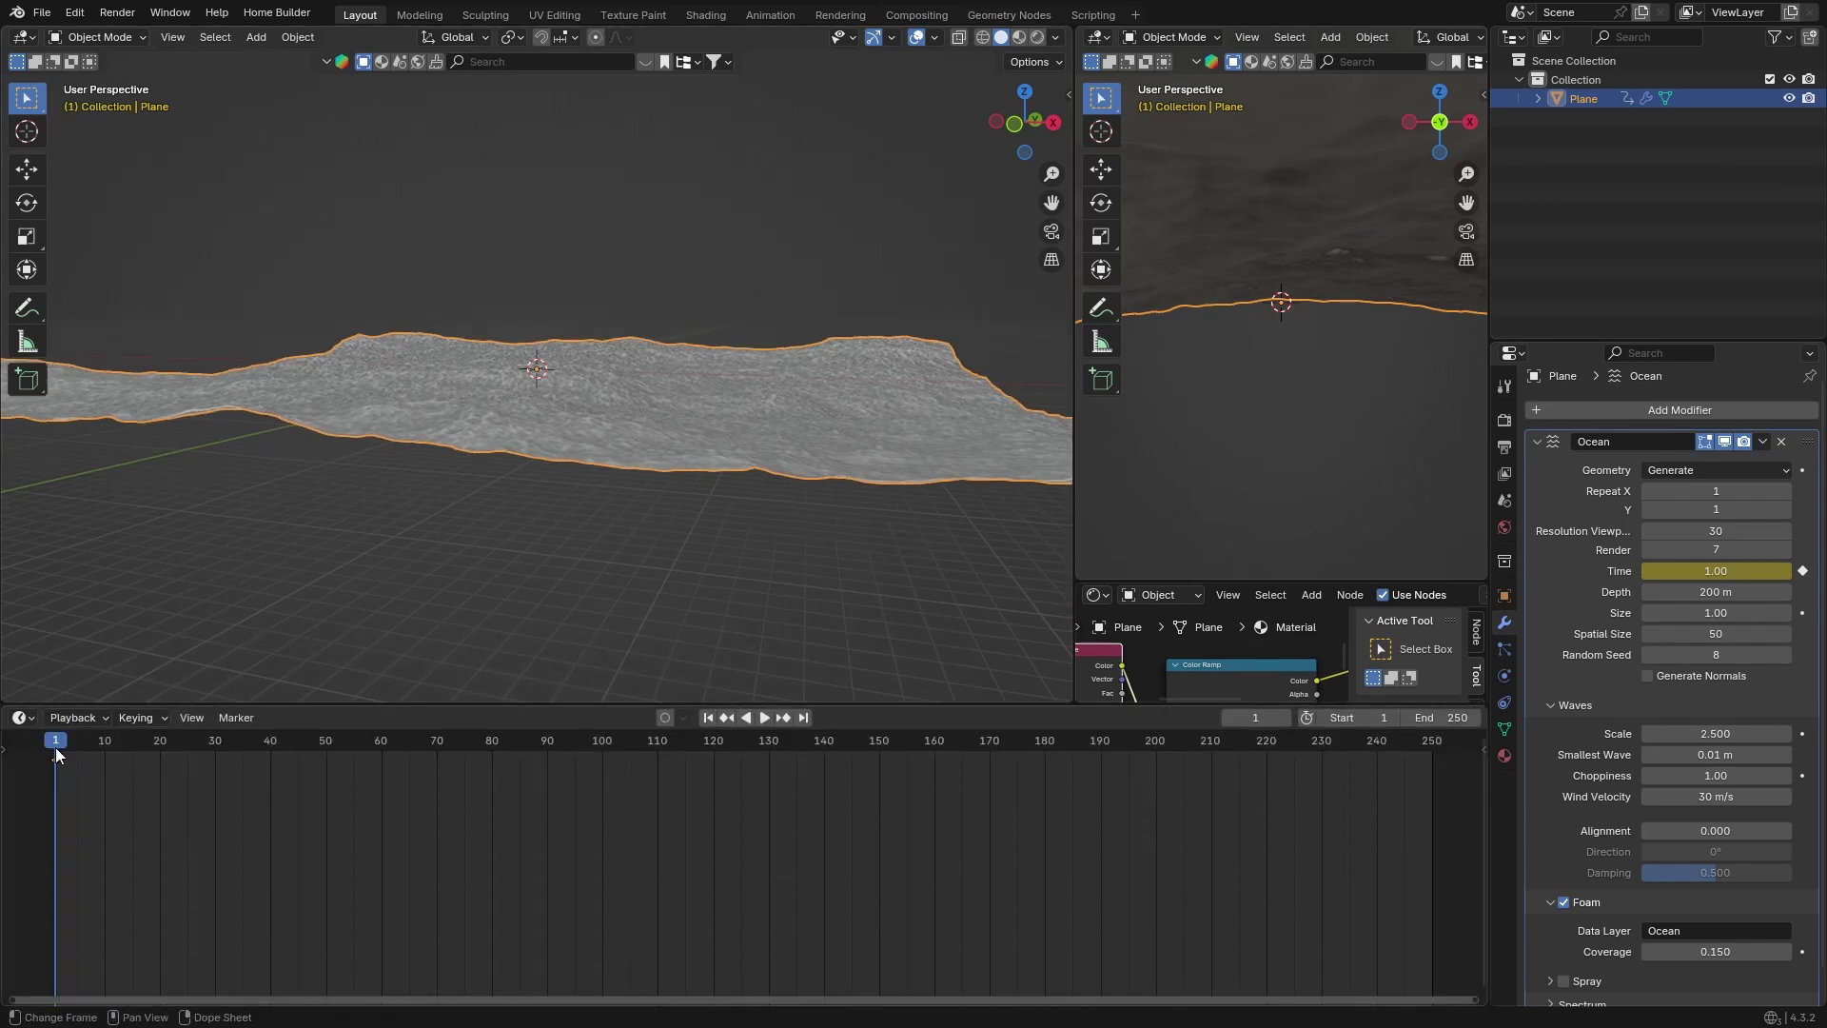
# - Play the animation and move the playhead to frame 250
pyautogui.press('space')
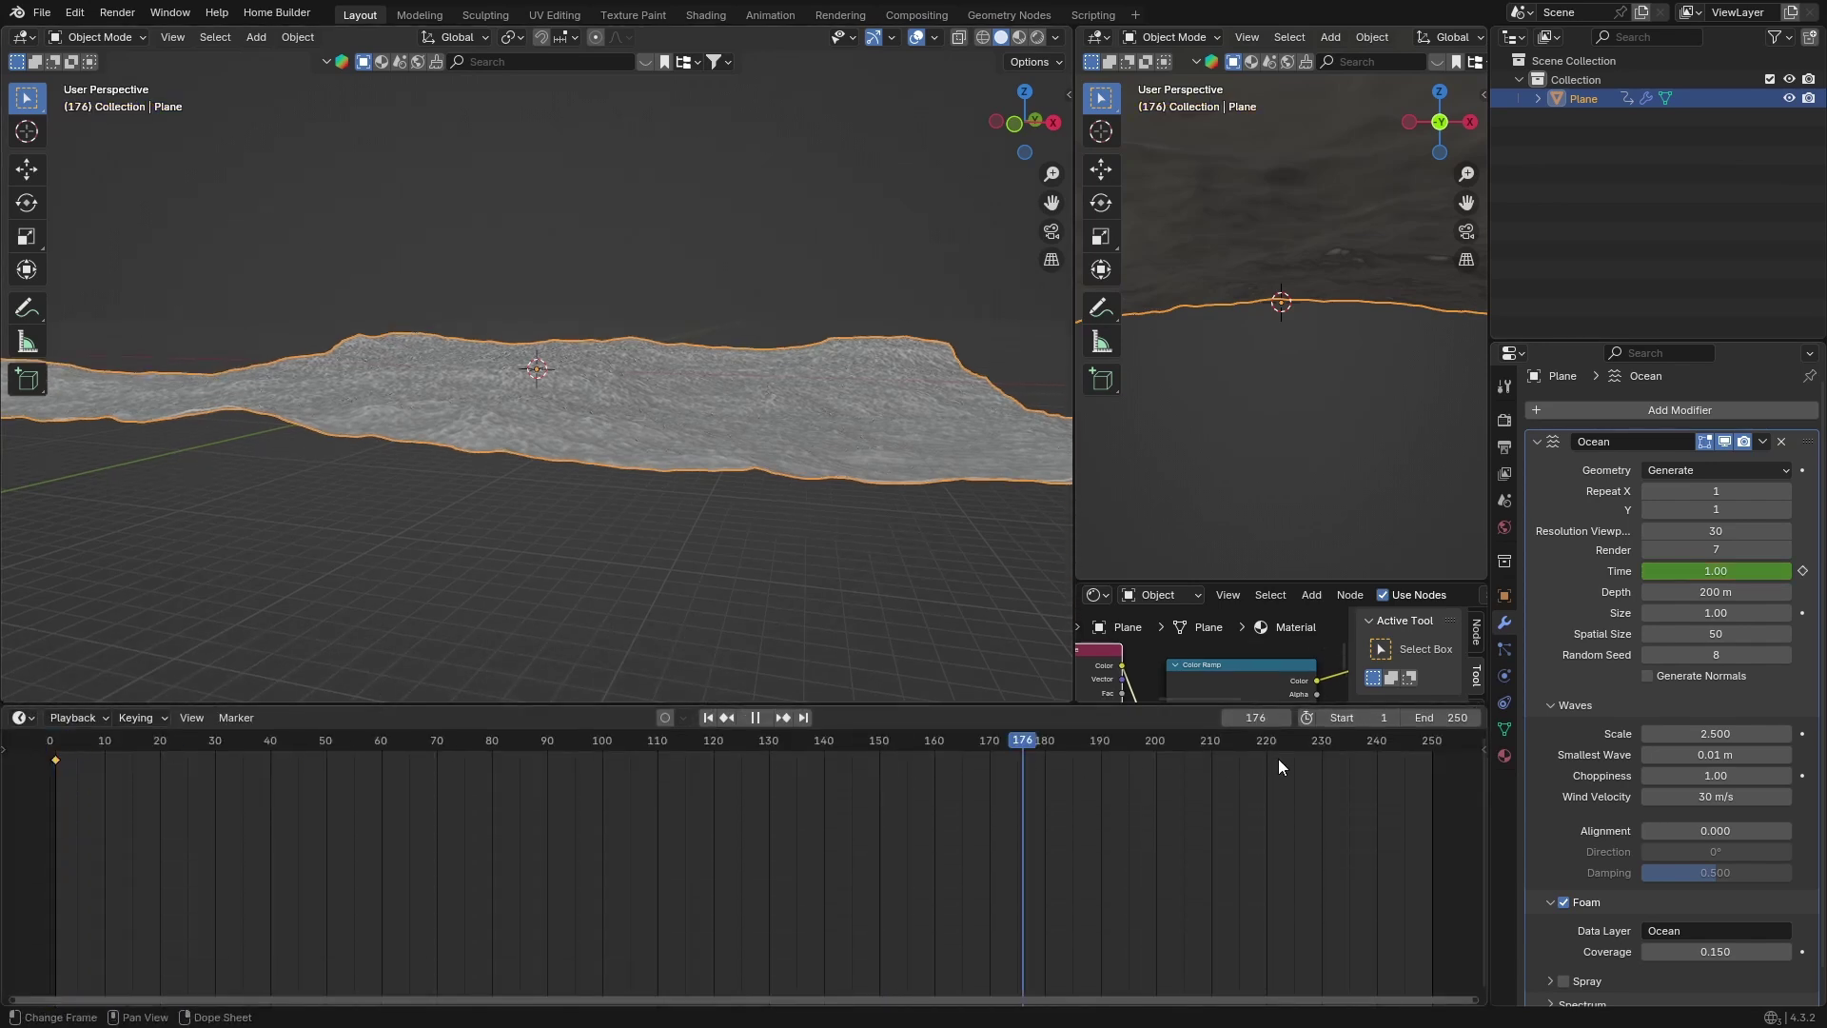
pyautogui.moveTo(1372, 761); pyautogui.dragTo(1435, 773)
pyautogui.press('space')
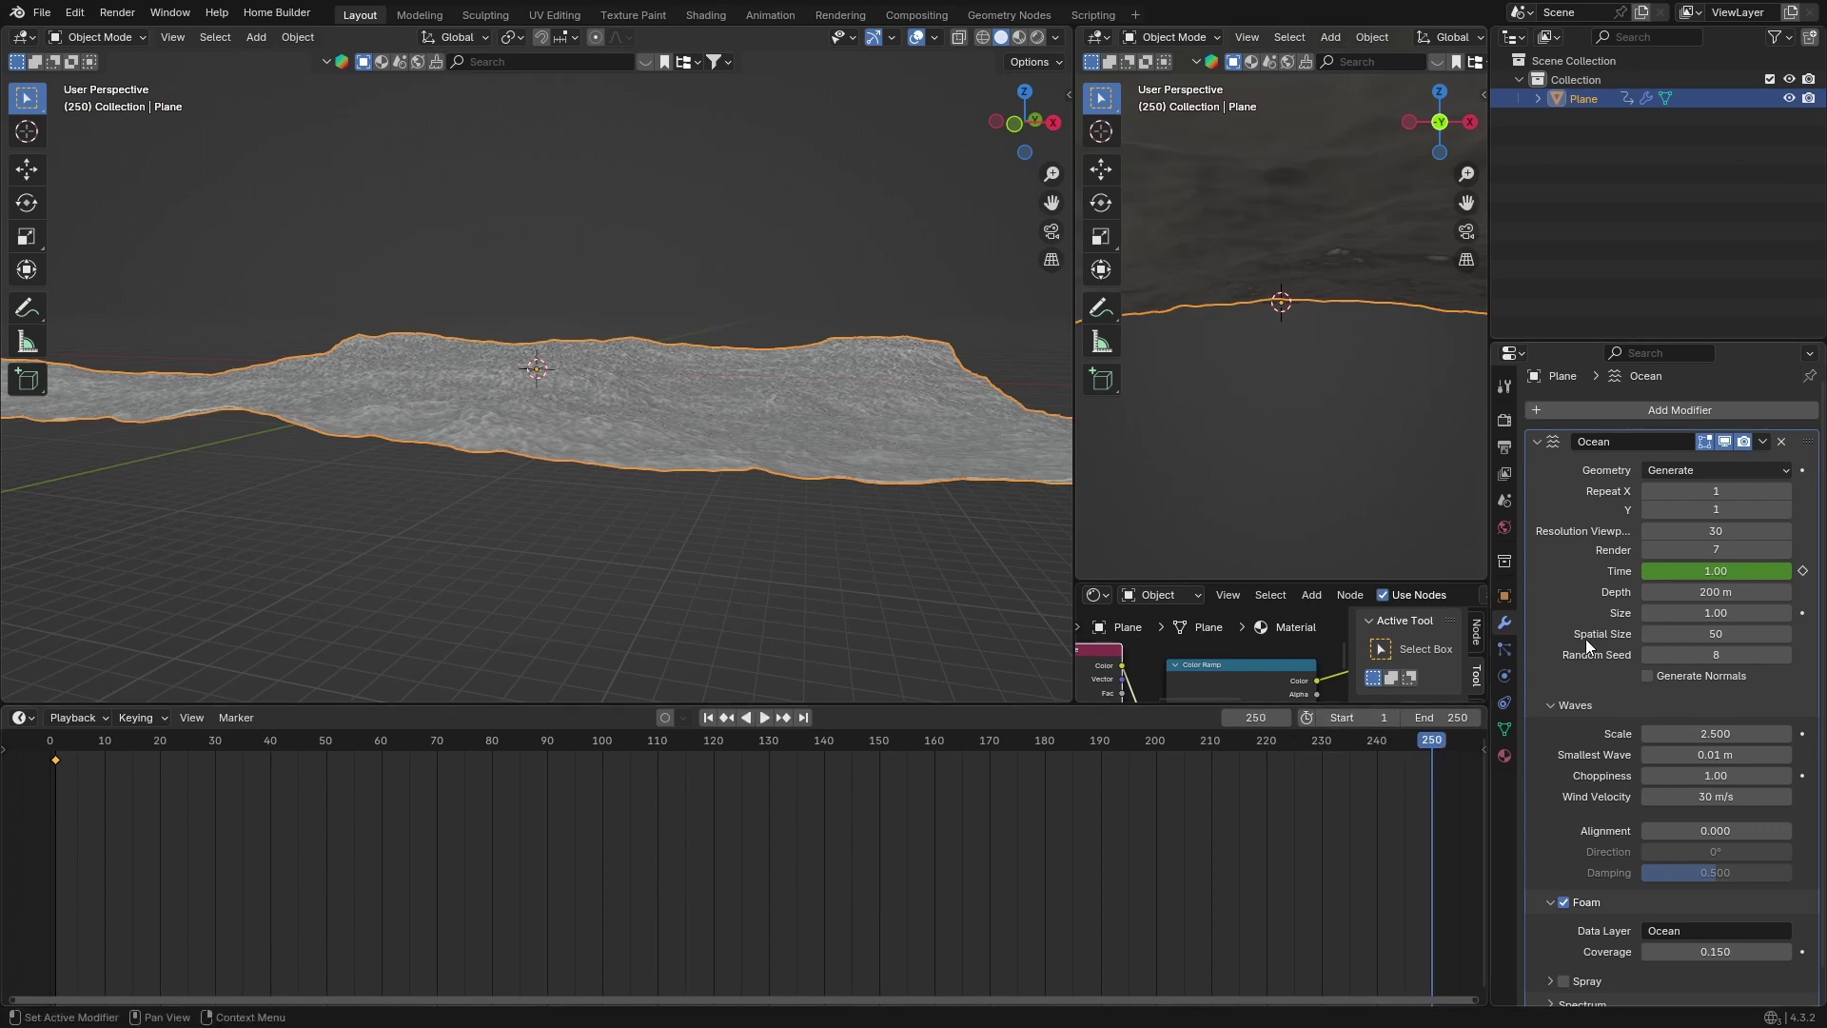
# - Set the Ocean modifier Time to 2 and keyframe it on frame 250
pyautogui.click(1710, 572)
pyautogui.press('BackSpace')
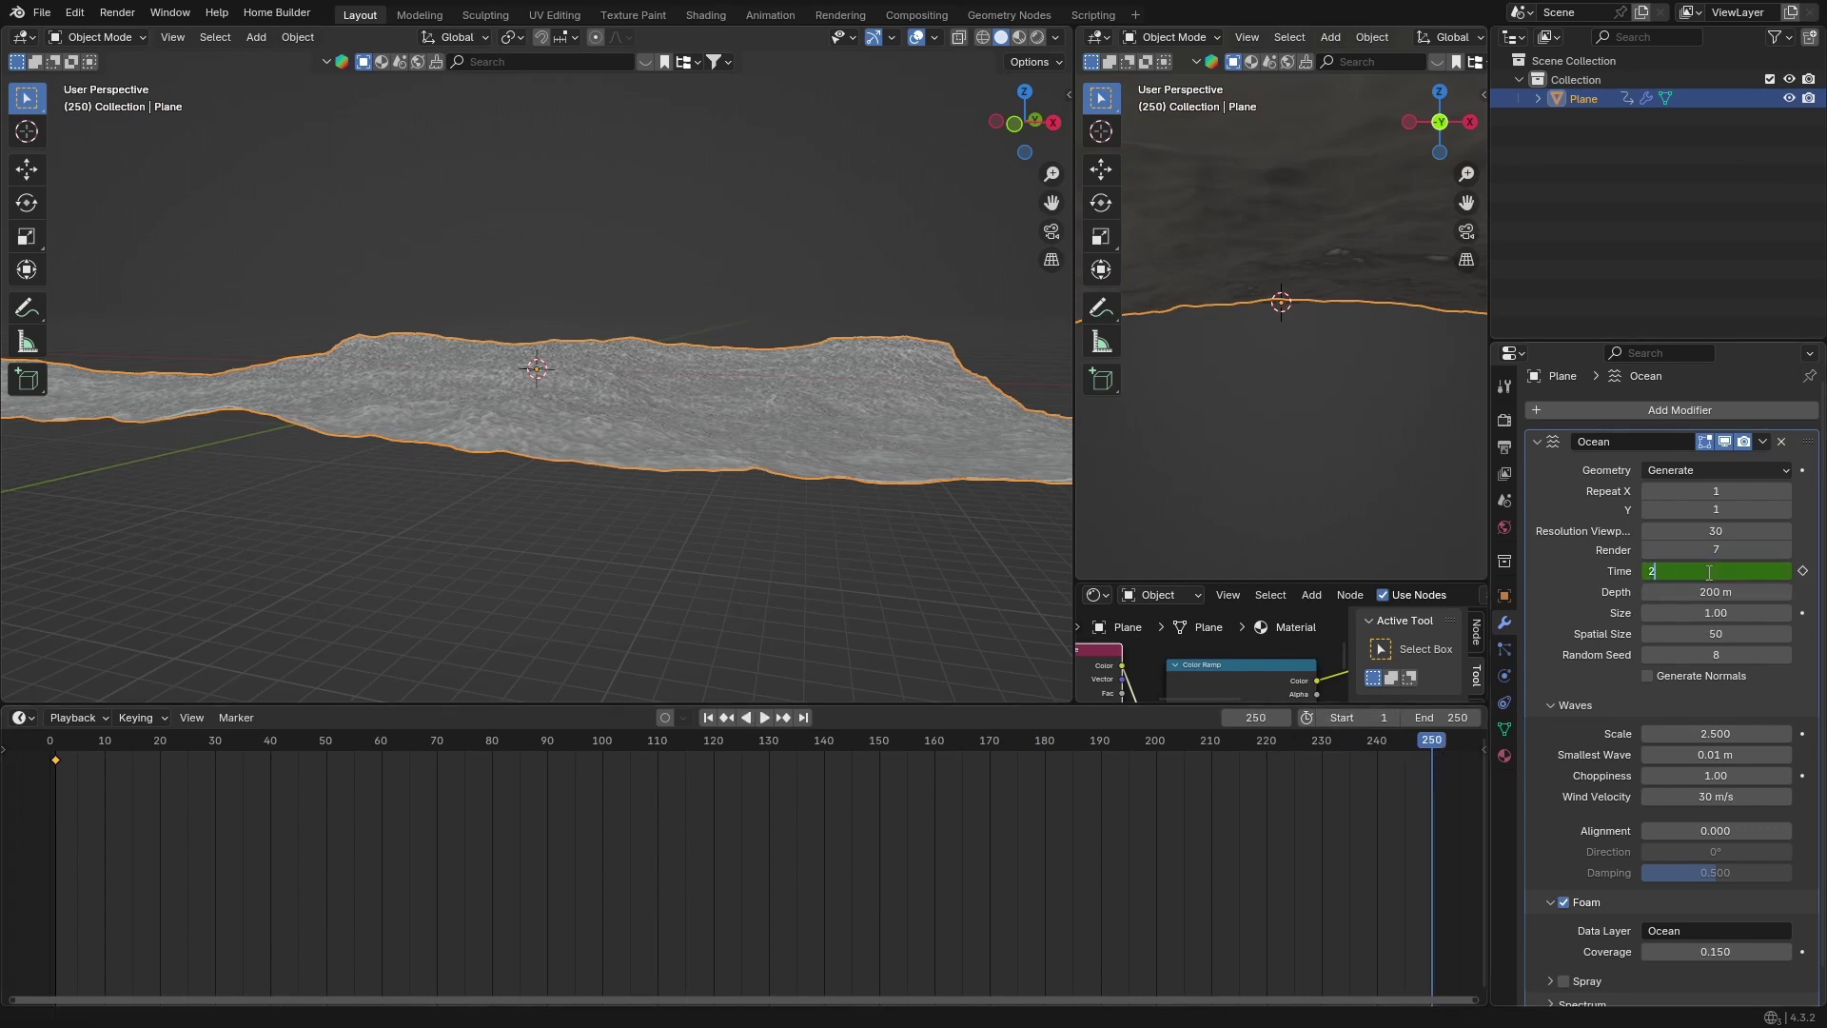
pyautogui.write('2')
pyautogui.press('Return')
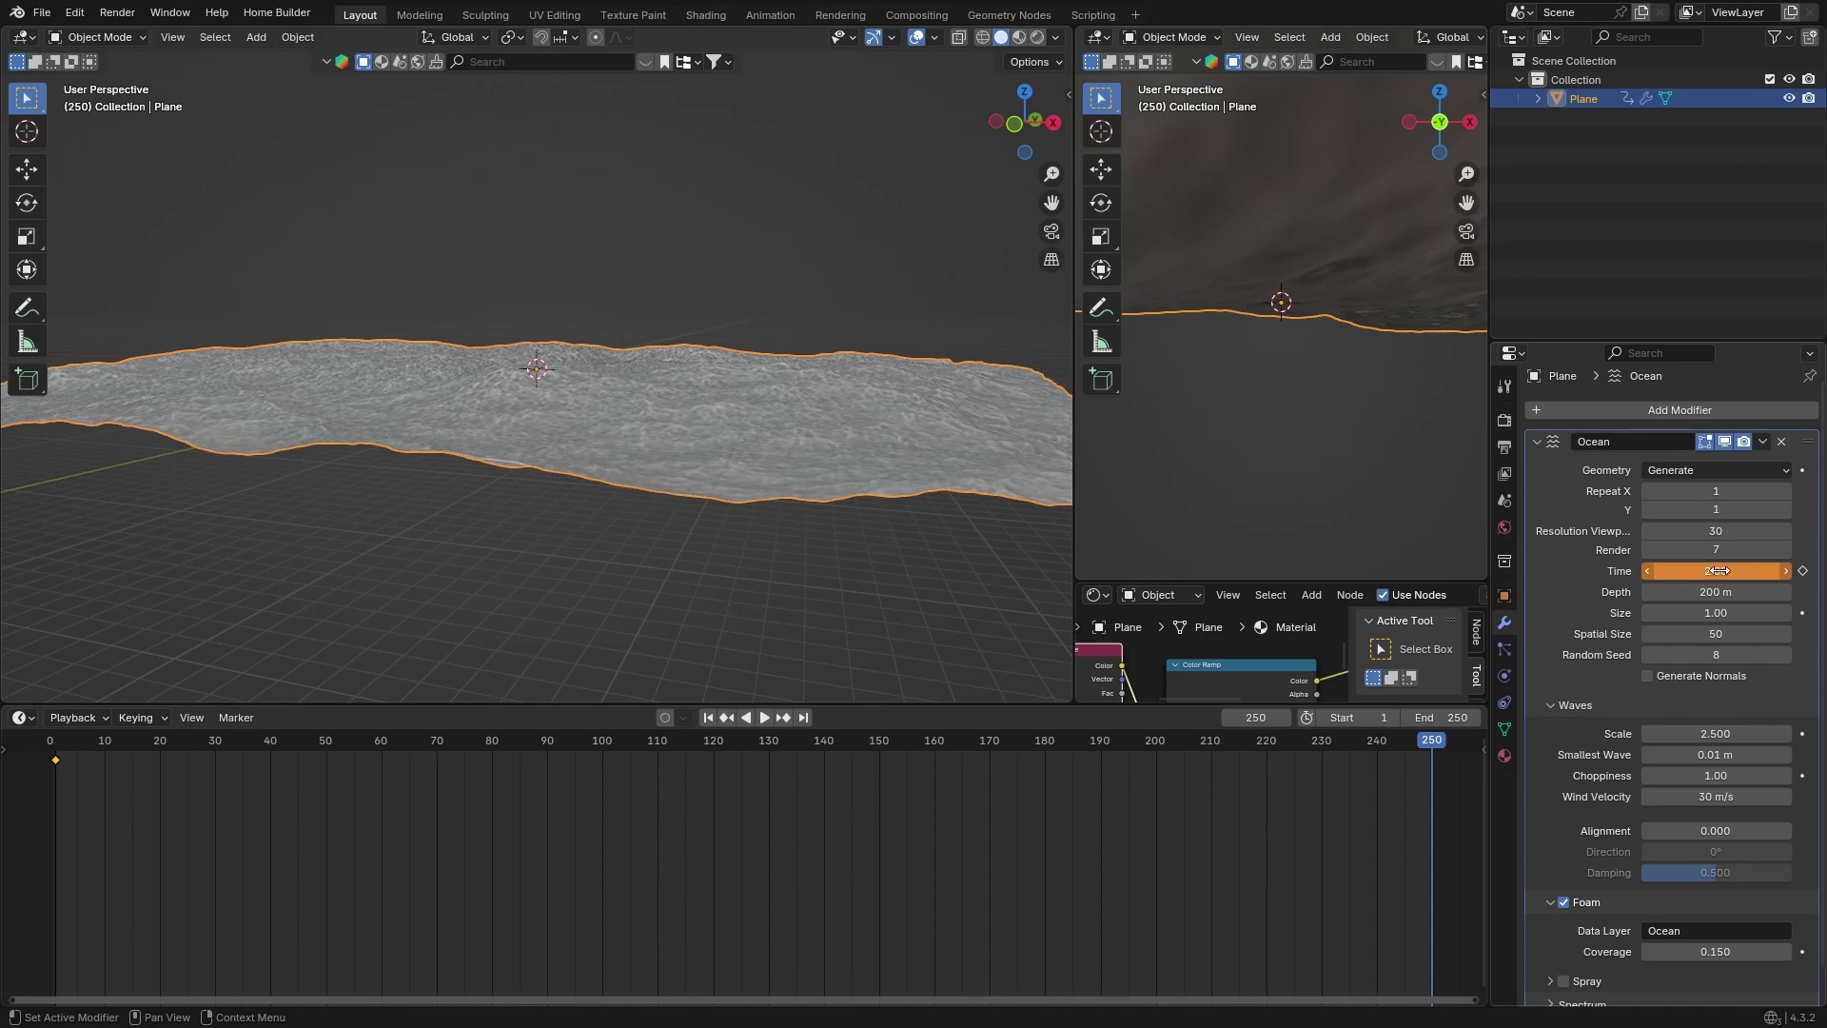
pyautogui.press('i')
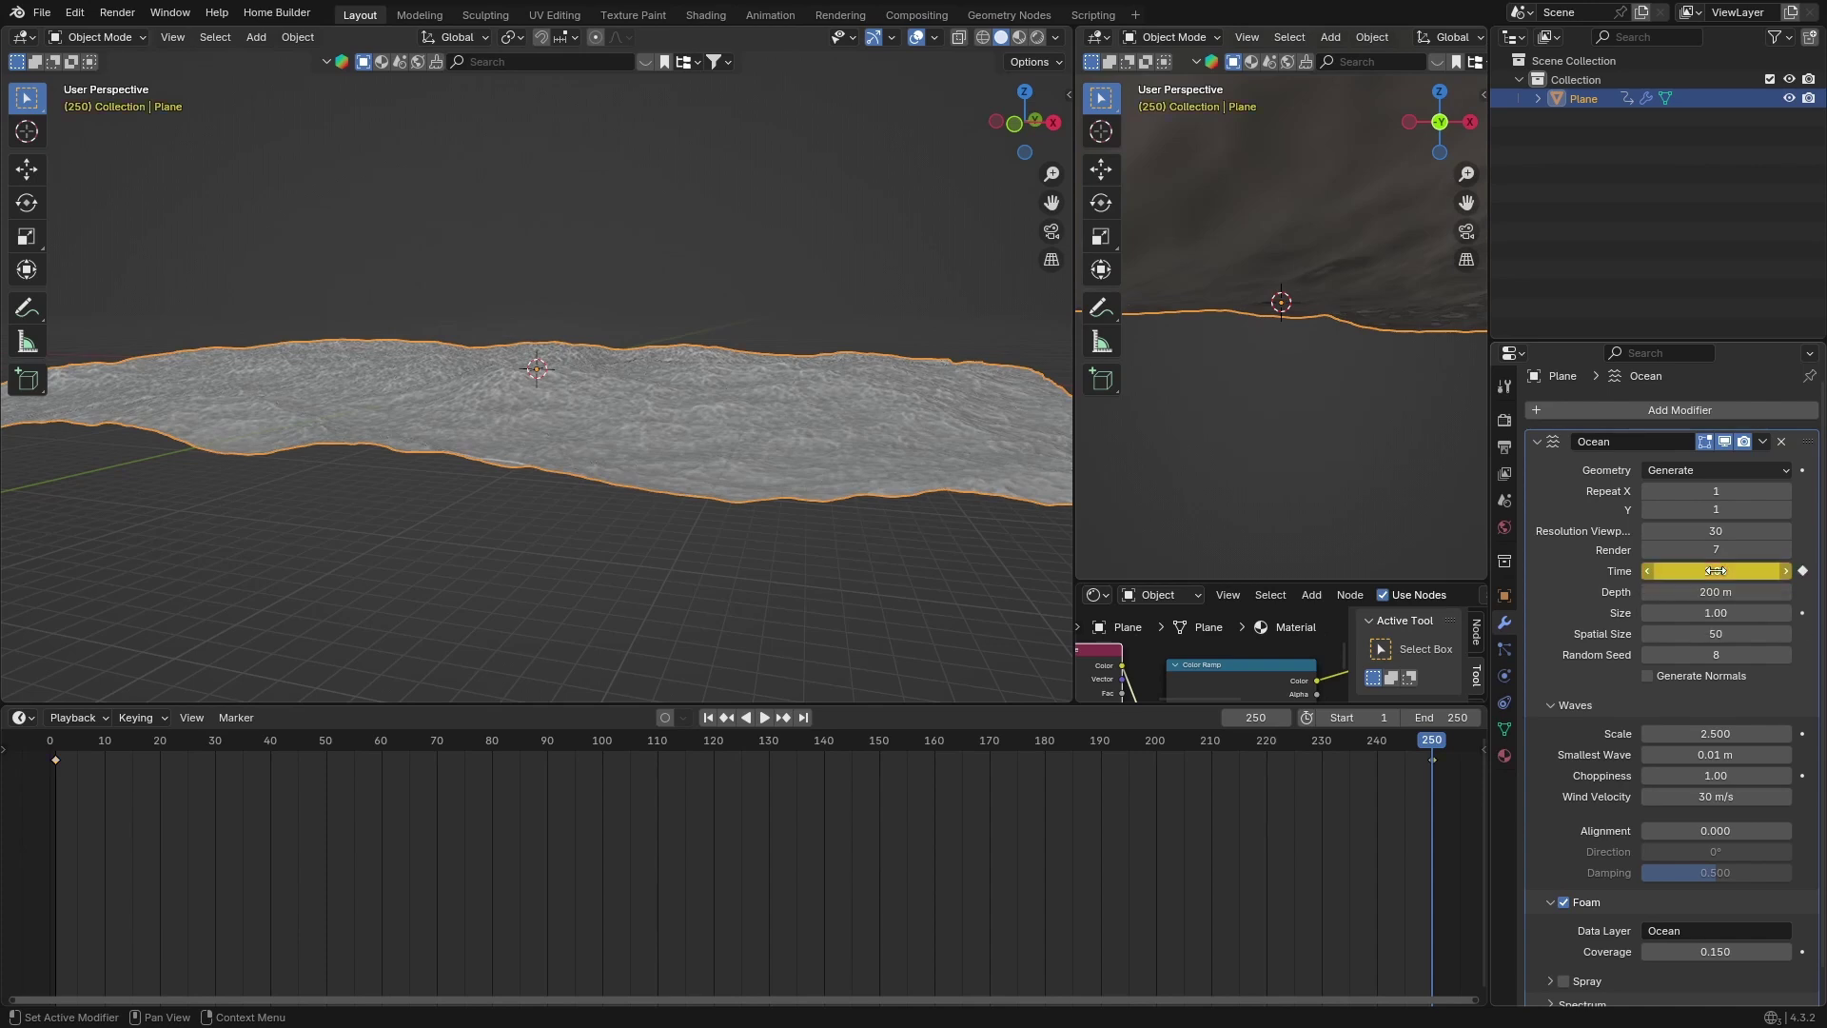
# - Play the wave animation from around frame 160, then scrub back to the start to preview it
pyautogui.moveTo(1426, 745); pyautogui.dragTo(898, 763)
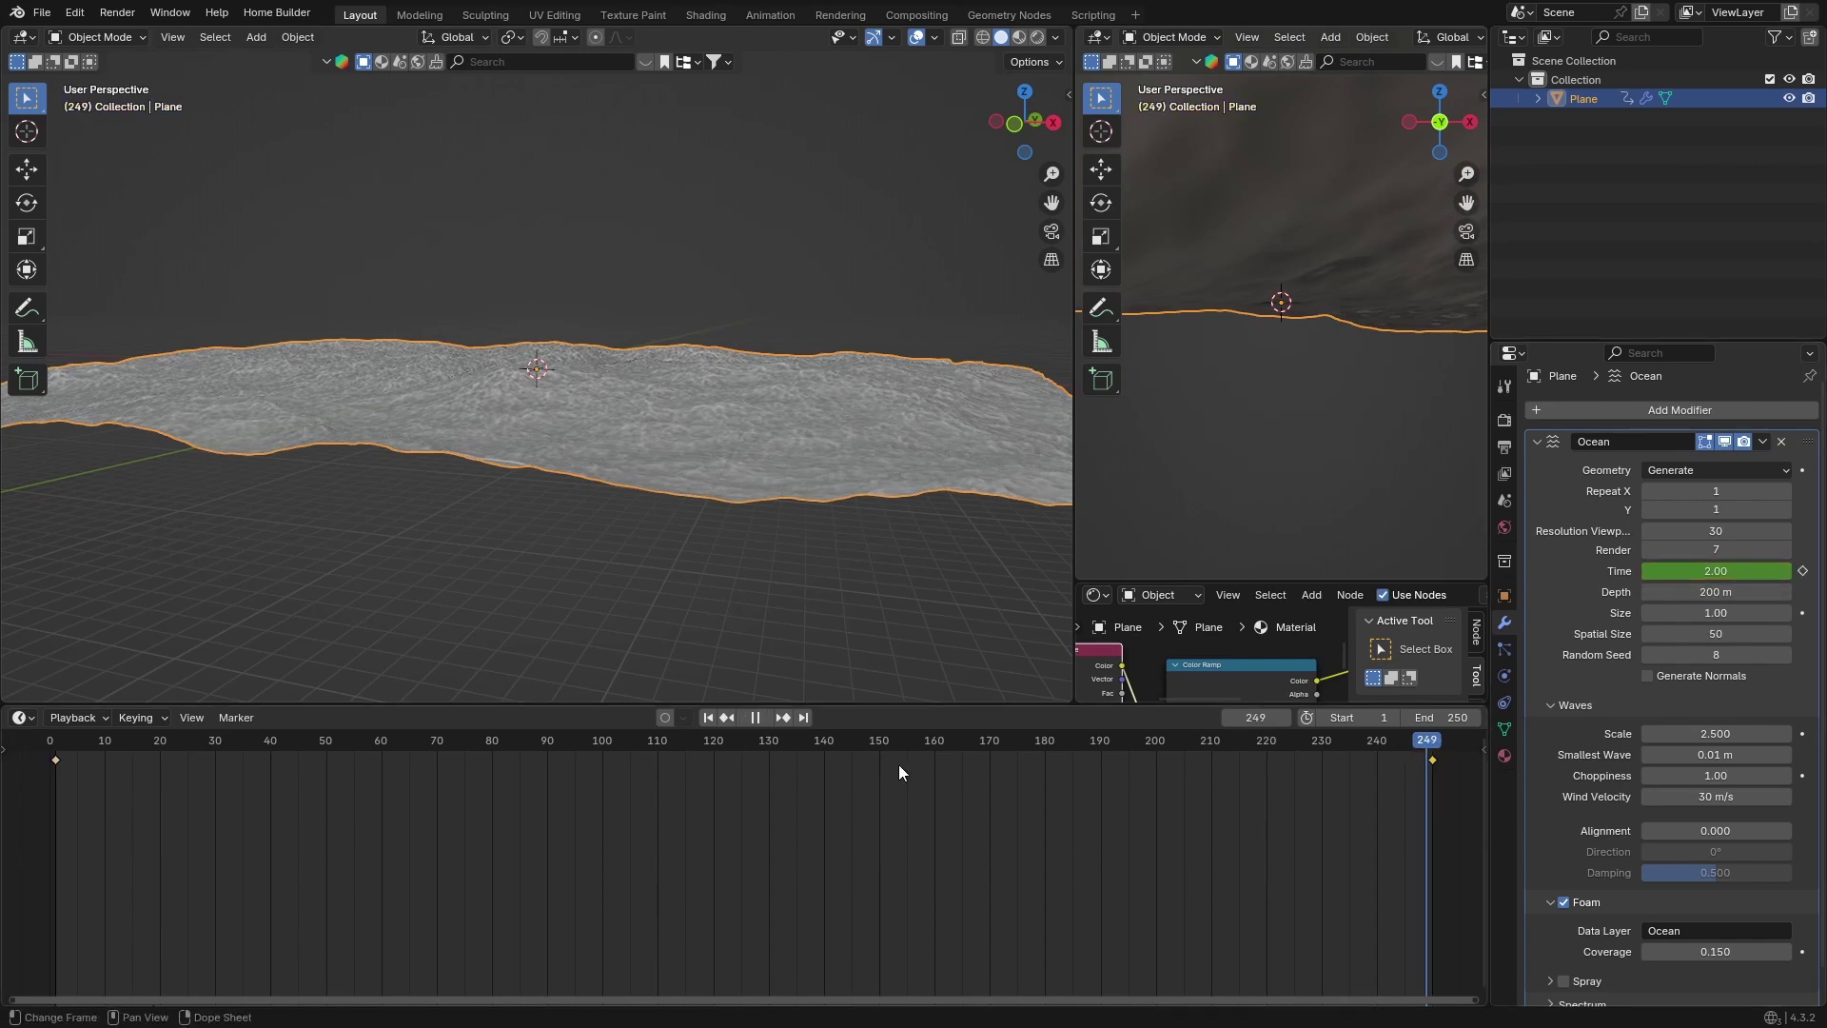
pyautogui.press('space')
pyautogui.moveTo(345, 775); pyautogui.dragTo(15, 780)
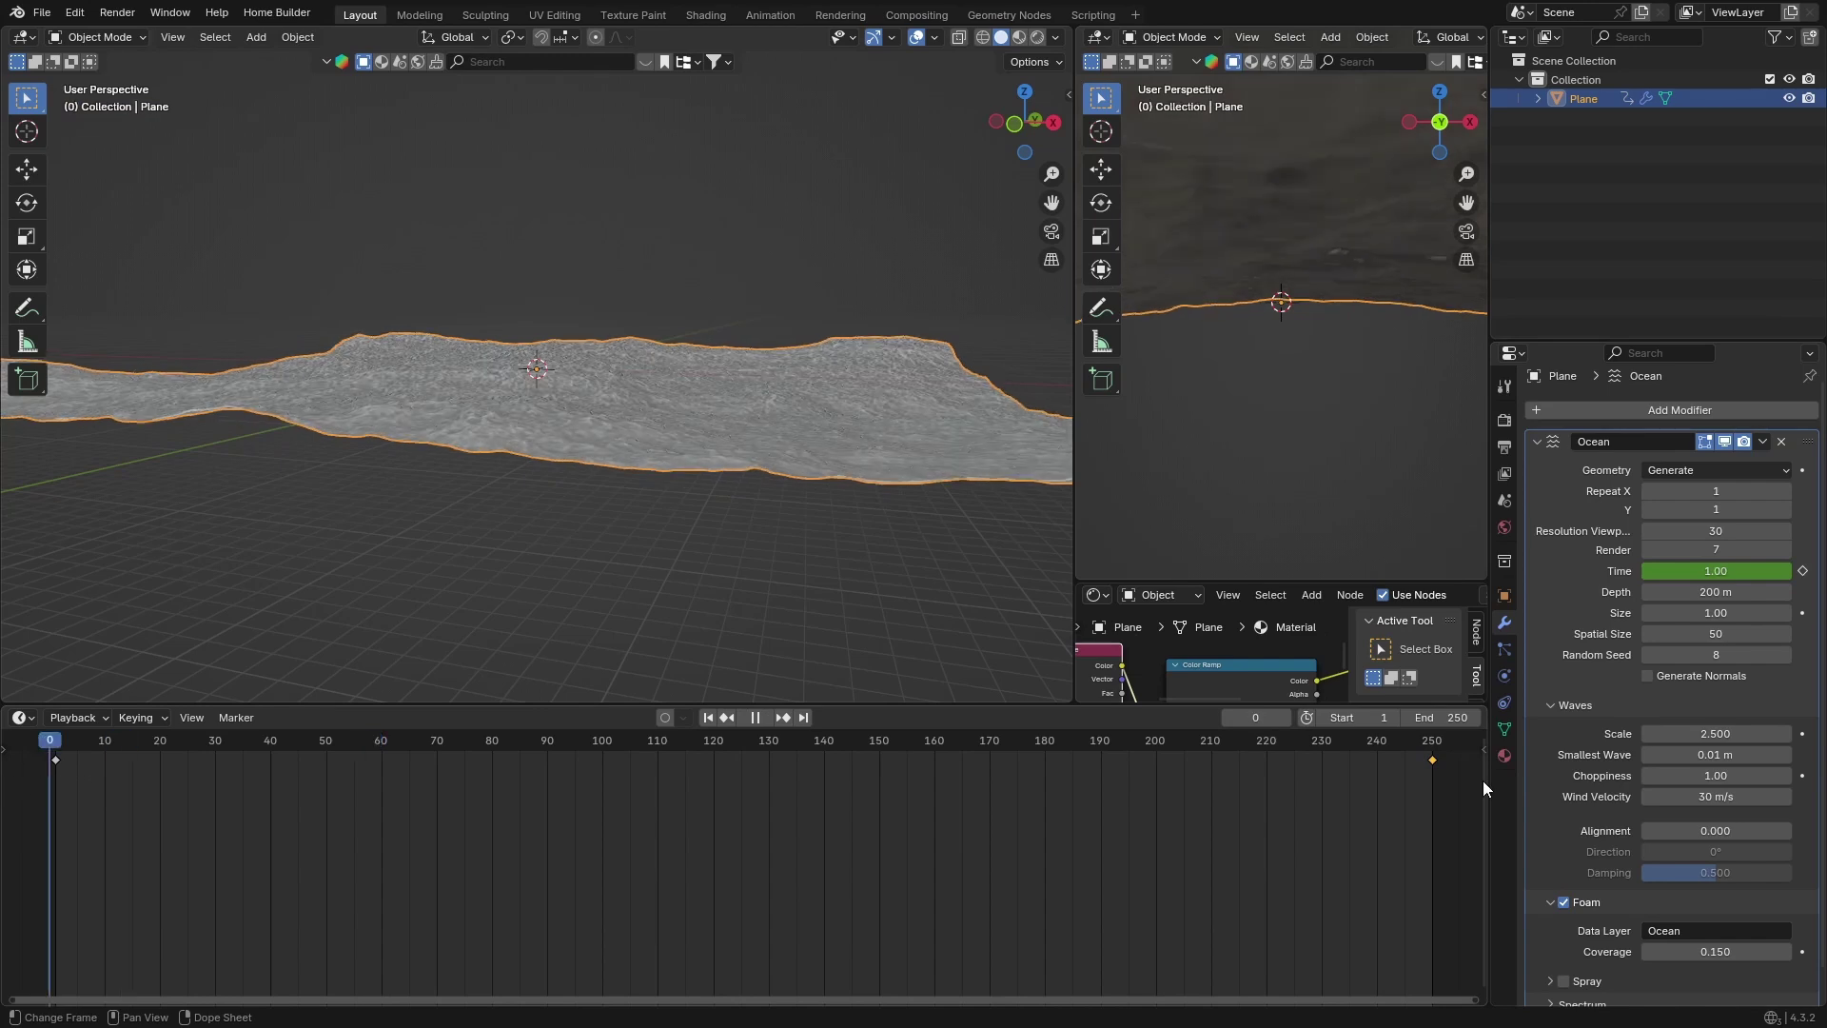
pyautogui.press('space')
pyautogui.moveTo(595, 568); pyautogui.dragTo(1038, 521, button='middle')
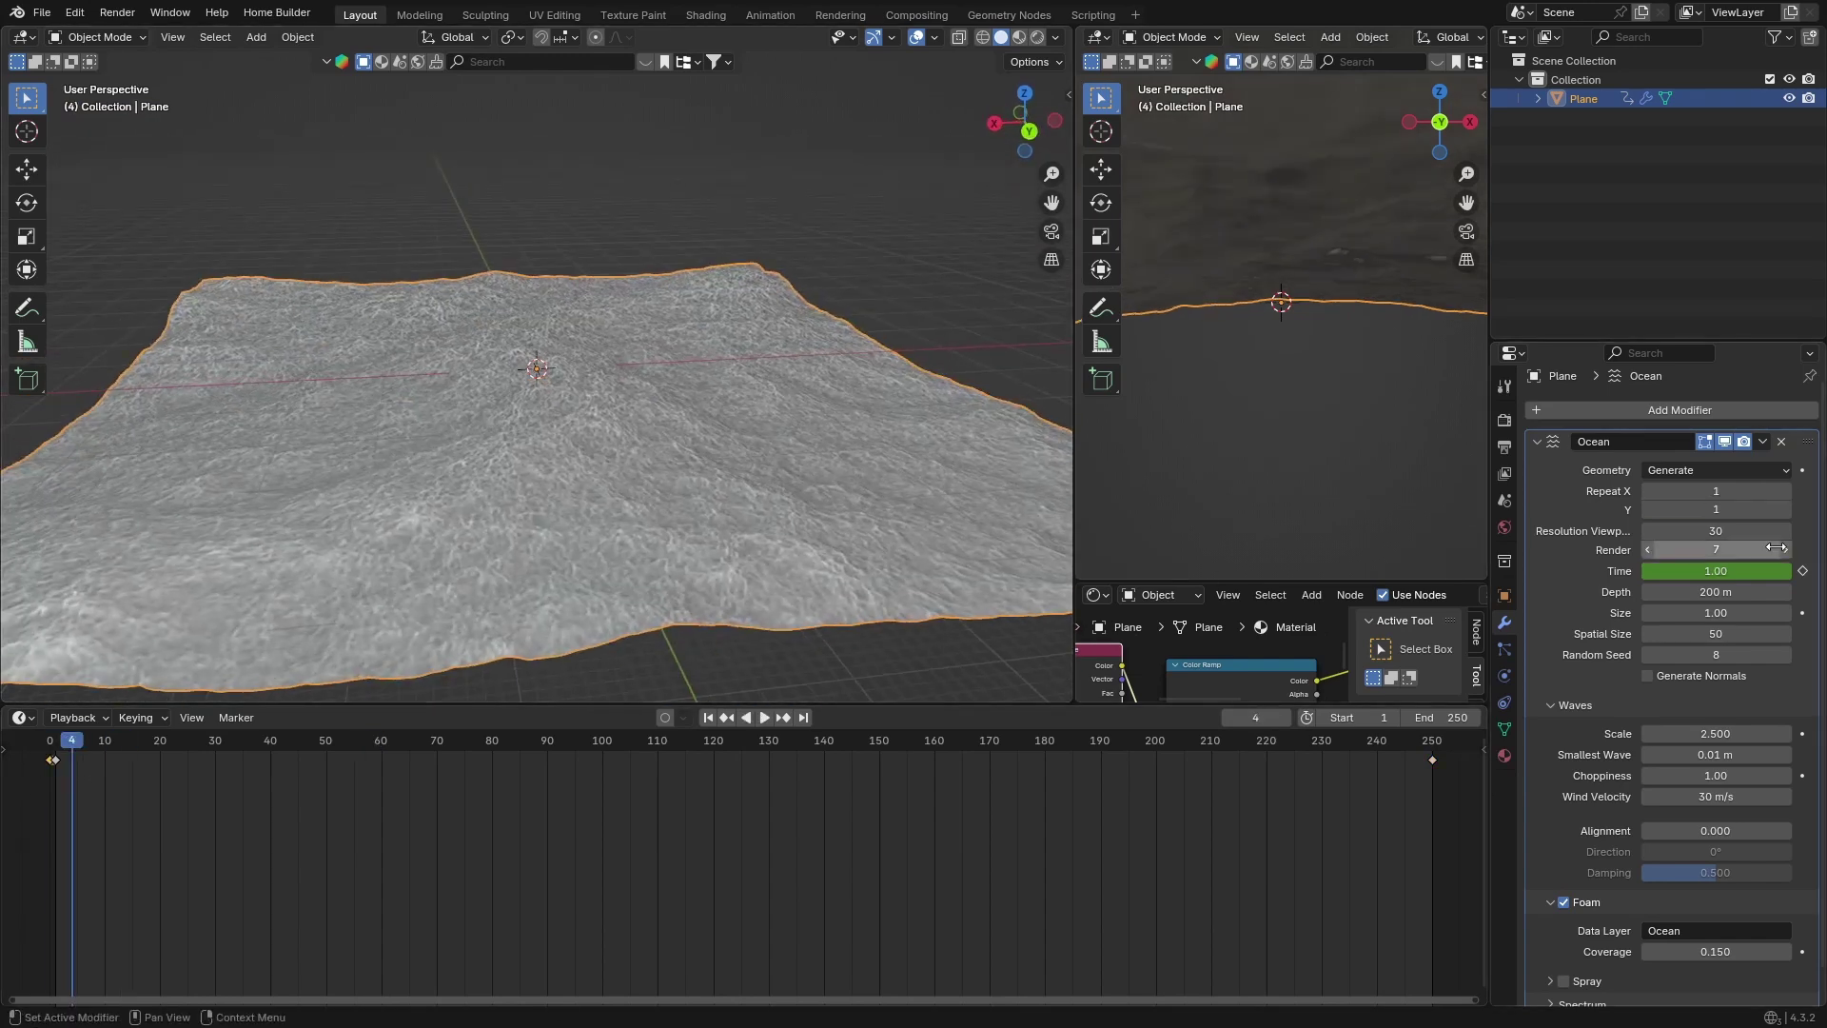
pyautogui.moveTo(843, 462); pyautogui.dragTo(356, 573, button='middle')
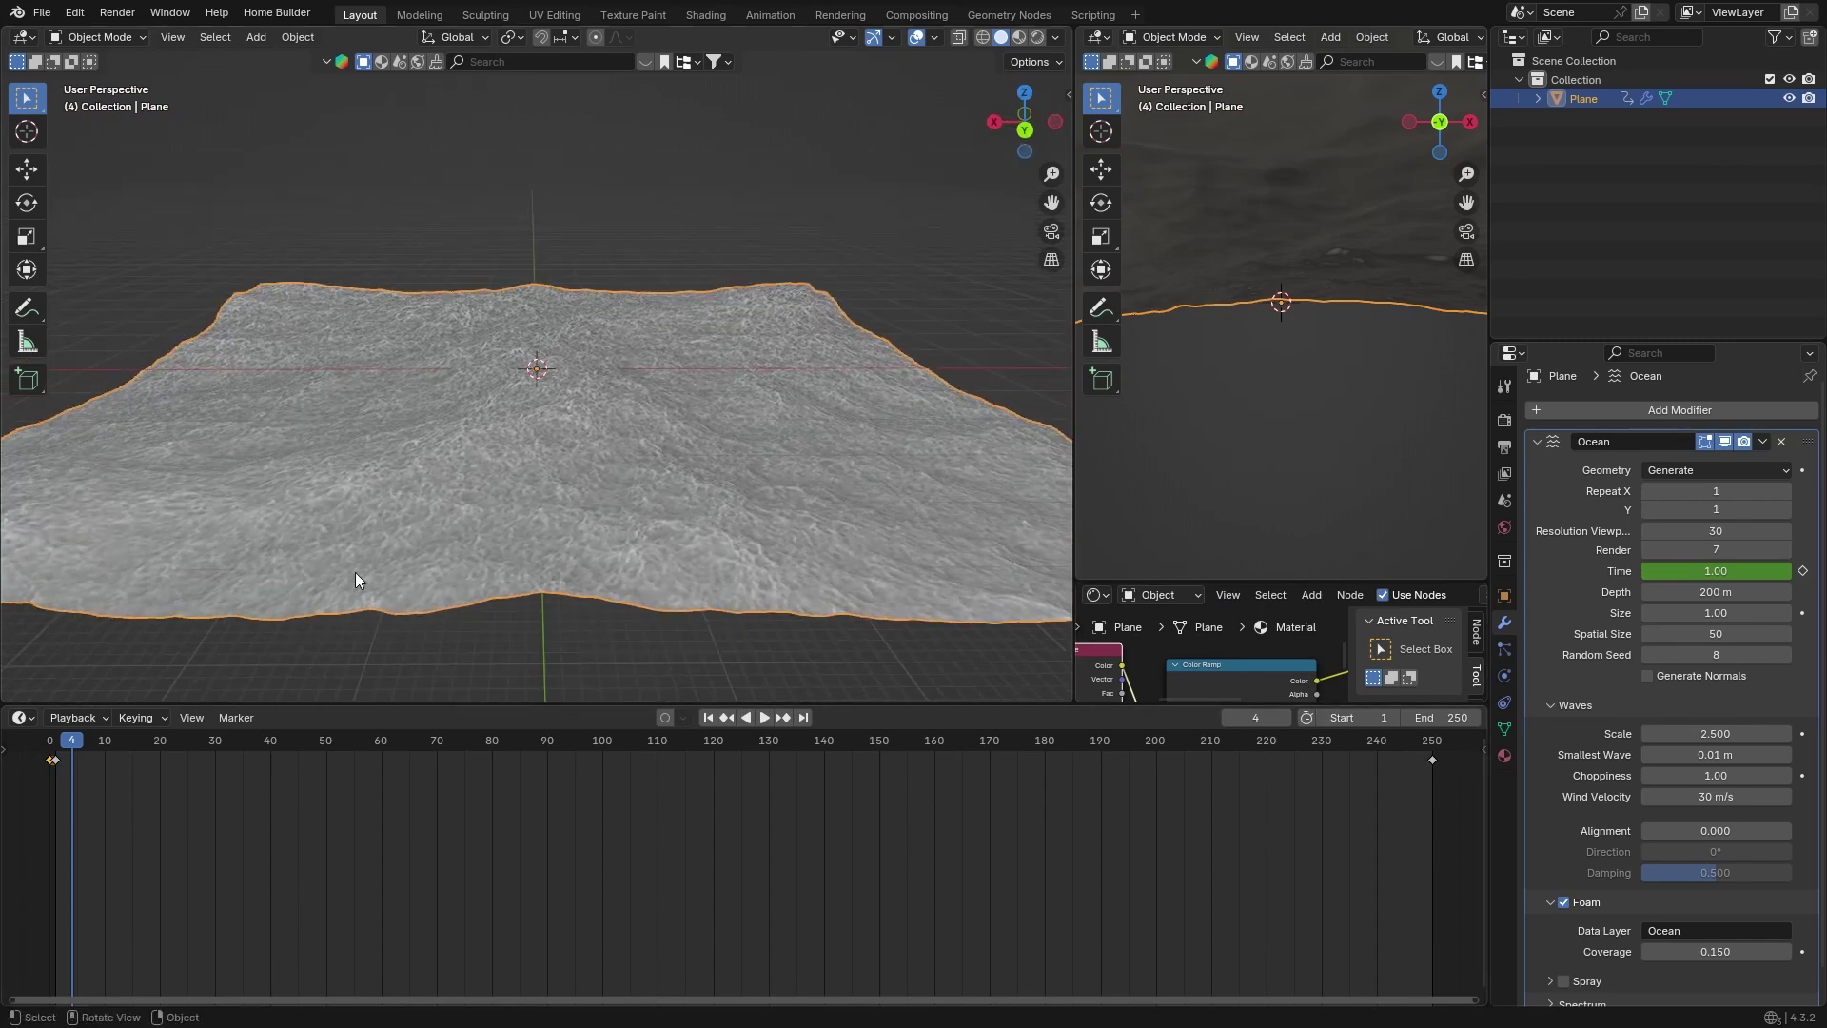